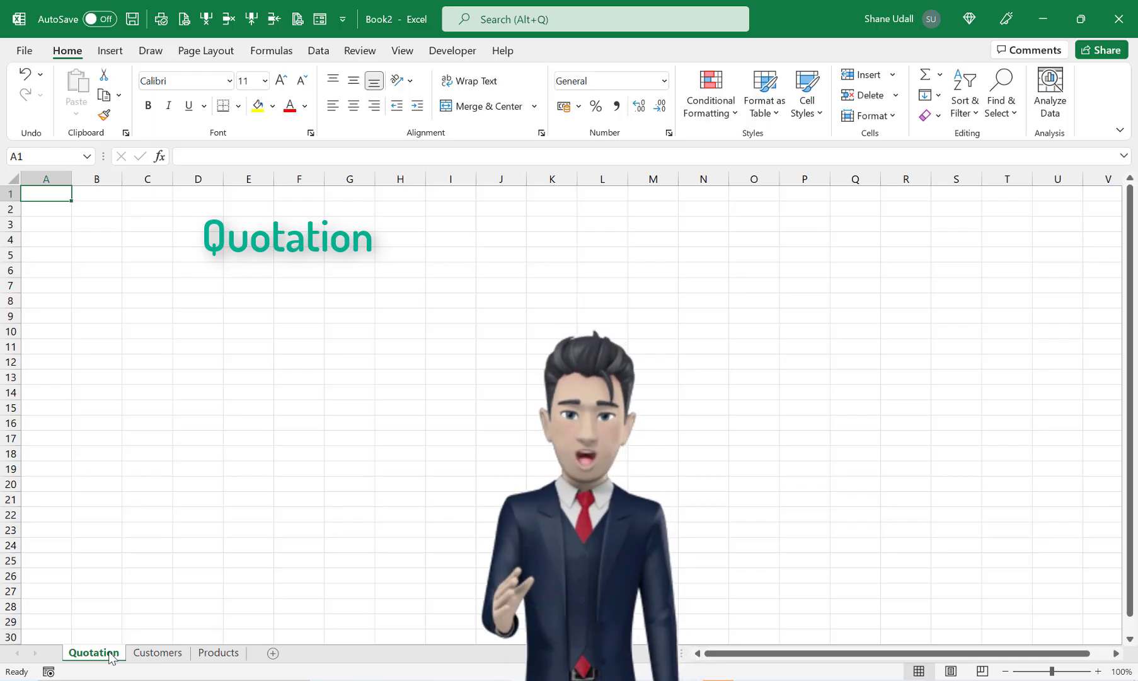
Hide the gridlines on the Quotation sheet.
{"action": "left_click", "coordinate": [158, 652]}
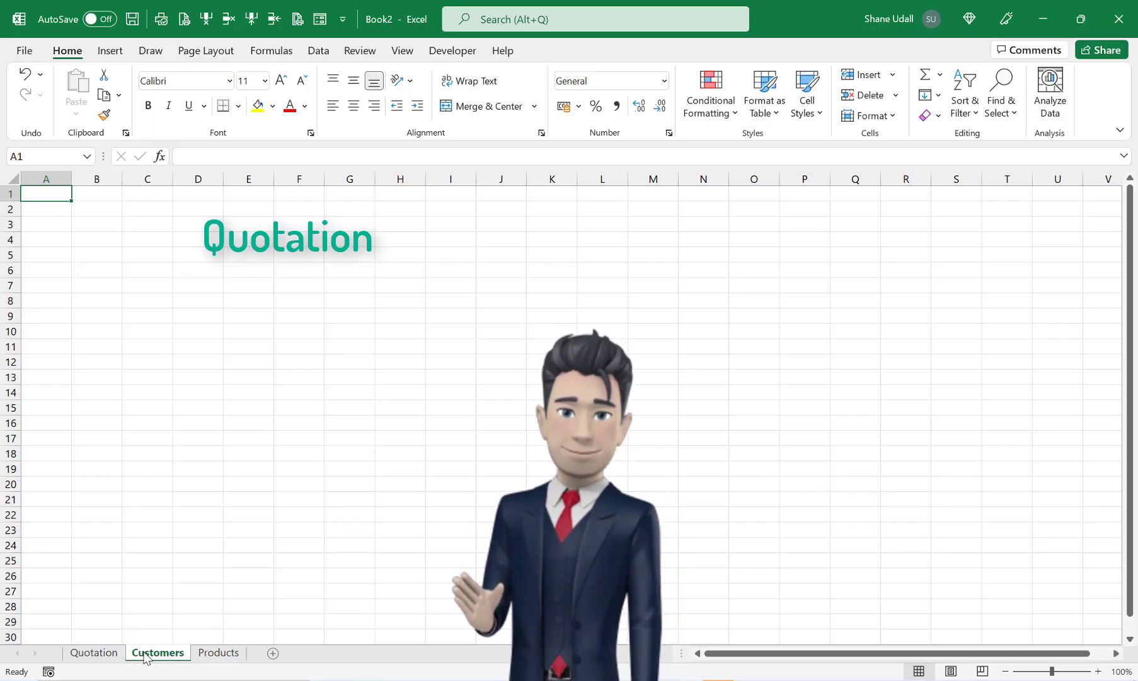
{"action": "left_click", "coordinate": [218, 652]}
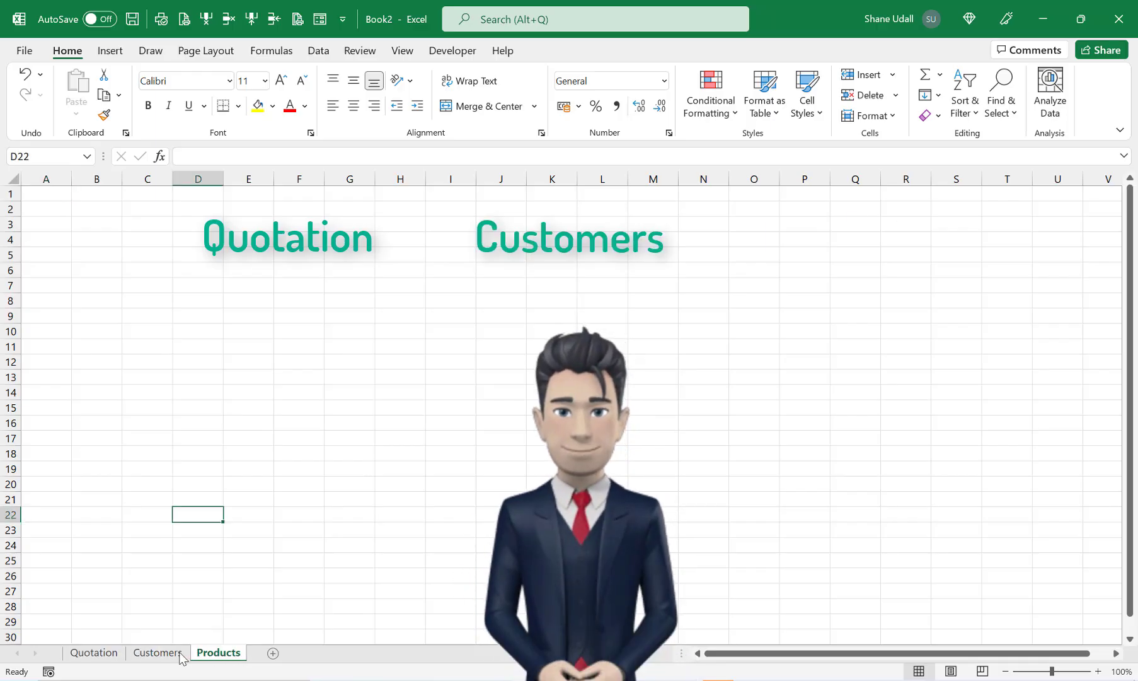
{"action": "left_click", "coordinate": [96, 653]}
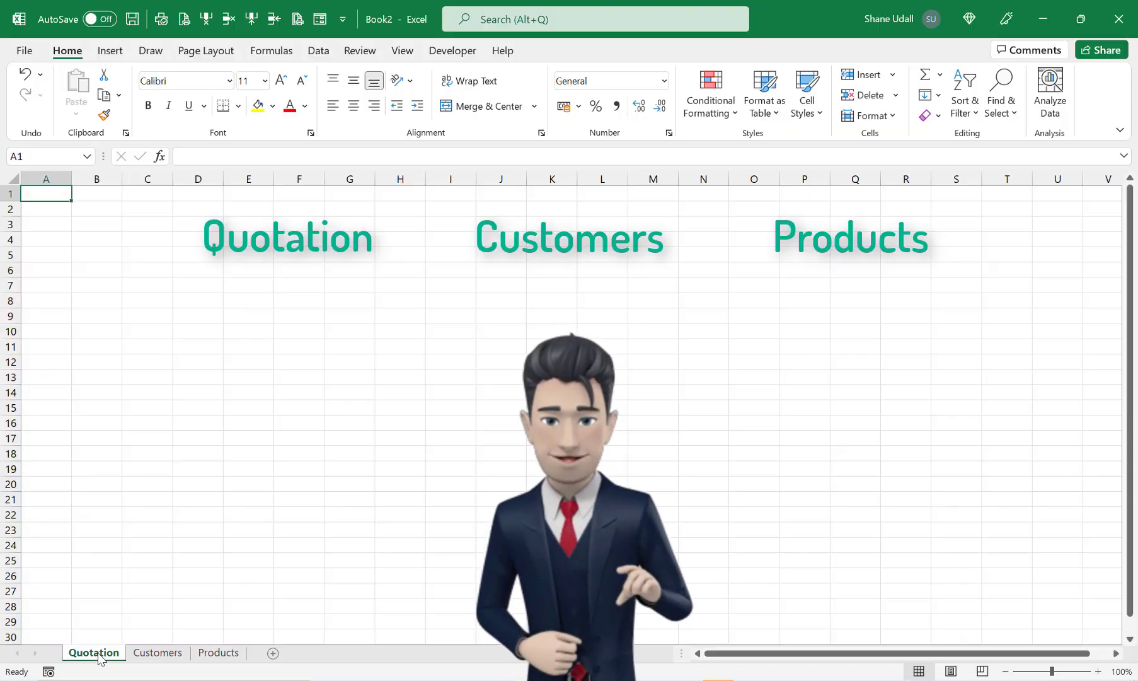
{"action": "left_click", "coordinate": [198, 53]}
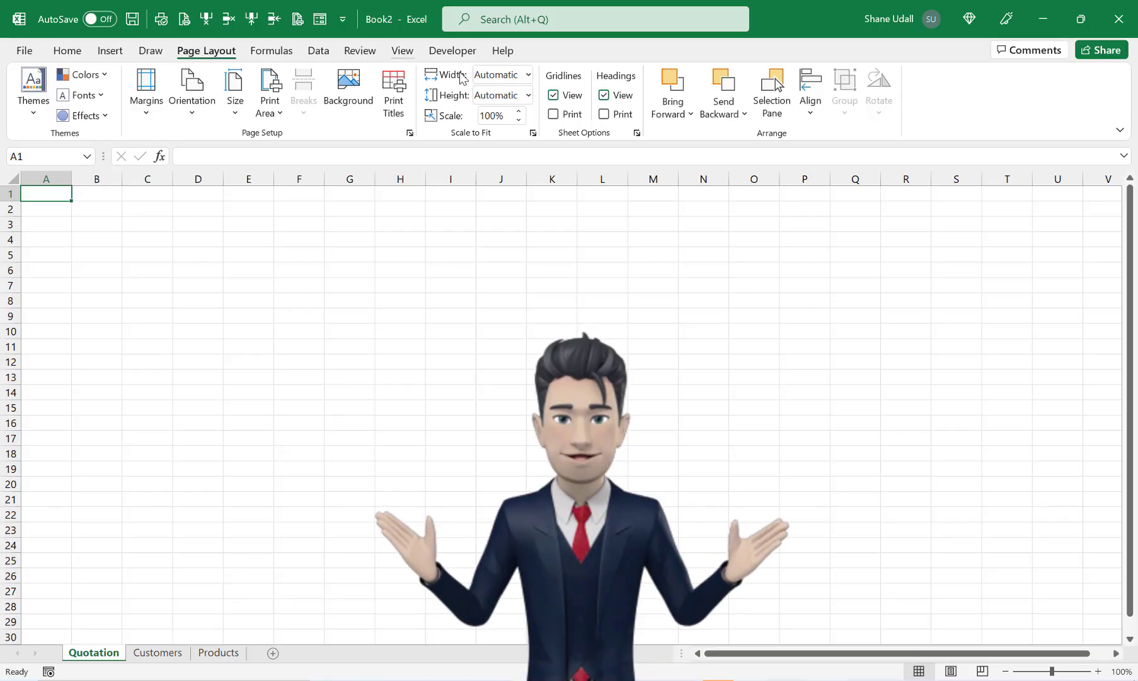
{"action": "left_click", "coordinate": [553, 96]}
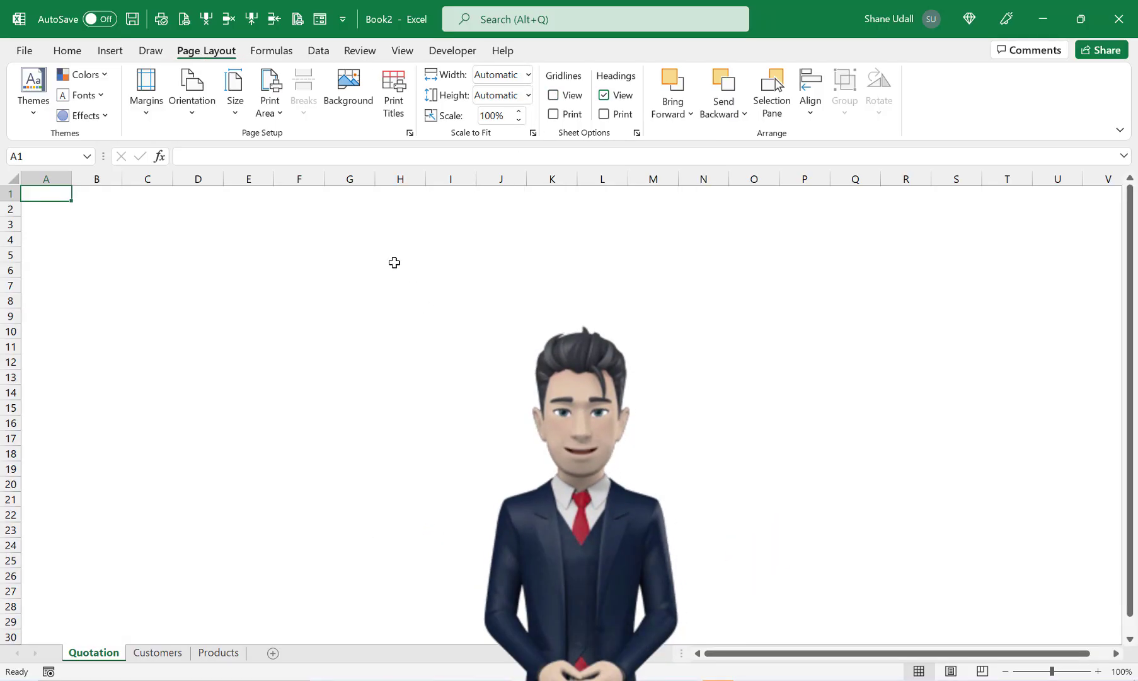
Insert the solid black horizontal abacus icon from the icon library into the Quotation sheet.
{"action": "left_click", "coordinate": [113, 53]}
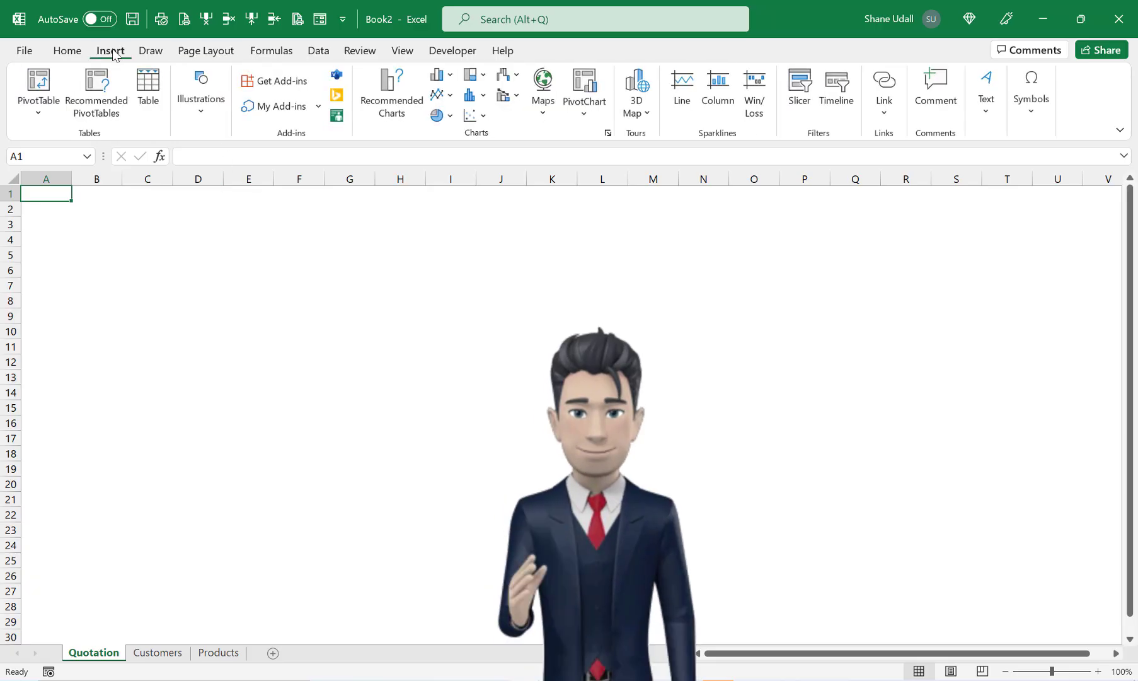
{"action": "left_click", "coordinate": [208, 109]}
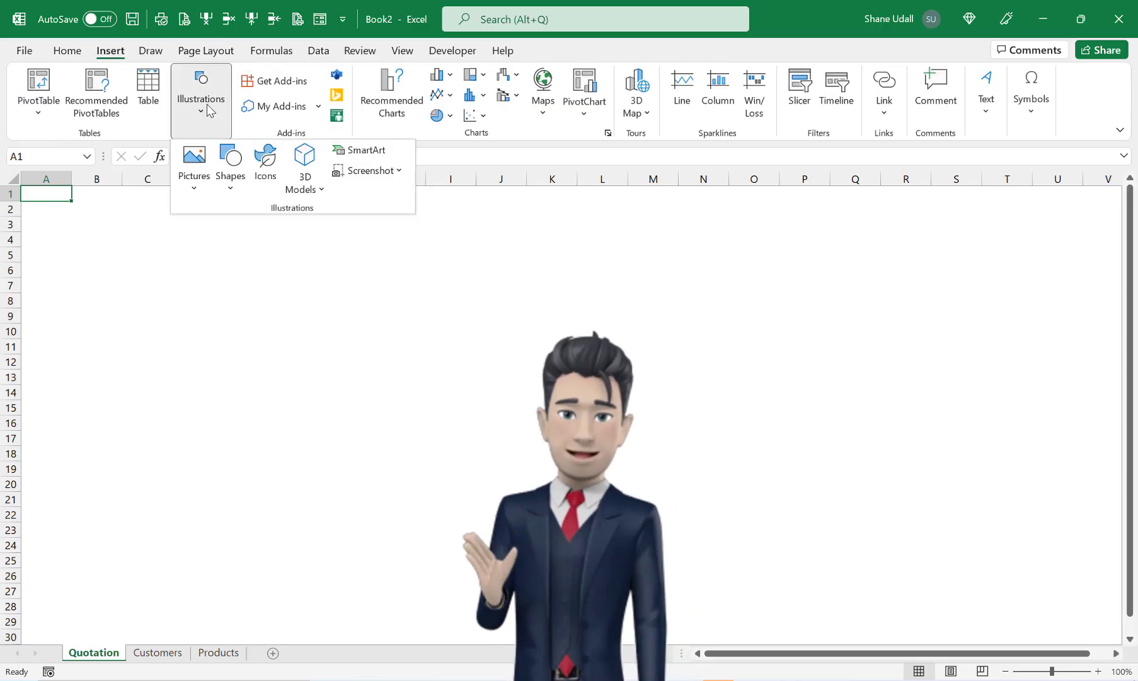
{"action": "left_click", "coordinate": [269, 168]}
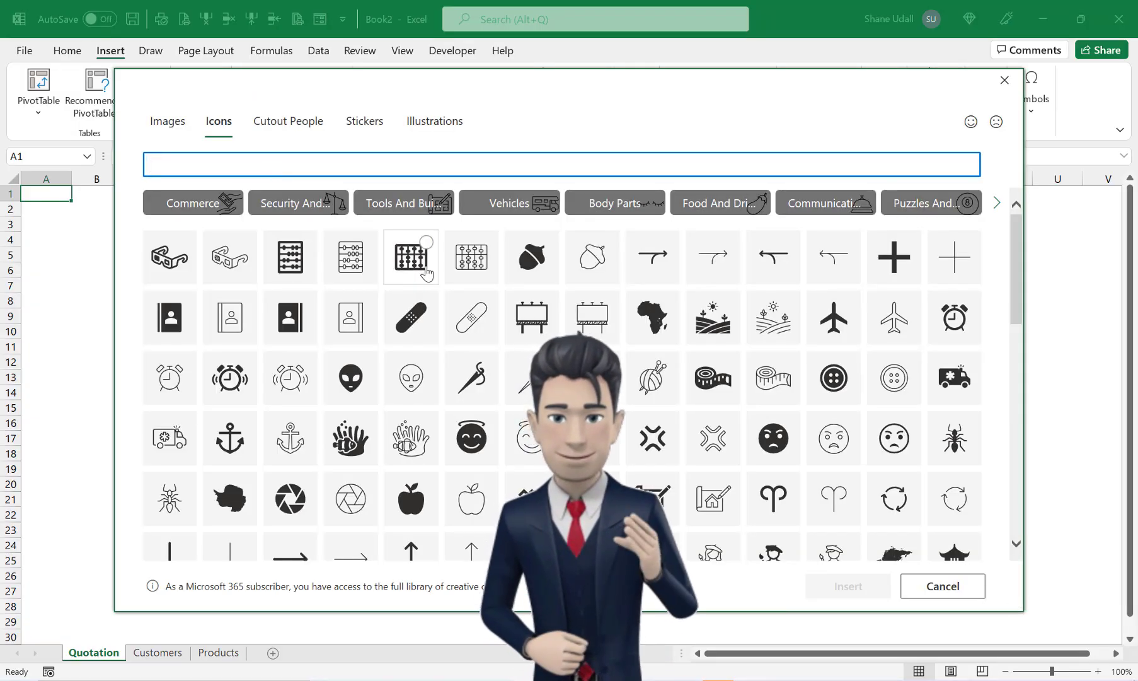
{"action": "left_click", "coordinate": [414, 270]}
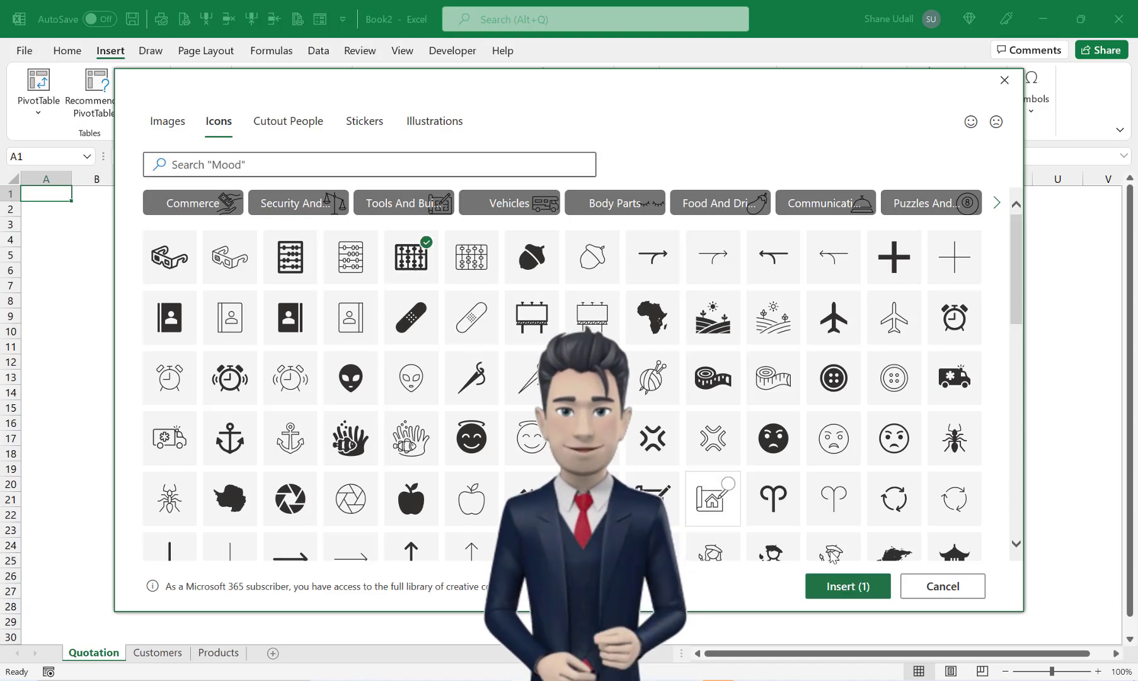
{"action": "left_click", "coordinate": [862, 595]}
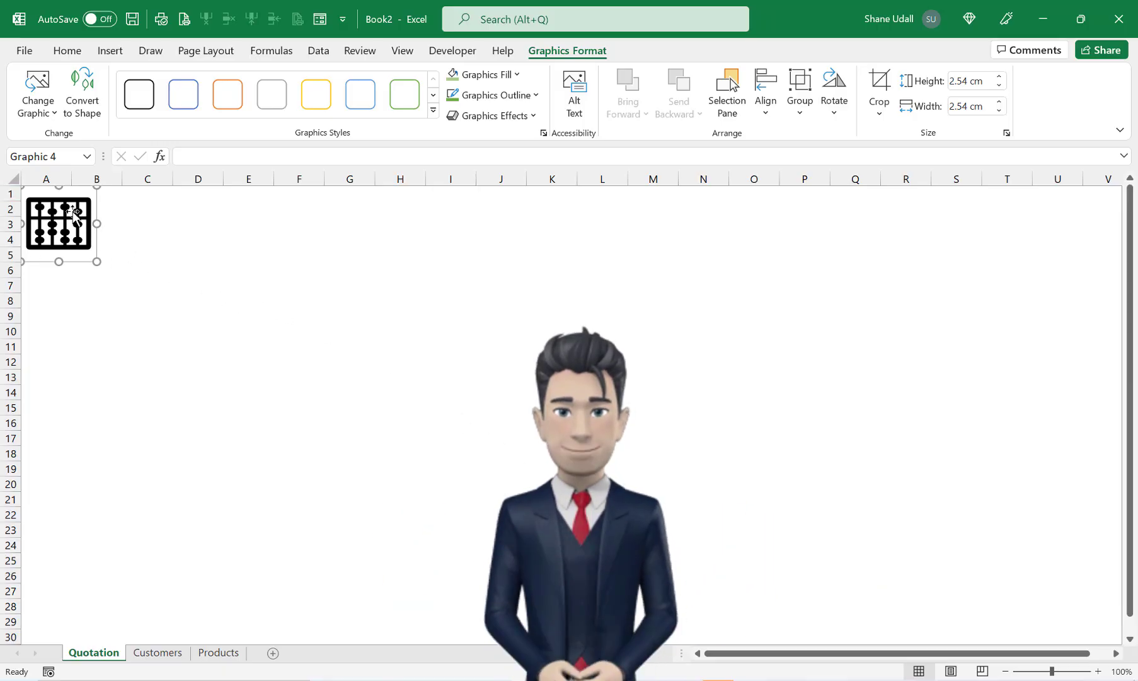
Give the abacus icon a light green fill and a thin grey outline.
{"action": "left_click", "coordinate": [516, 75]}
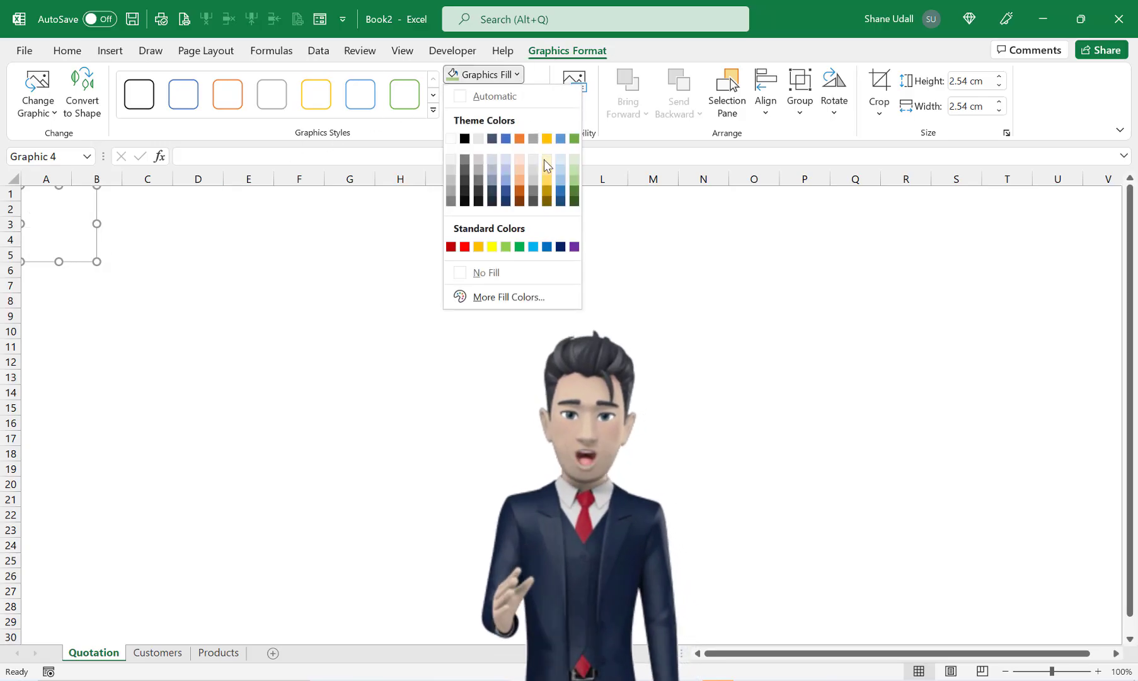
{"action": "left_click", "coordinate": [574, 180]}
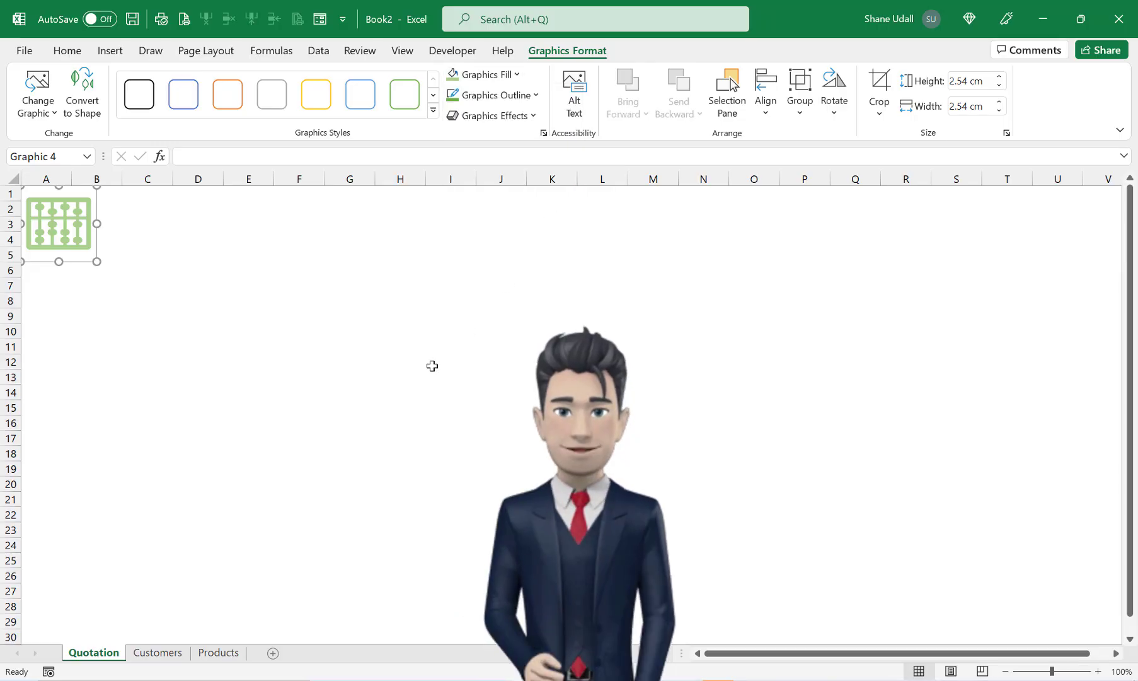
{"action": "left_click", "coordinate": [495, 96]}
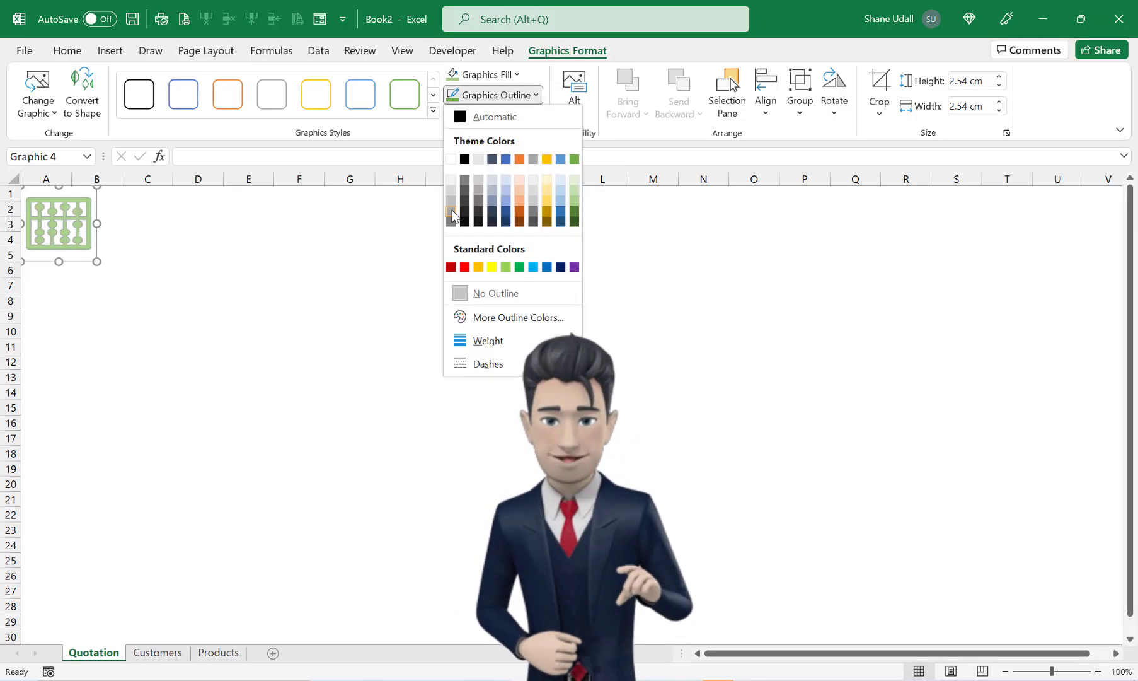
{"action": "left_click", "coordinate": [482, 293]}
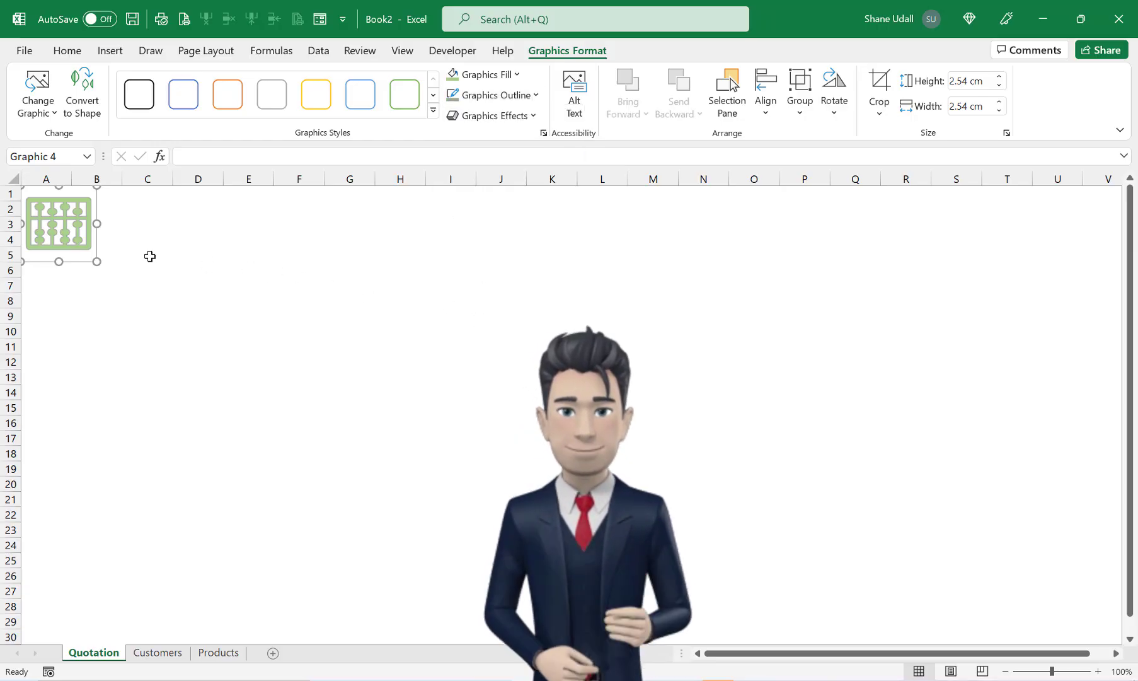
Enlarge the abacus icon slightly and place it across columns C and D, around rows 4 to 7.
{"action": "left_click_drag", "start_coordinate": [64, 227], "coordinate": [221, 302]}
{"action": "left_click_drag", "start_coordinate": [224, 232], "coordinate": [234, 220]}
{"action": "mouse_move", "coordinate": [208, 268]}
{"action": "left_mouse_down"}
{"action": "mouse_move", "coordinate": [189, 263]}
{"action": "mouse_move", "coordinate": [215, 283]}
{"action": "left_mouse_up"}
{"action": "left_click", "coordinate": [188, 348]}
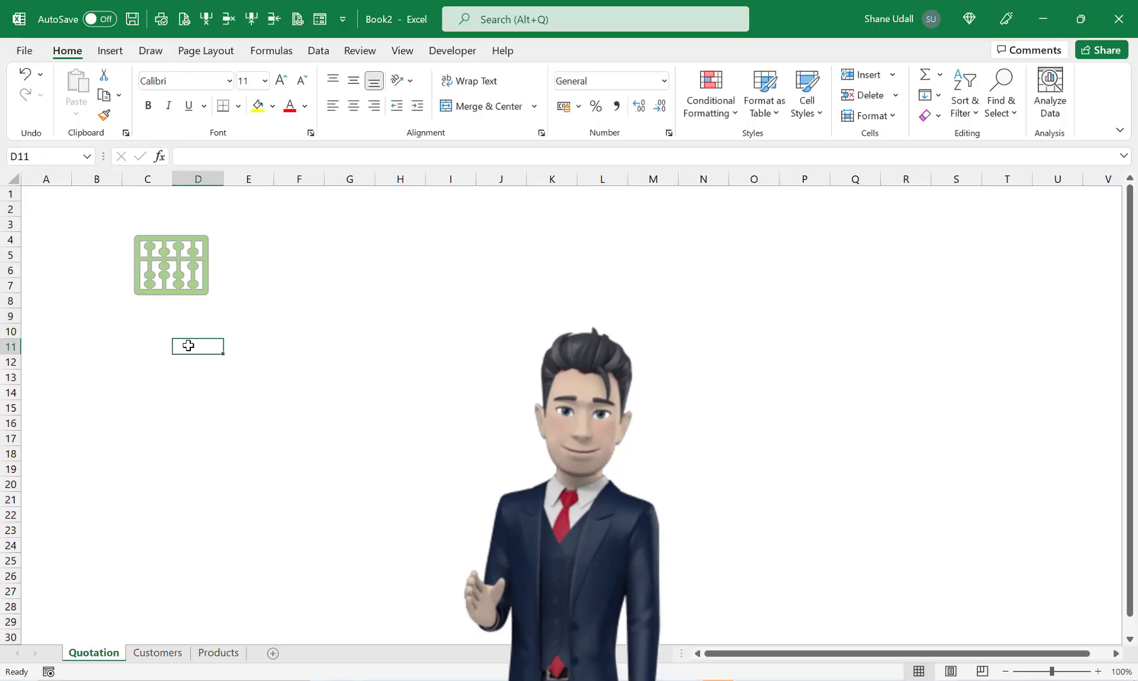
Insert a WordArt object in the orange filled and outlined style.
{"action": "left_click", "coordinate": [116, 54]}
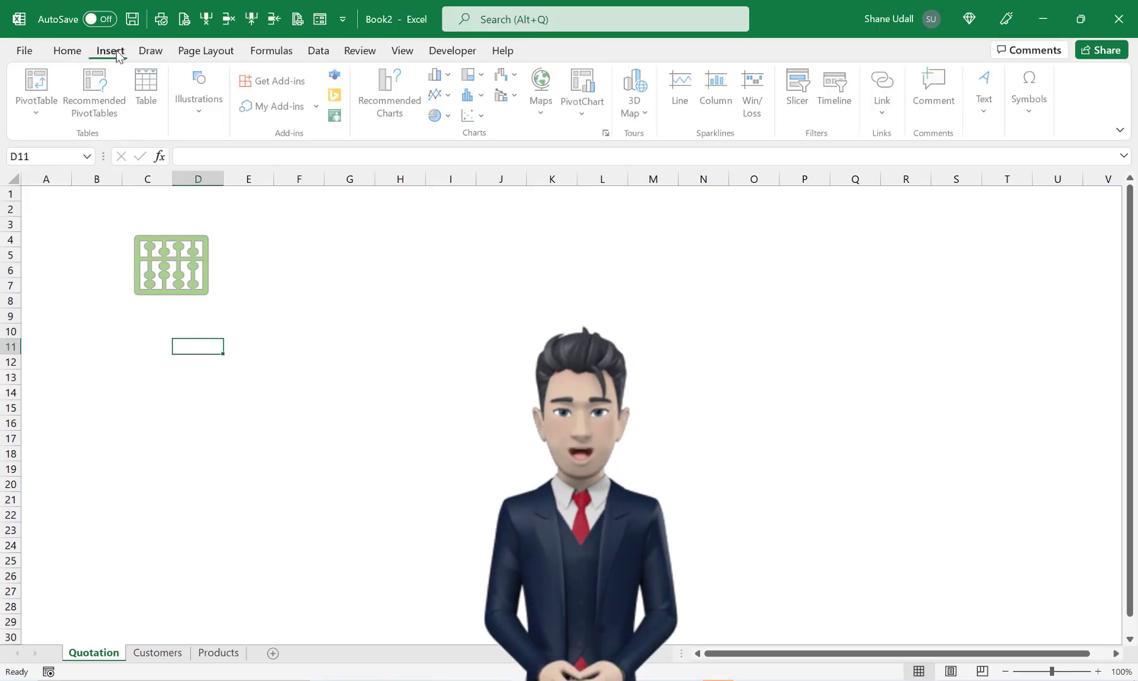
{"action": "left_click", "coordinate": [986, 104]}
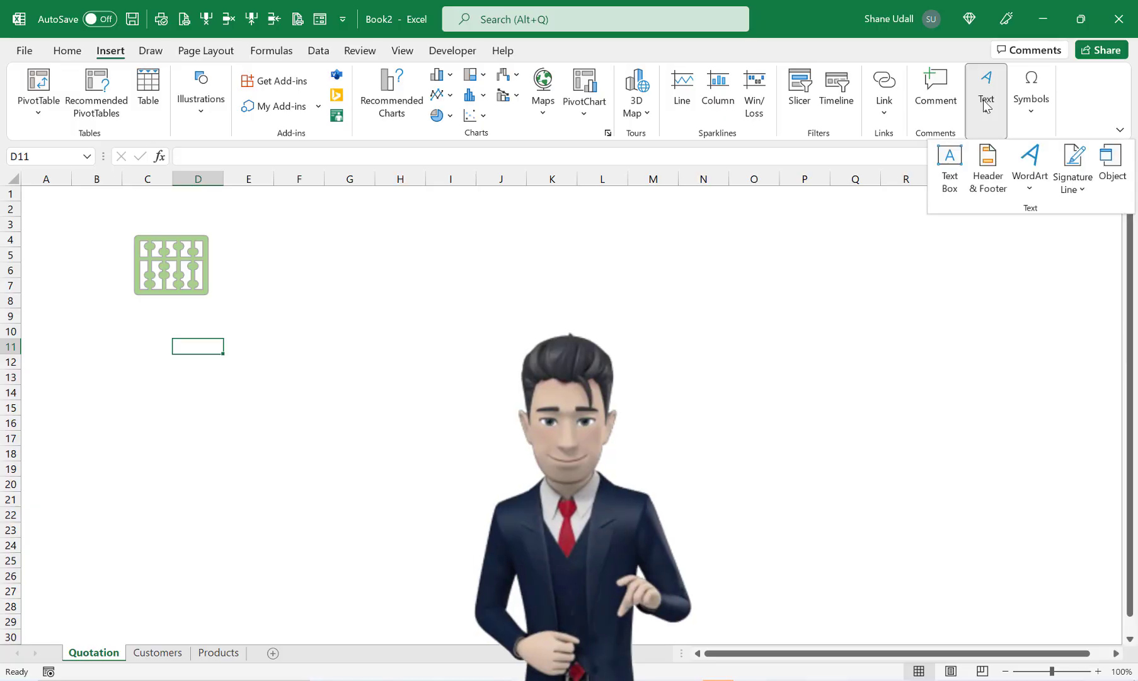
{"action": "left_click", "coordinate": [1030, 165]}
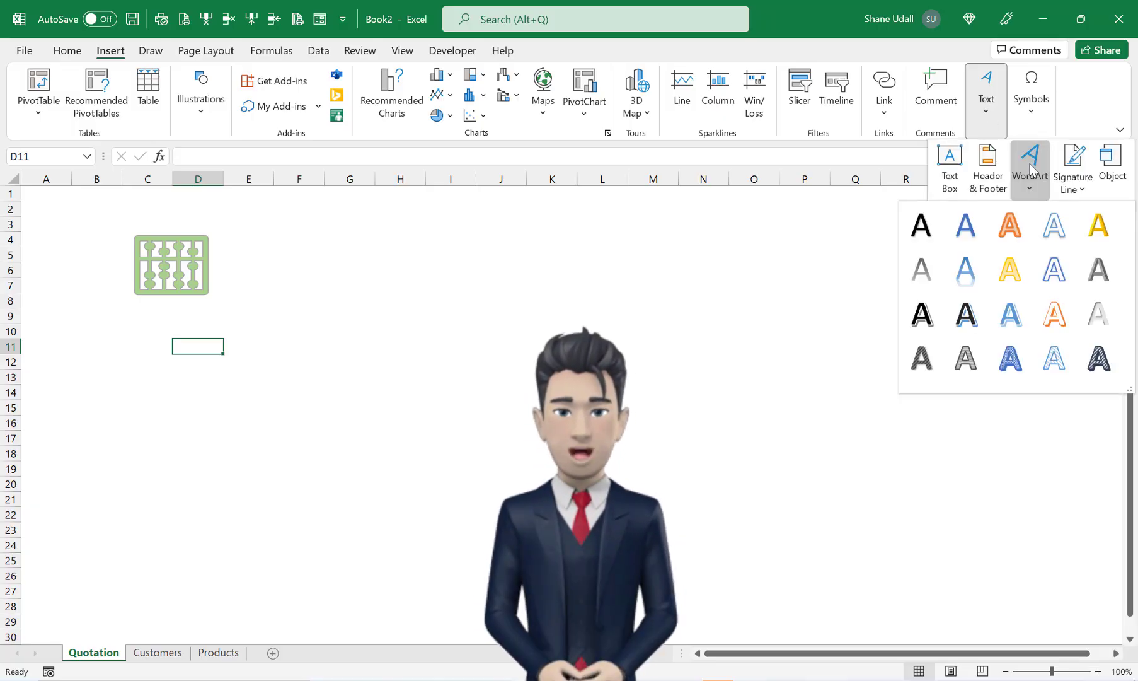
{"action": "left_click", "coordinate": [1011, 227]}
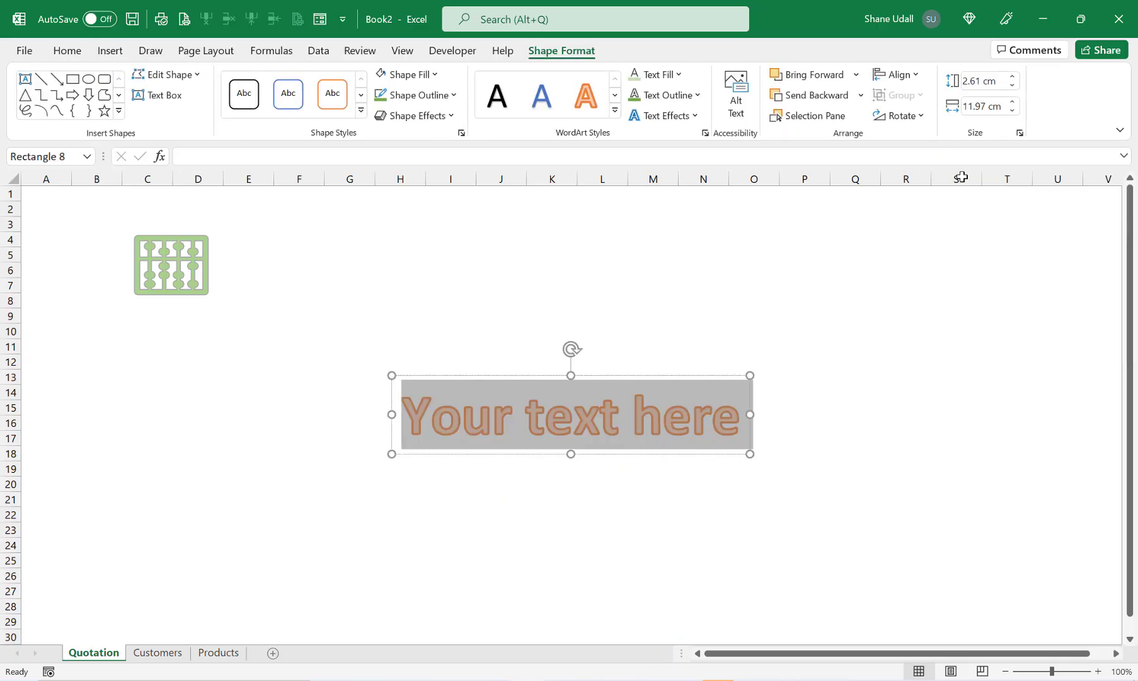
Change the WordArt to a light green text fill with a darker green text outline.
{"action": "left_click", "coordinate": [679, 76]}
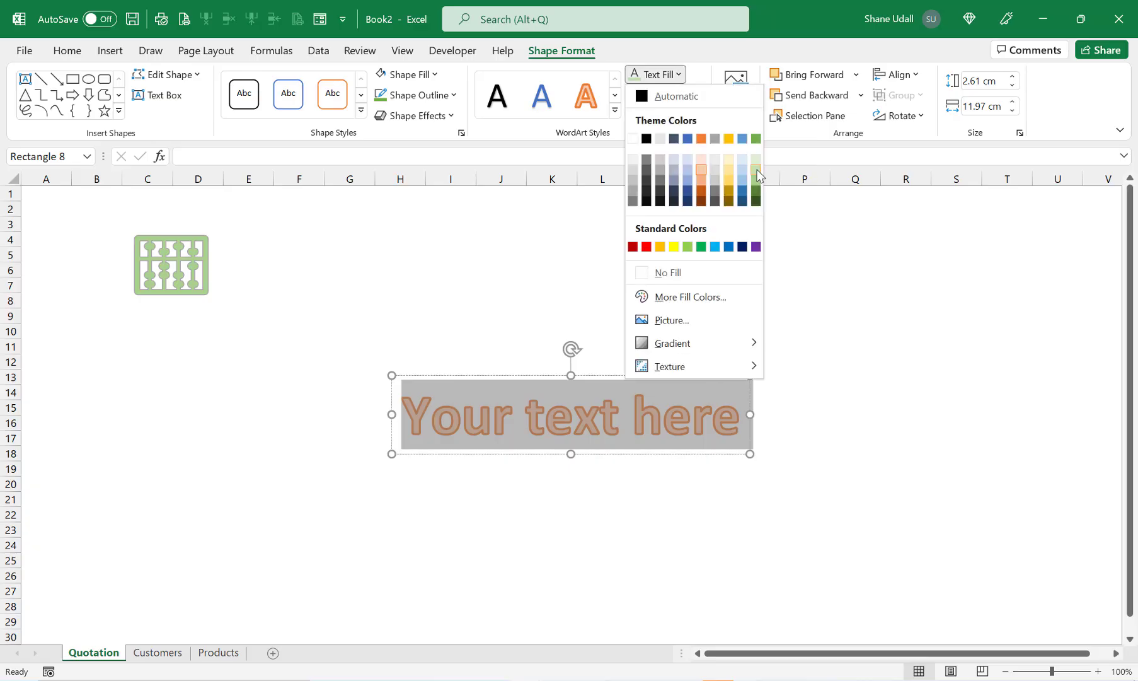
{"action": "left_click", "coordinate": [756, 170]}
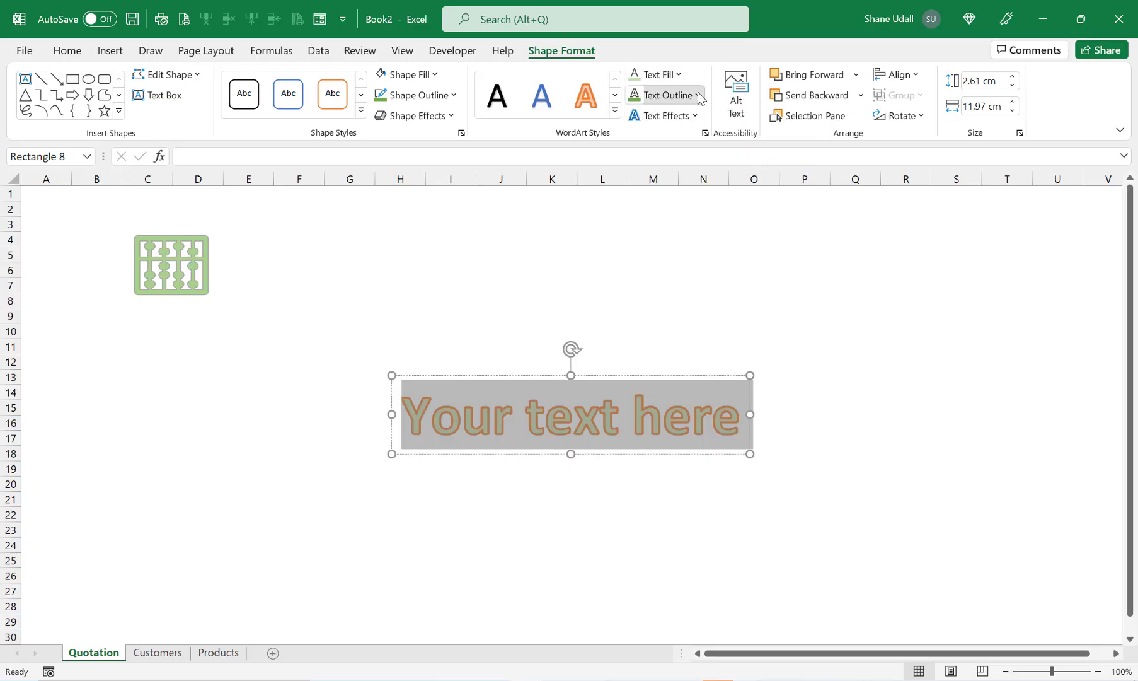
{"action": "left_click", "coordinate": [697, 95]}
{"action": "key", "text": "Escape"}
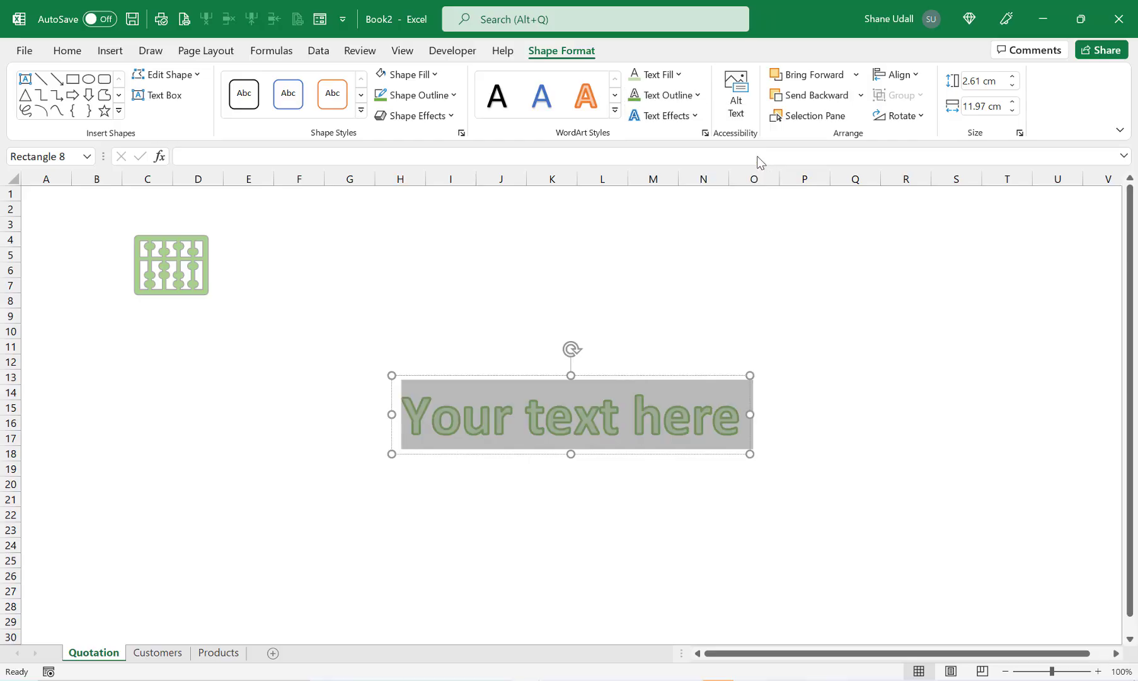
Replace the WordArt text with "Highfield Widgets" at size 36 and move it up to about rows 3 to 6.
{"action": "type", "text": "Highfield Widgets"}
{"action": "left_click", "coordinate": [110, 51]}
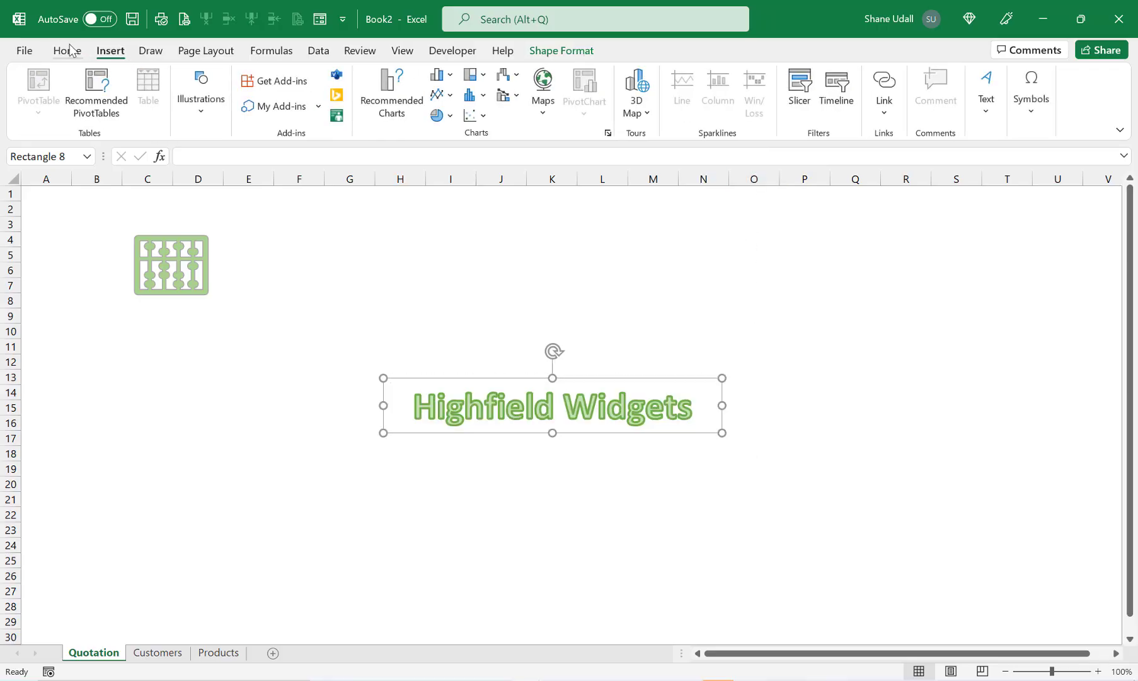
{"action": "left_click", "coordinate": [68, 55]}
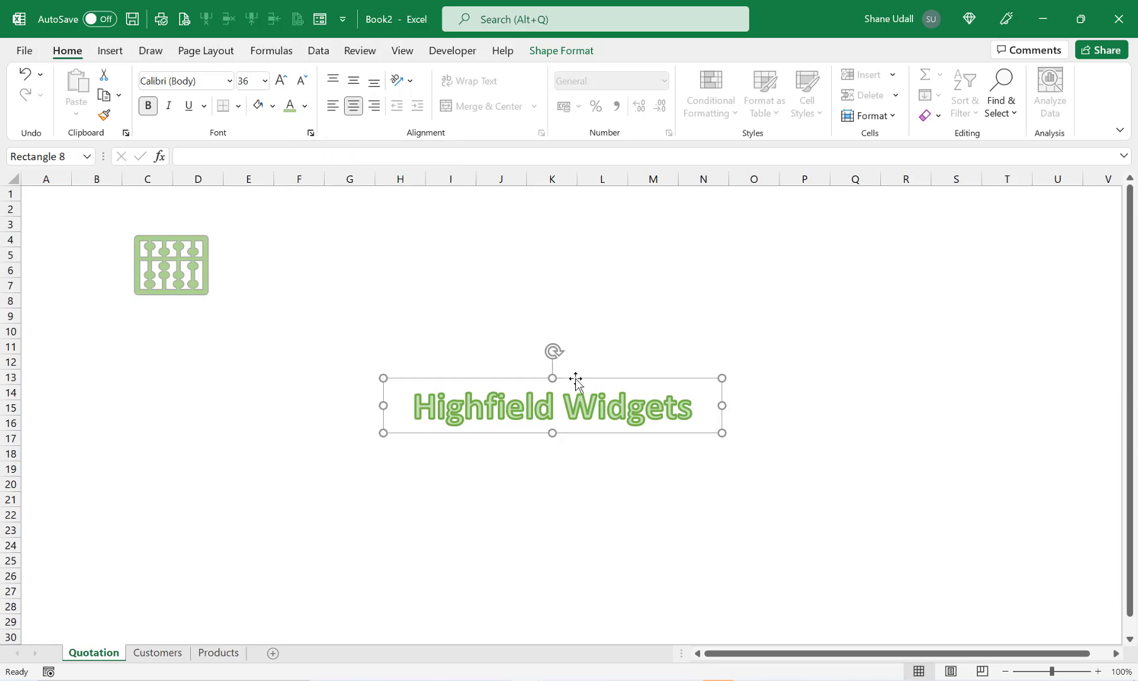
{"action": "left_click_drag", "start_coordinate": [576, 378], "coordinate": [607, 222]}
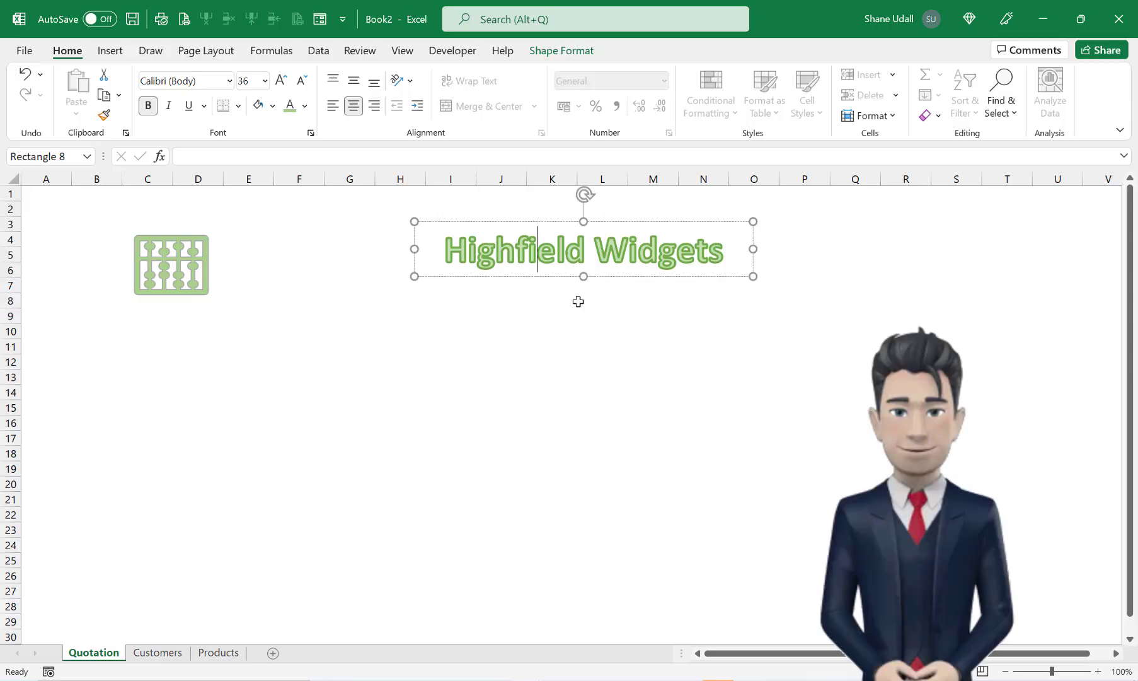
{"action": "left_click", "coordinate": [578, 301]}
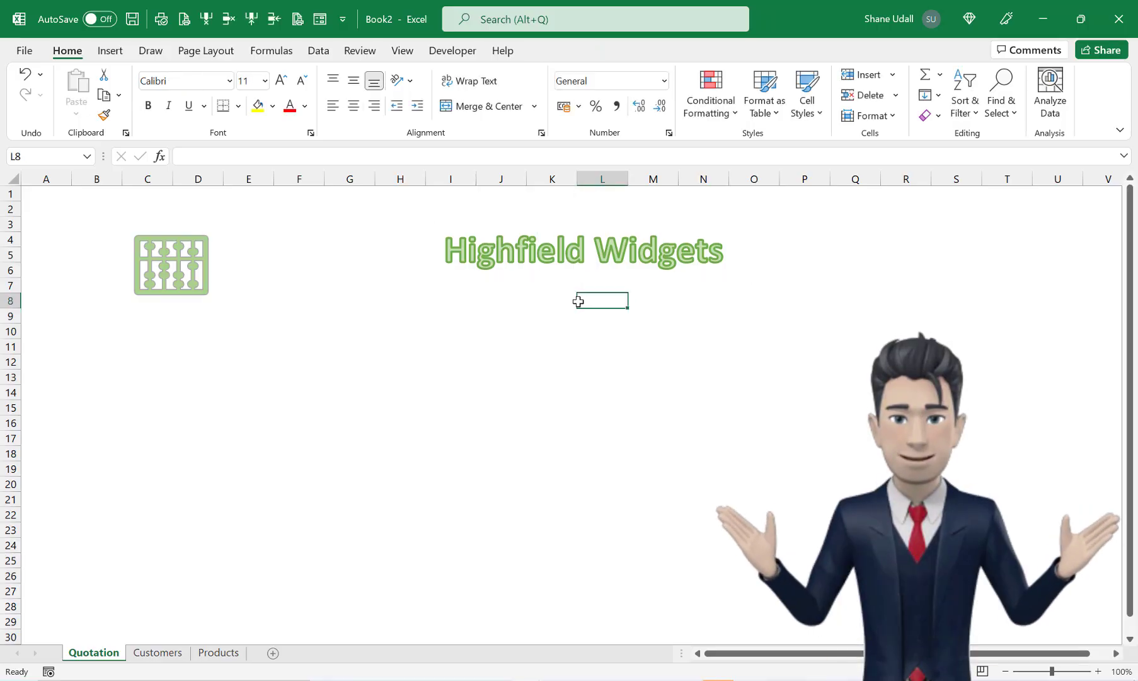
Add a text box reading "Widget makers since 1995" in bold green size 14 and place it directly beneath the title.
{"action": "left_click", "coordinate": [110, 52]}
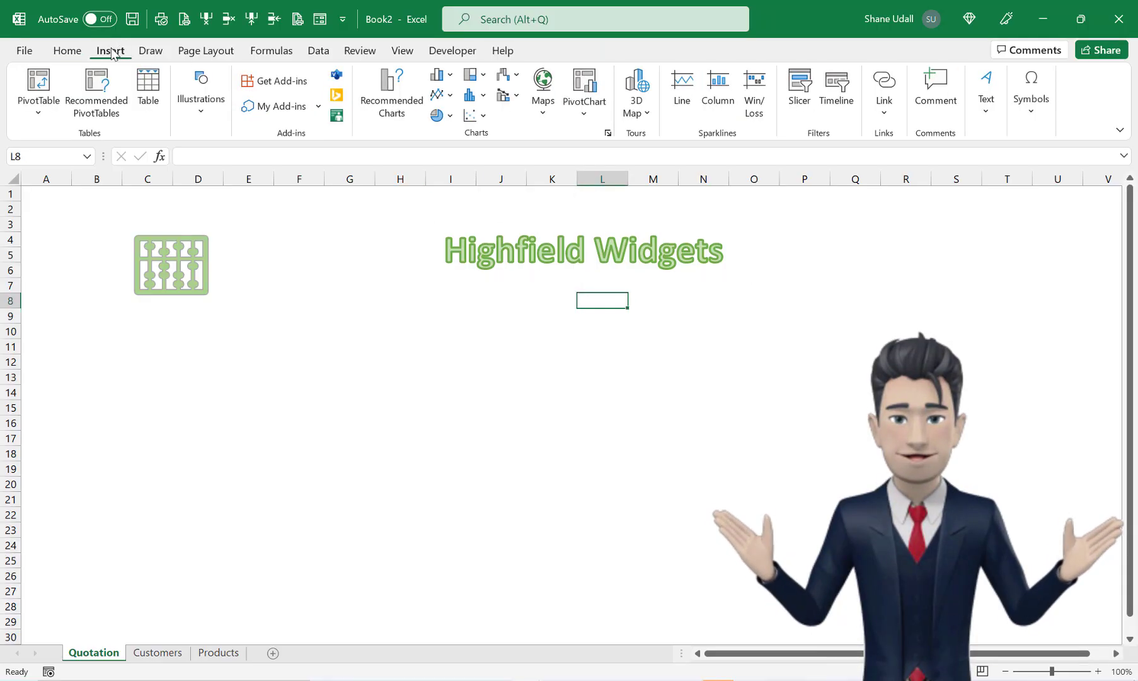
{"action": "left_click", "coordinate": [986, 95]}
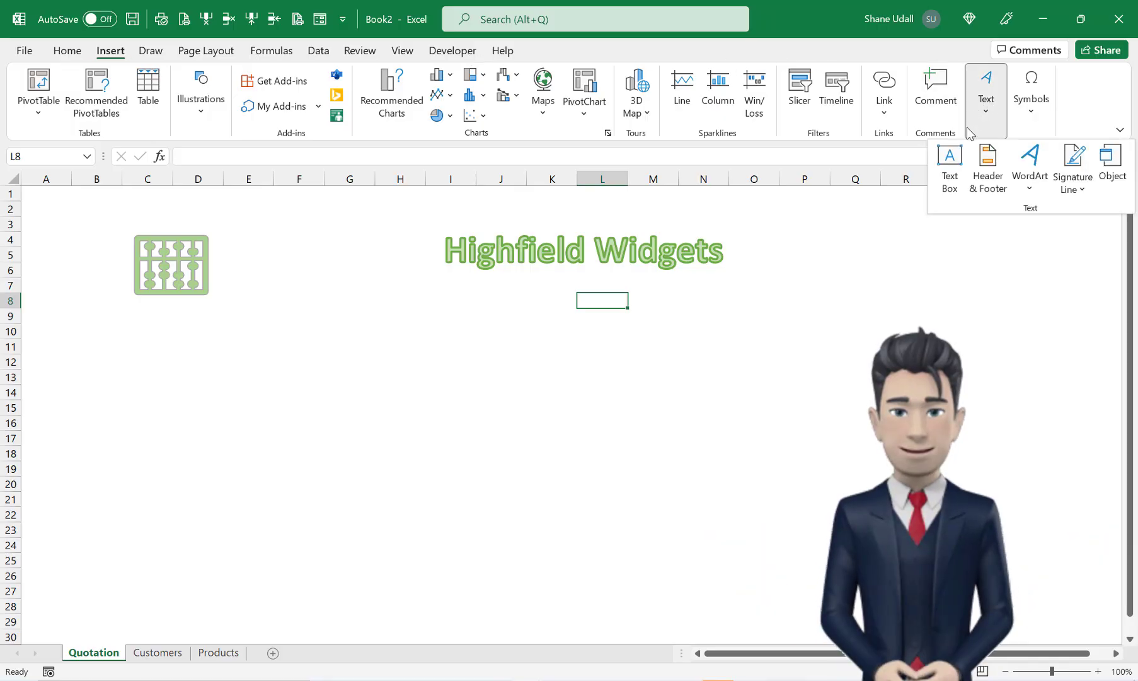
{"action": "left_click", "coordinate": [953, 176]}
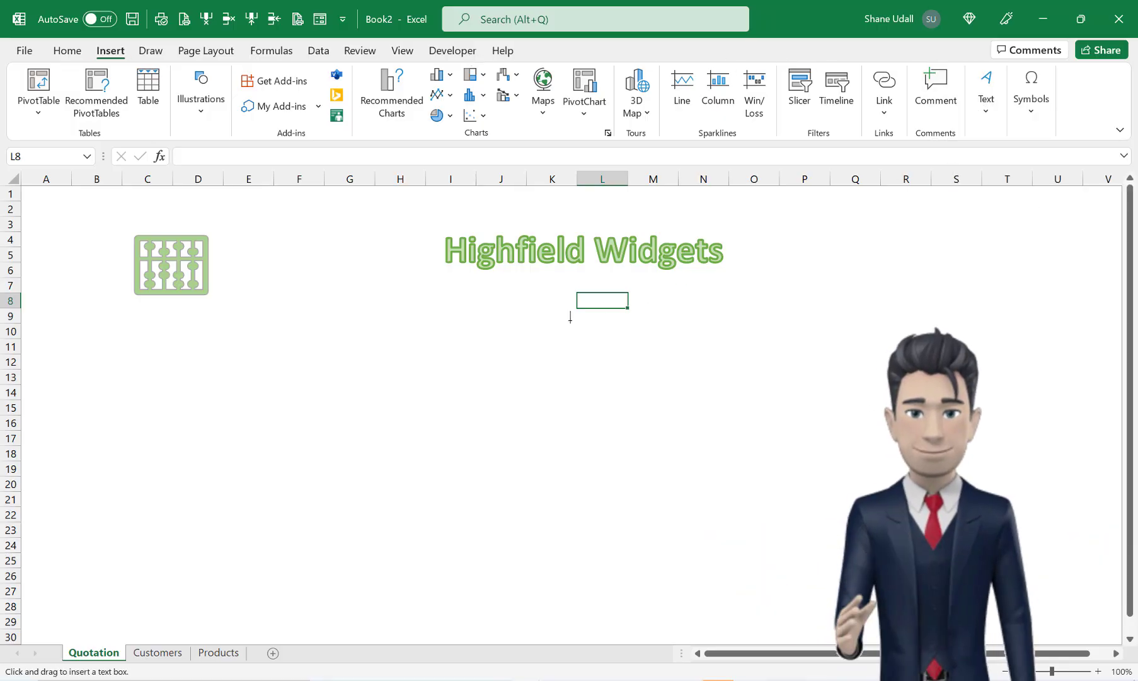
{"action": "left_click_drag", "start_coordinate": [526, 307], "coordinate": [726, 331]}
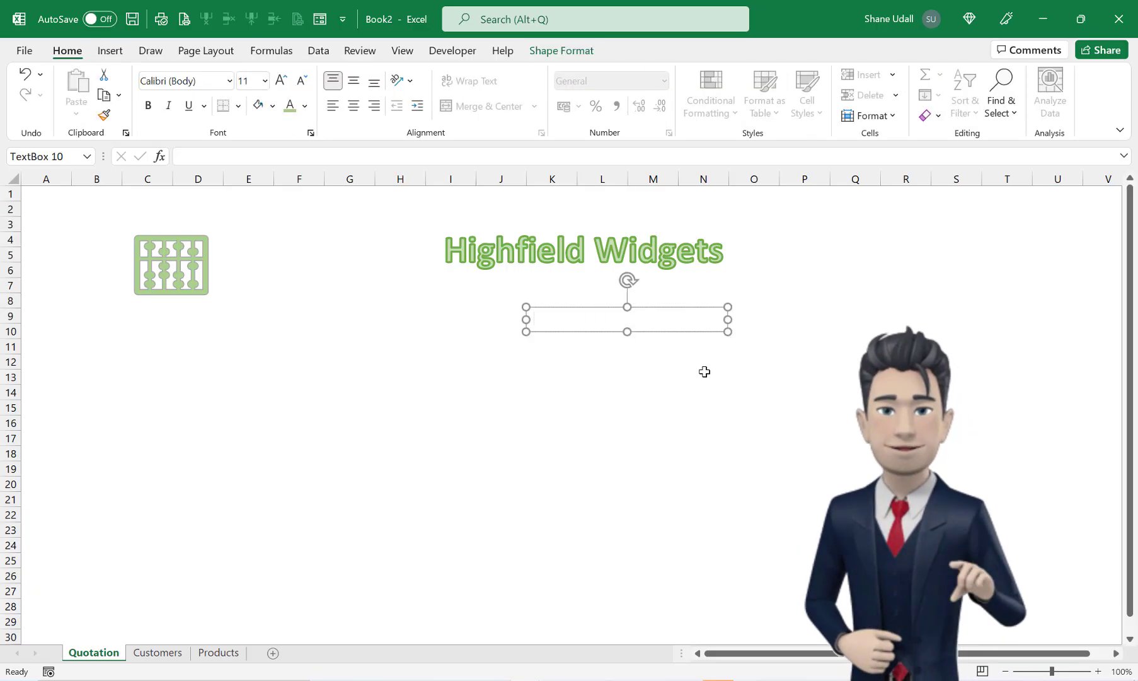
{"action": "type", "text": "Widget makers since 1995"}
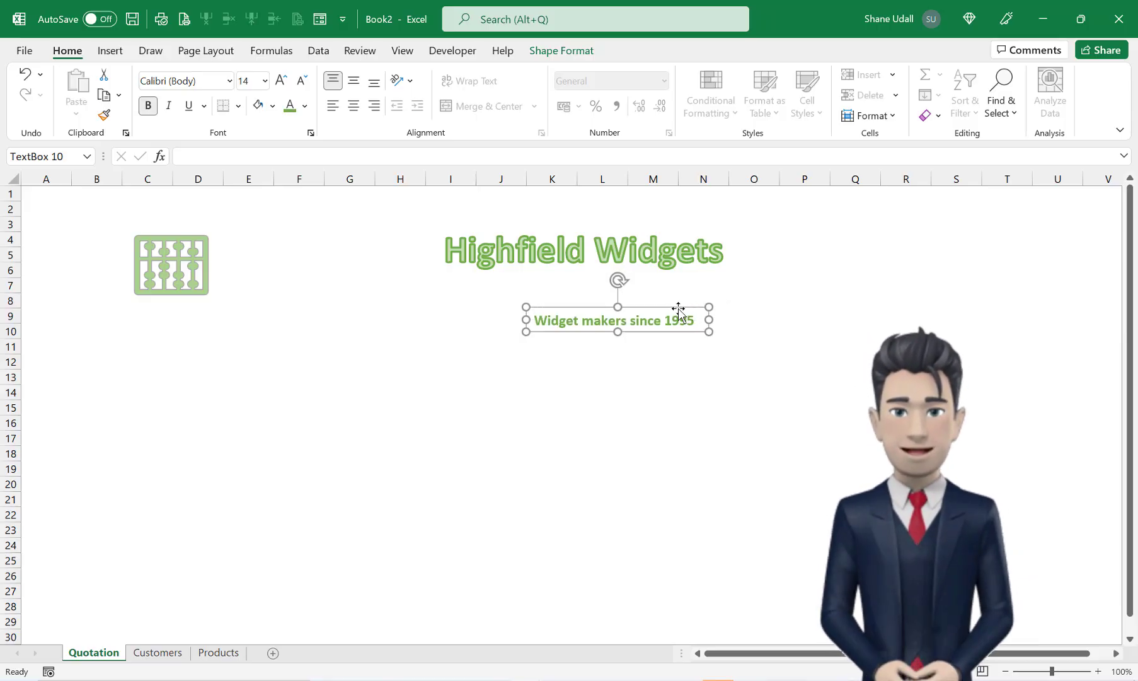
{"action": "left_click_drag", "start_coordinate": [678, 309], "coordinate": [703, 275]}
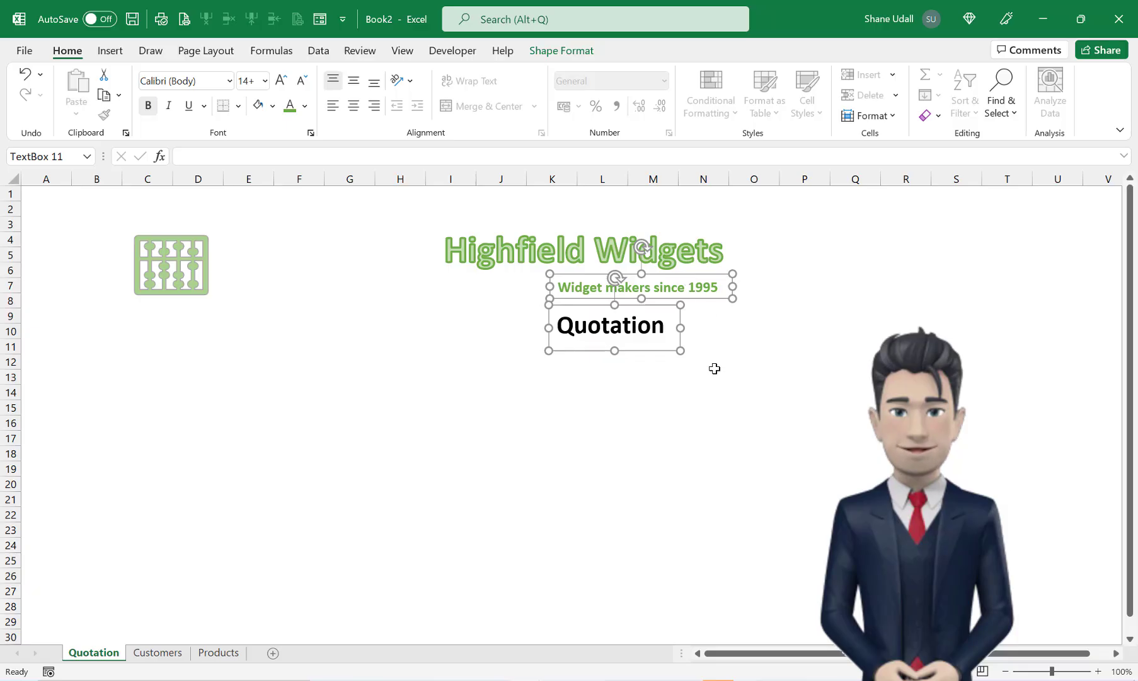
Remove the outline from both the "Widget makers since 1995" and "Quotation" text boxes.
{"action": "key", "text": "shift"}
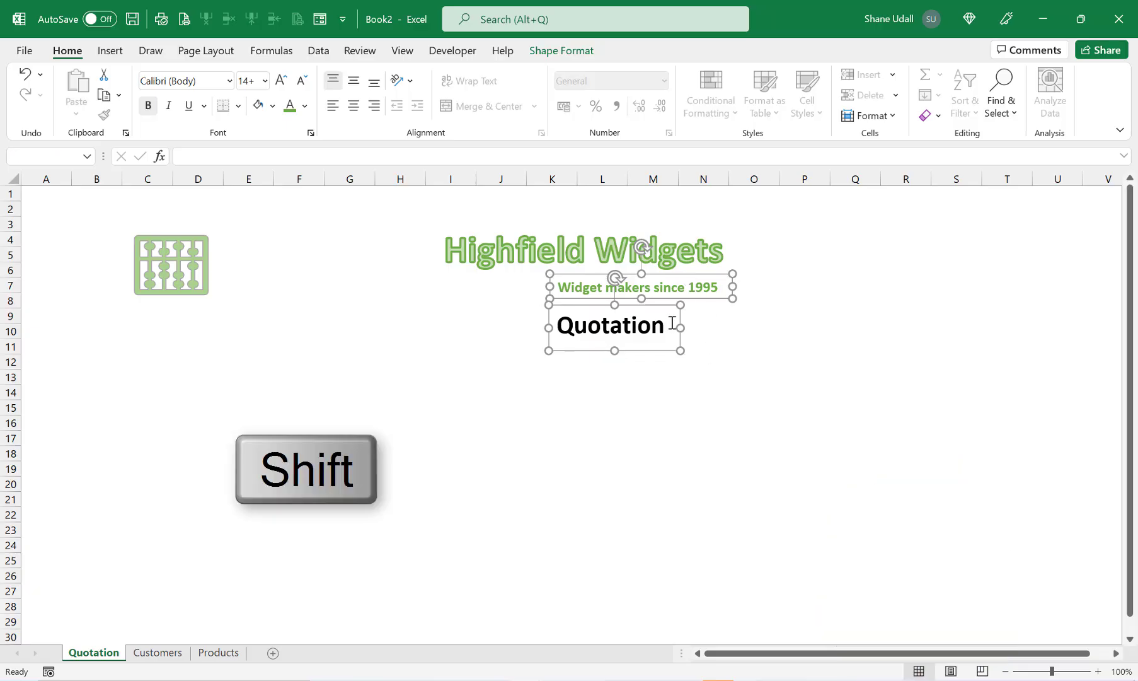
{"action": "right_click", "coordinate": [672, 323]}
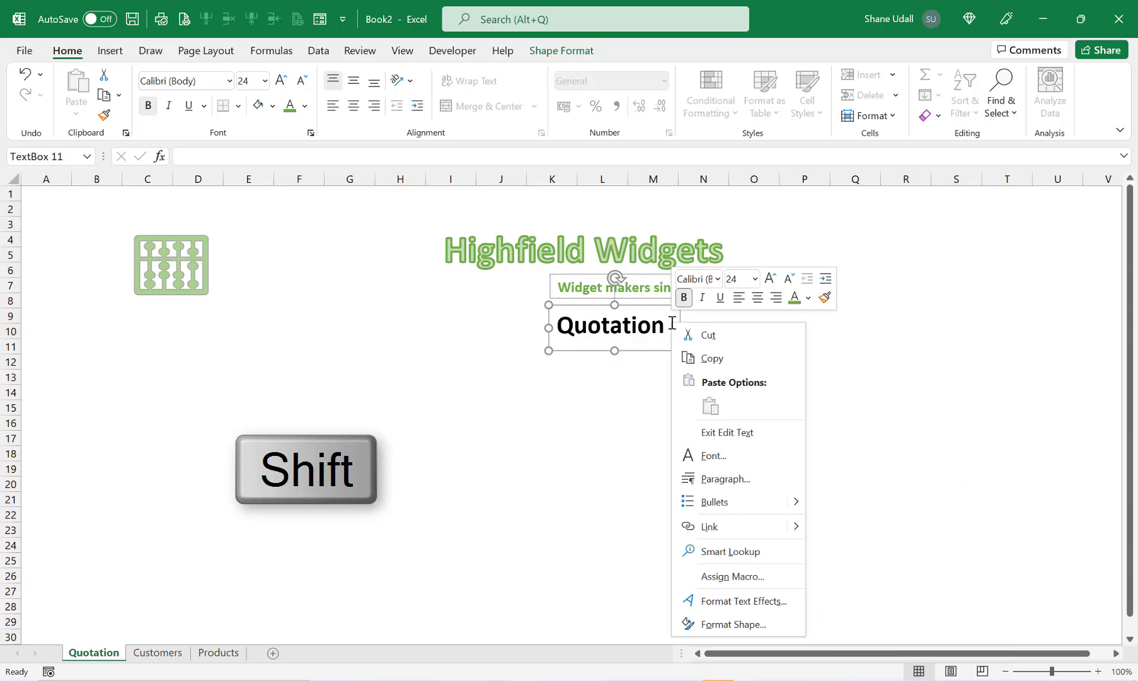
{"action": "left_click", "coordinate": [733, 624]}
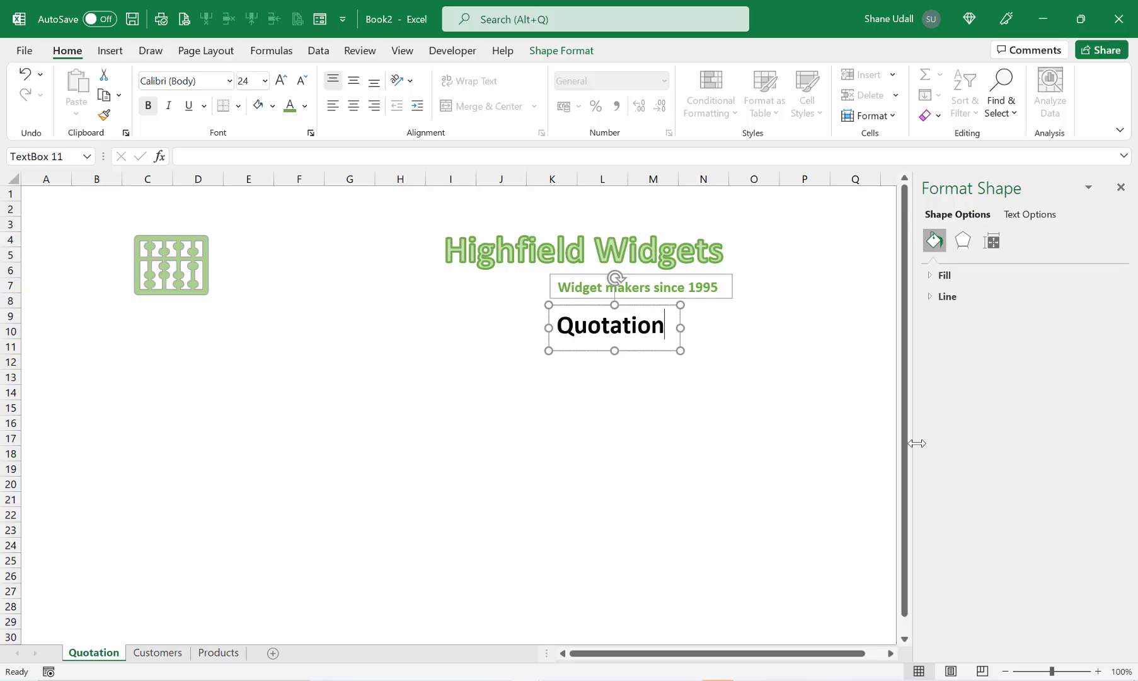
{"action": "left_click", "coordinate": [693, 287], "text": "shift"}
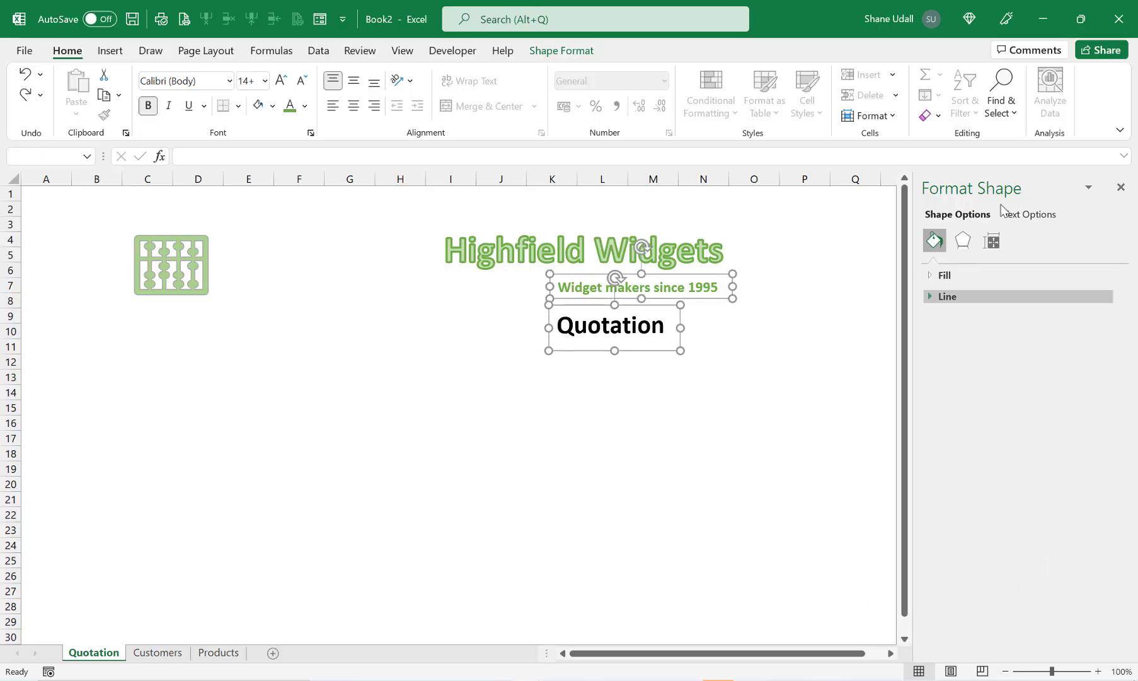
{"action": "left_click", "coordinate": [932, 297]}
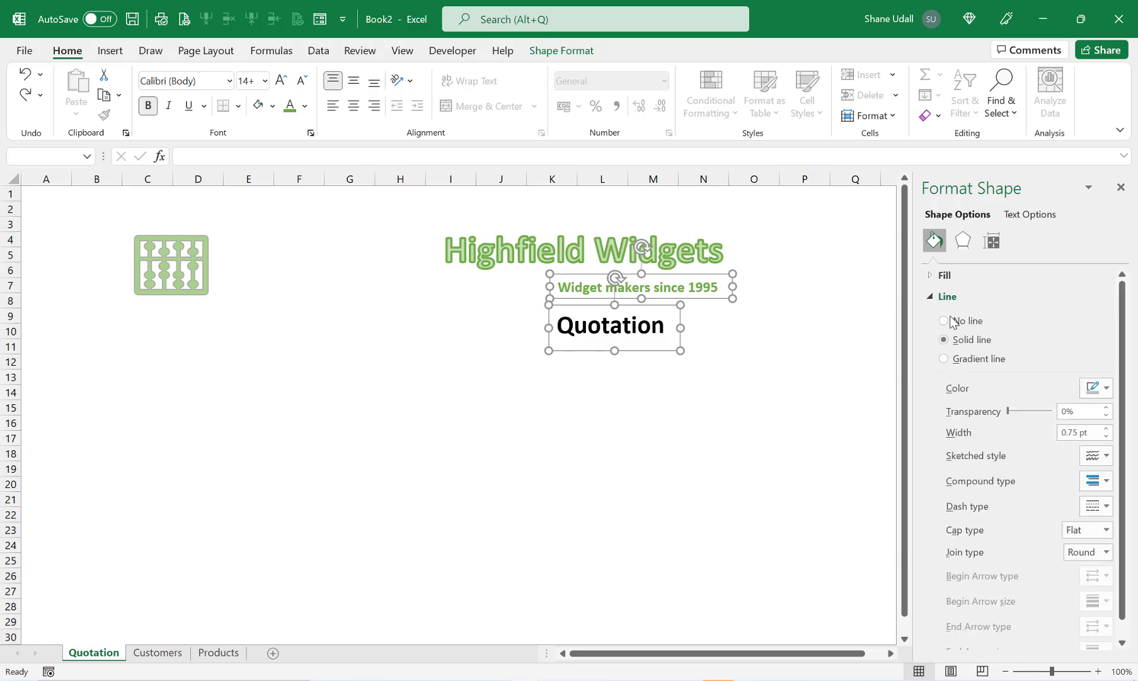
{"action": "left_click", "coordinate": [945, 321]}
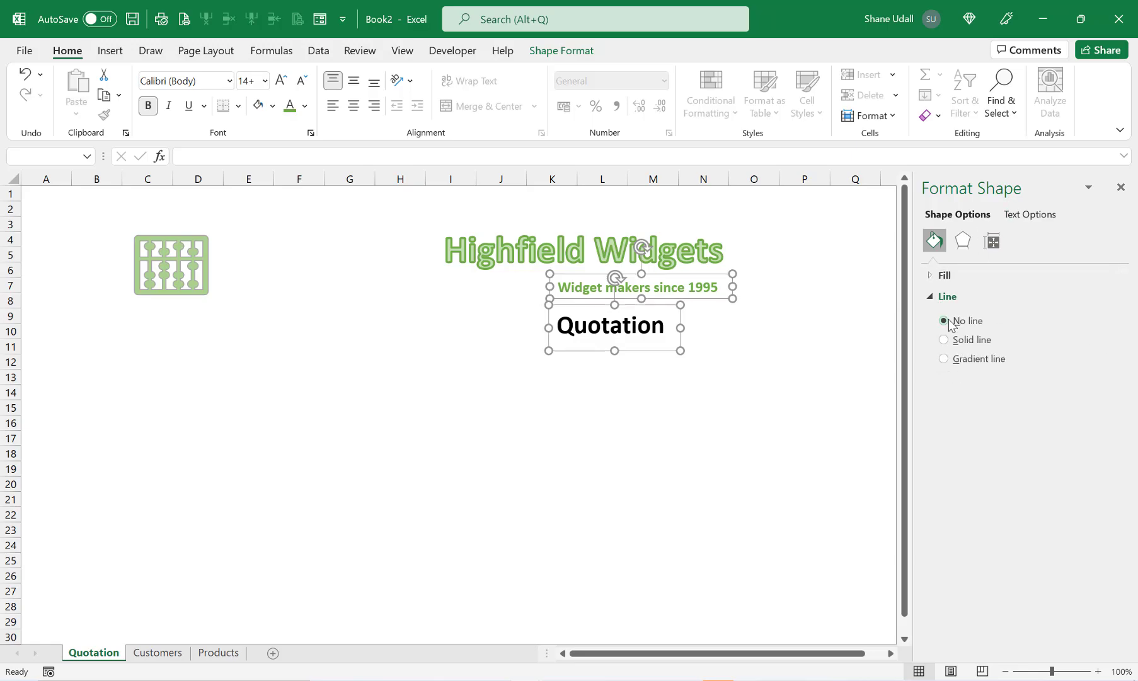
{"action": "left_click", "coordinate": [1122, 188]}
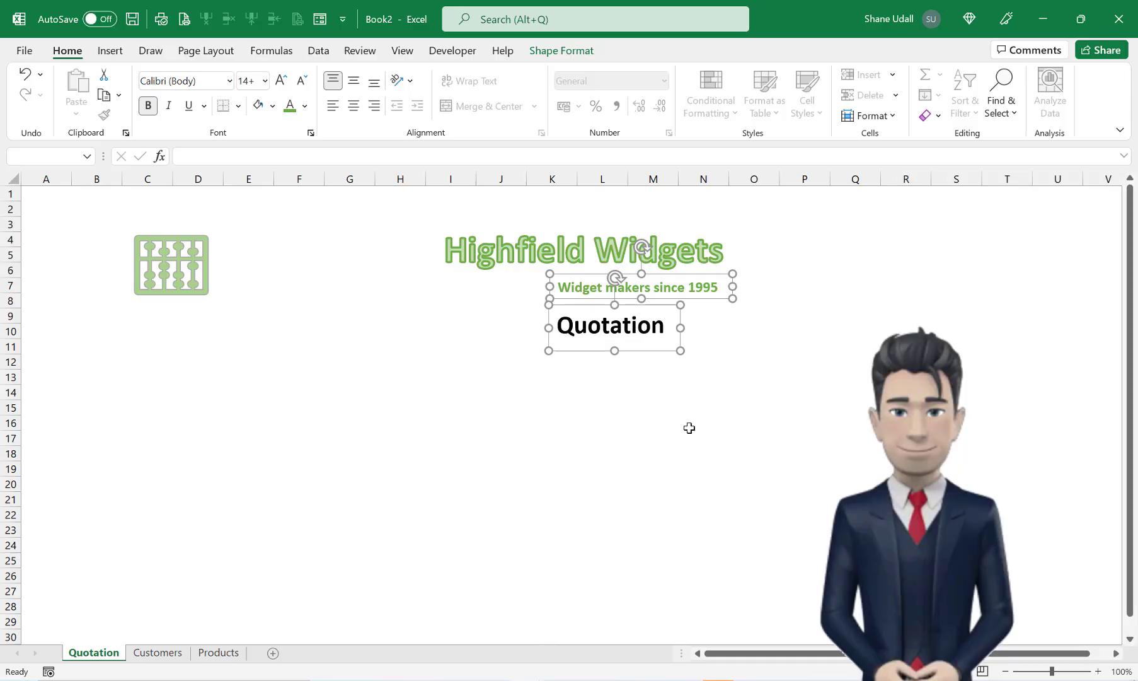
{"action": "left_click", "coordinate": [458, 315]}
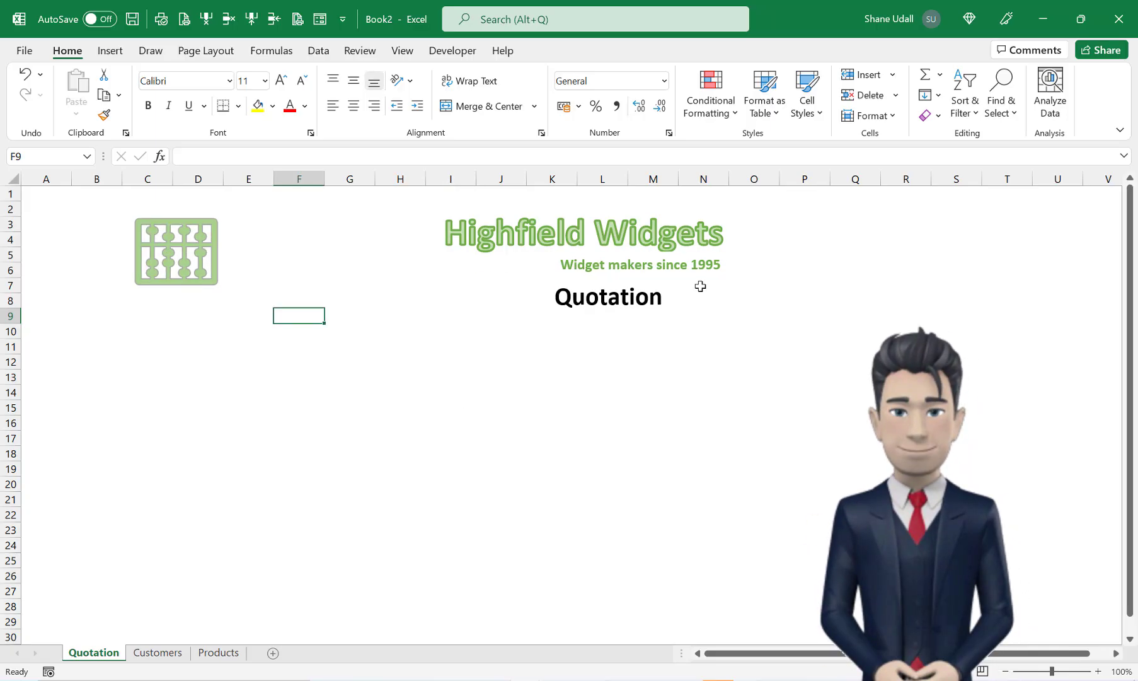
Merge and center N7:N8 and enter the quotation number 1035 there in bold at size 18.
{"action": "left_click_drag", "start_coordinate": [700, 286], "coordinate": [701, 299]}
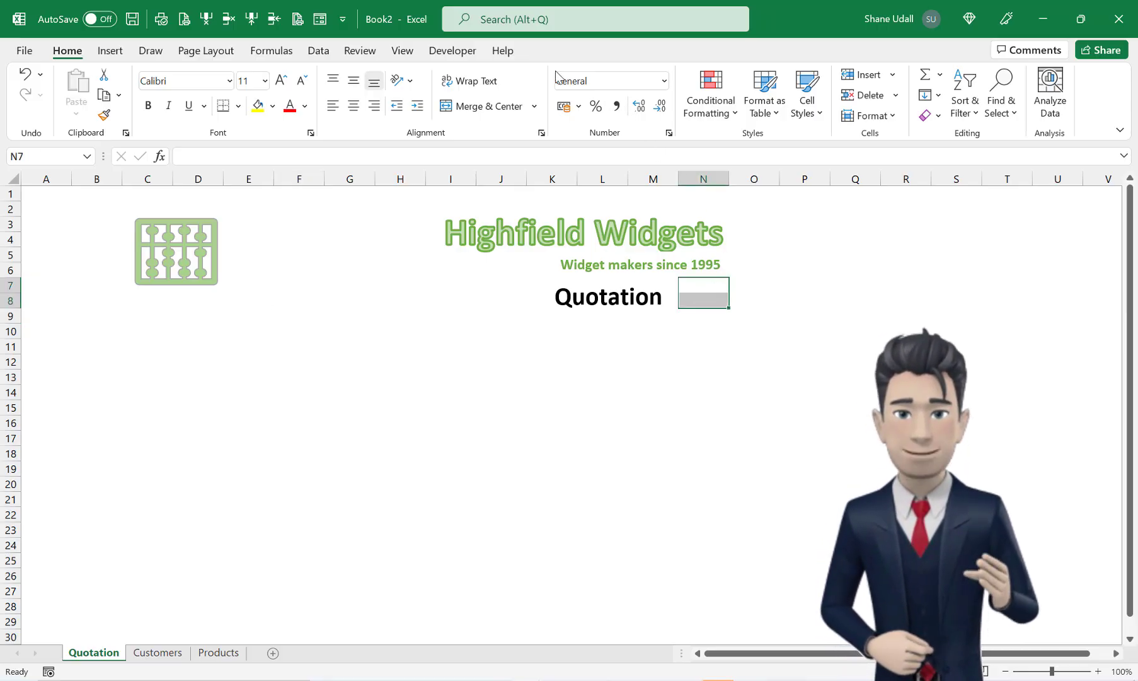
{"action": "left_click", "coordinate": [479, 109]}
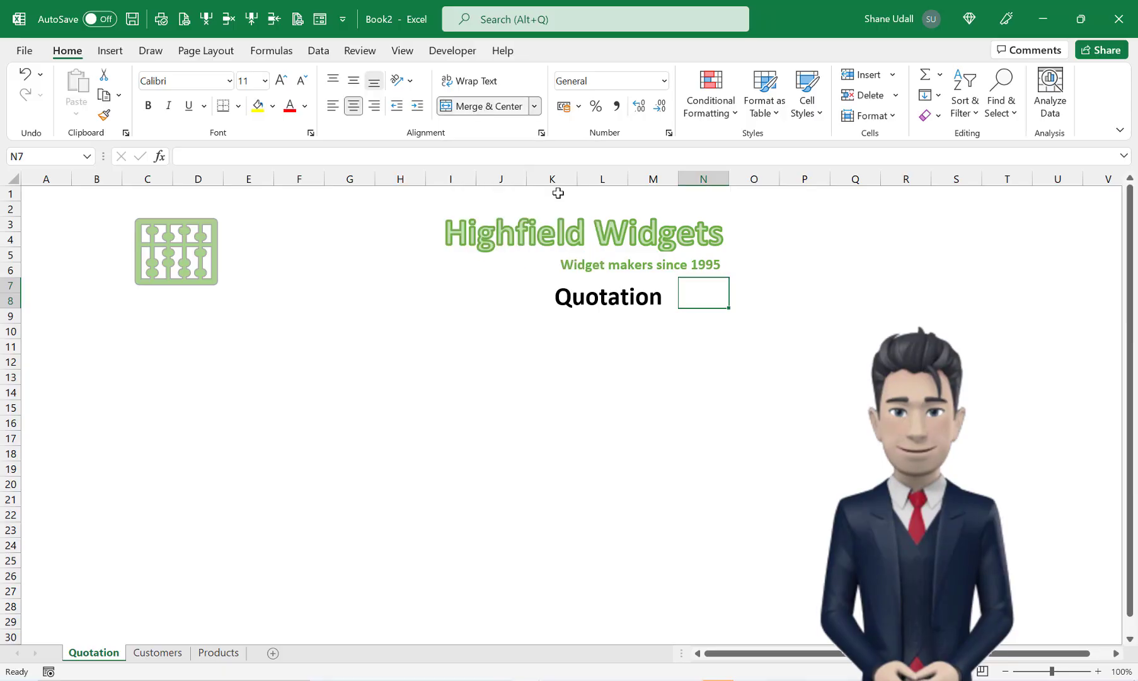
{"action": "type", "text": "1035"}
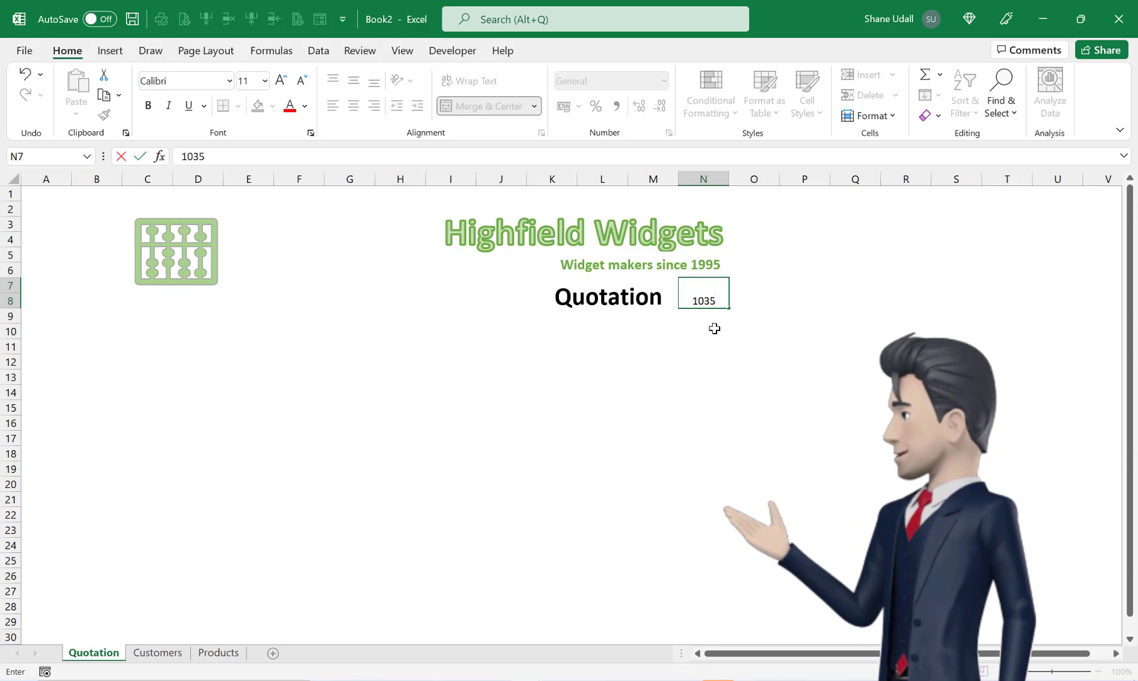
{"action": "left_click_drag", "start_coordinate": [718, 296], "coordinate": [675, 297]}
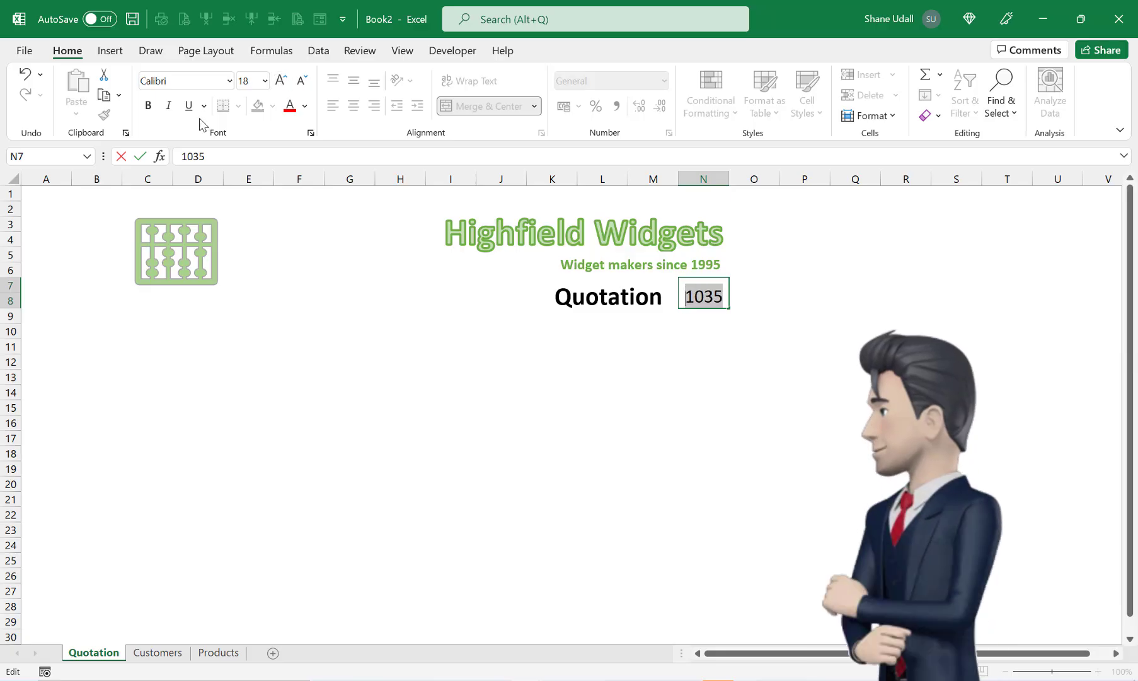
{"action": "left_click", "coordinate": [149, 105]}
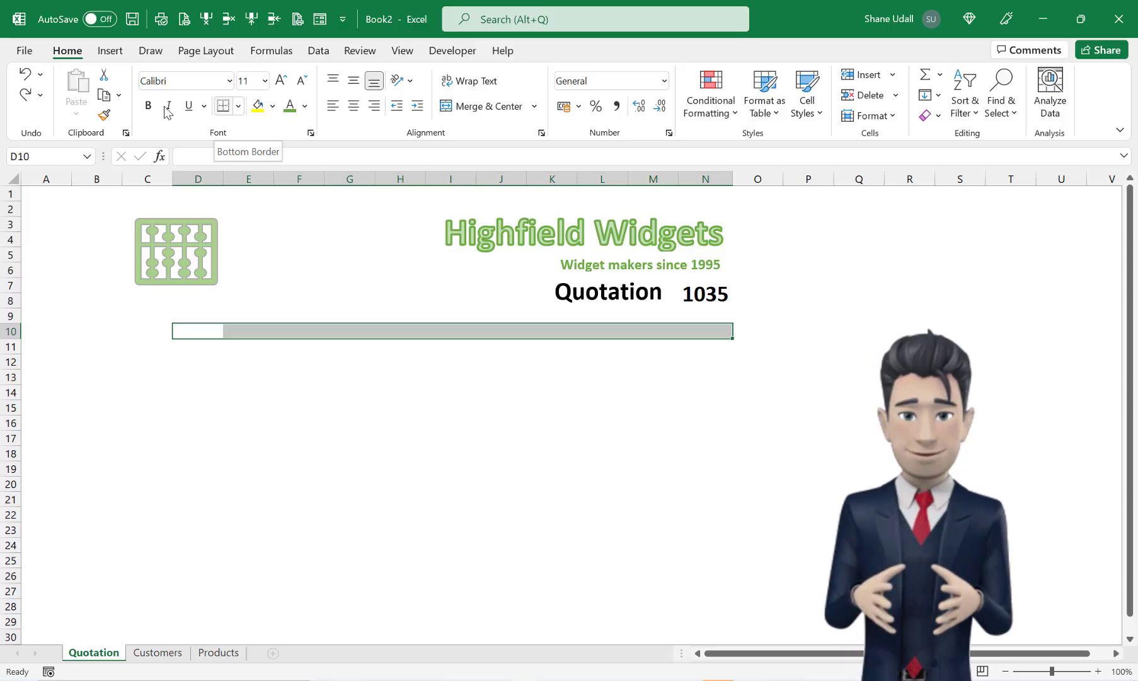
Enter the column headings Code in D11, Product in E11, Qty in L11, Price in M11 and Total in N11.
{"action": "left_click", "coordinate": [25, 93]}
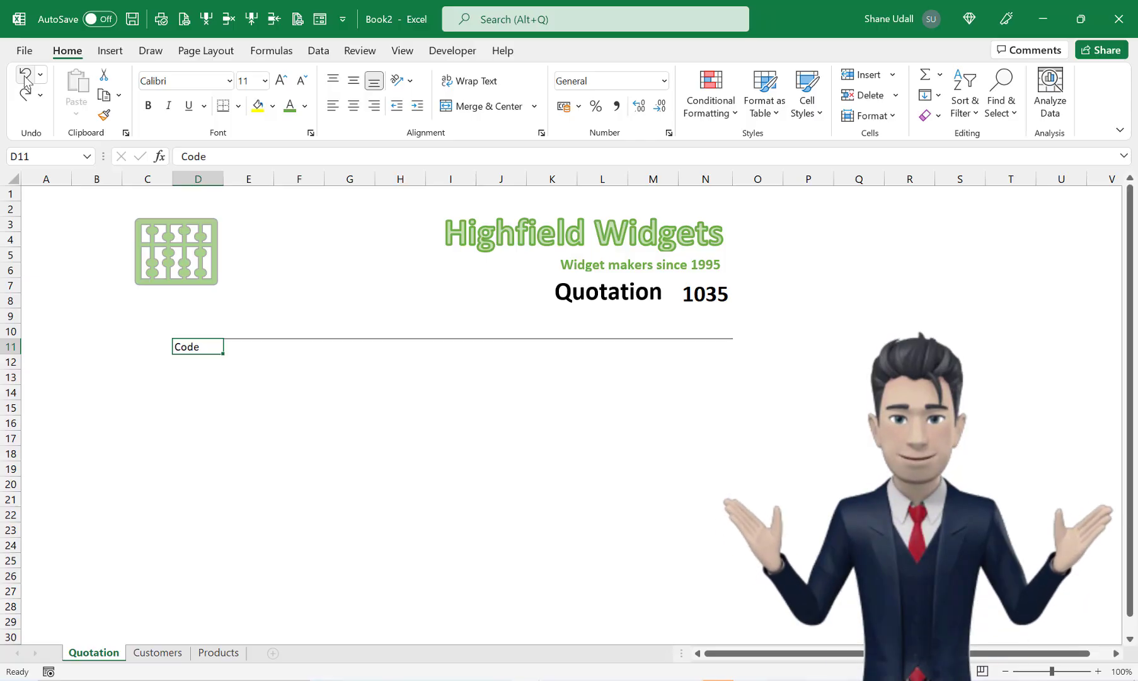
{"action": "key", "text": "Tab"}
{"action": "type", "text": "Product"}
{"action": "key", "text": "ctrl+Return"}
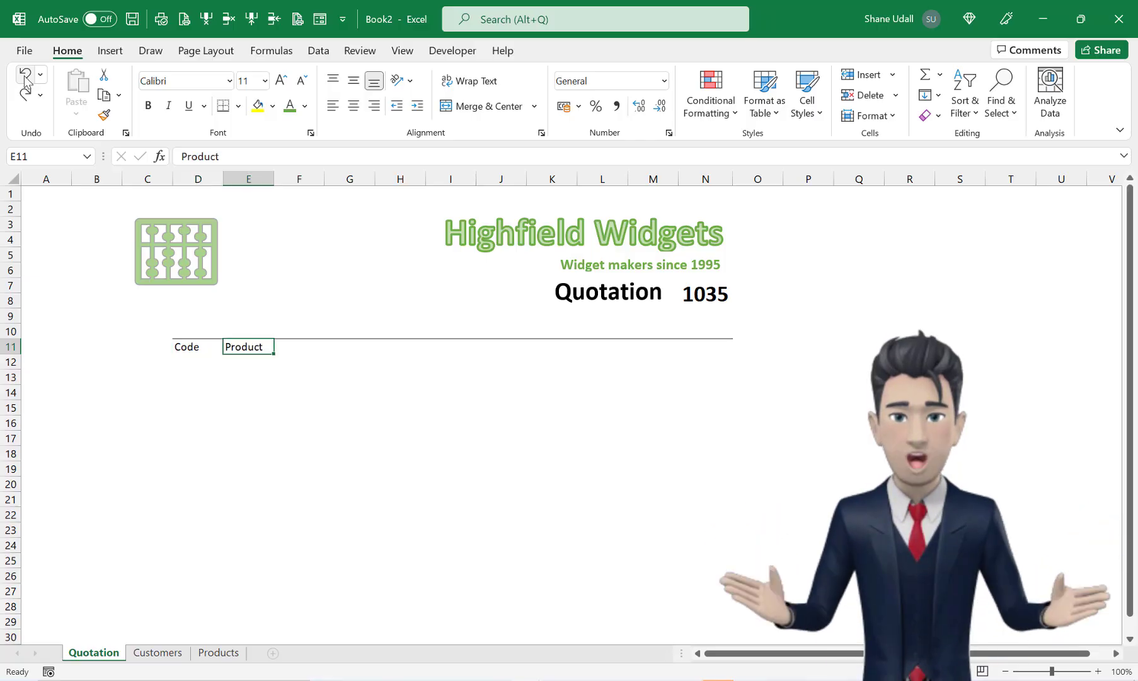
{"action": "key", "text": "Tab"}
{"action": "key", "text": "Tab"}
{"action": "key", "text": "Tab"}
{"action": "key", "text": "Tab"}
{"action": "key", "text": "Tab"}
{"action": "key", "text": "Tab"}
{"action": "key", "text": "Tab"}
{"action": "type", "text": "Qty"}
{"action": "key", "text": "ctrl+Return"}
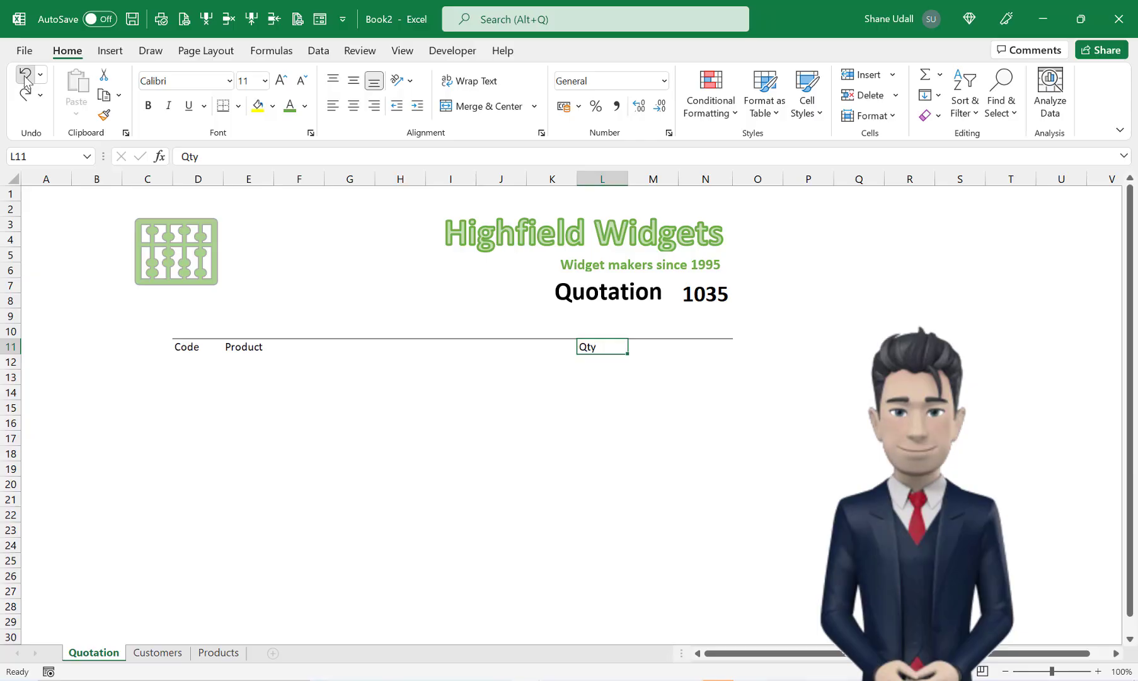
{"action": "key", "text": "Tab"}
{"action": "type", "text": "Price"}
{"action": "key", "text": "ctrl+Return"}
{"action": "key", "text": "Tab"}
{"action": "type", "text": "Total"}
{"action": "key", "text": "ctrl+Return"}
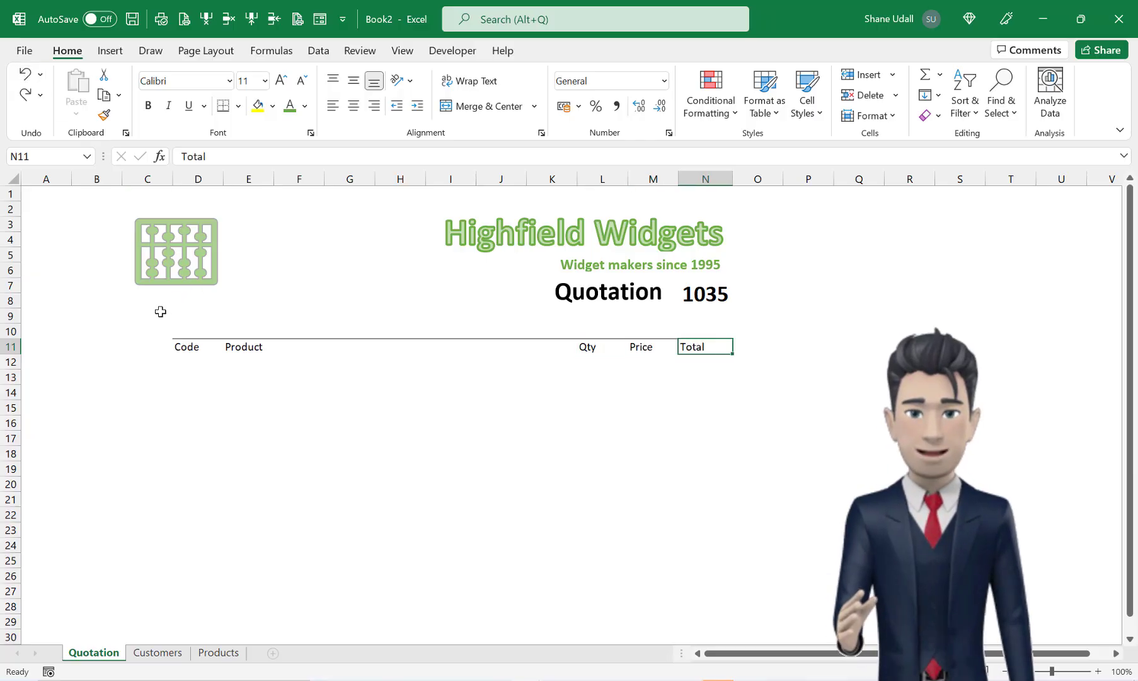
Enlarge the font of the headings in D11:N11 by two increments and make them bold.
{"action": "left_click", "coordinate": [187, 347]}
{"action": "left_click_drag", "start_coordinate": [251, 344], "coordinate": [719, 349]}
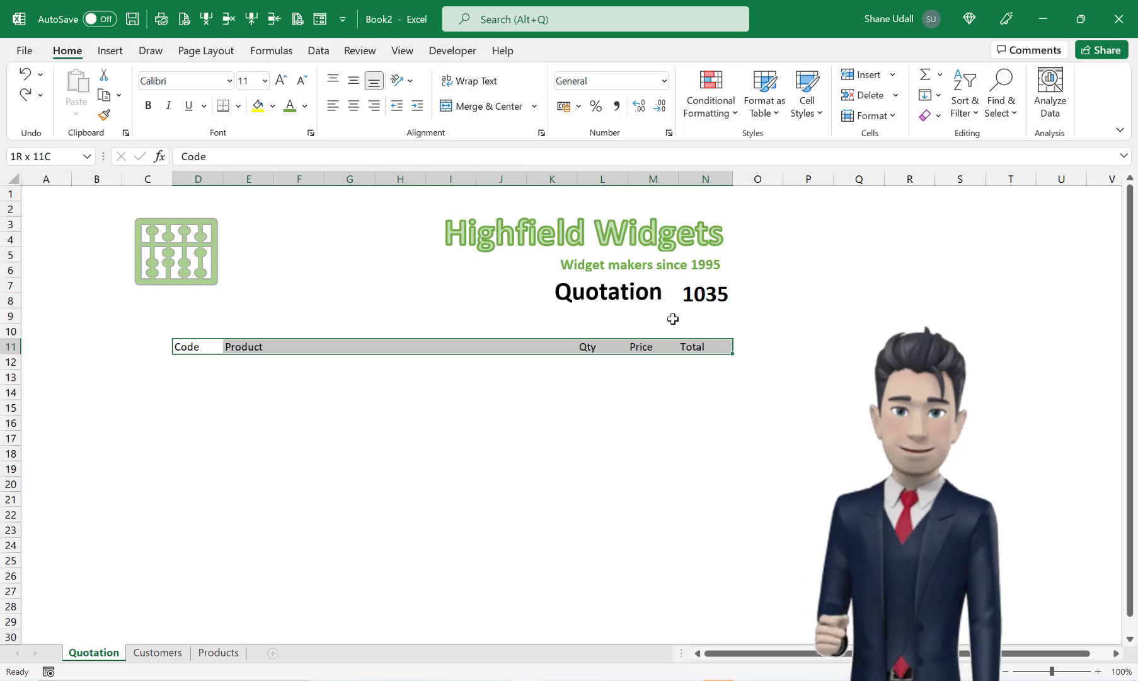
{"action": "left_click", "coordinate": [280, 81]}
{"action": "left_click", "coordinate": [280, 81]}
{"action": "left_click", "coordinate": [148, 105]}
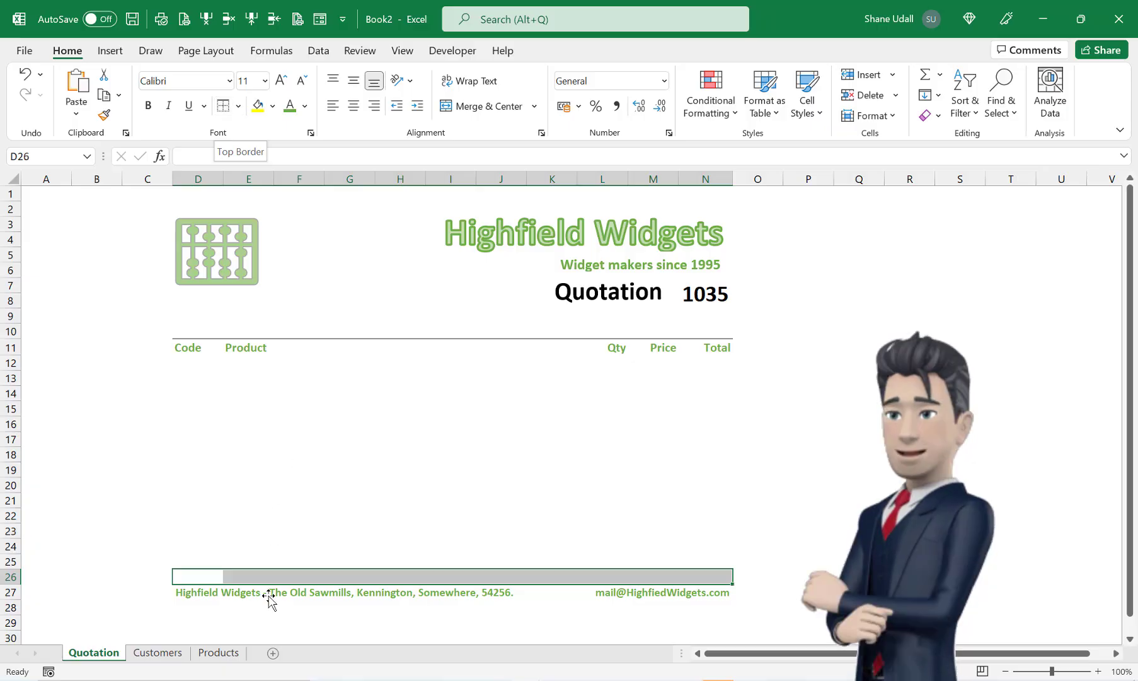
Look over the company footer in row 27 and the Customers and Products sheets.
{"action": "left_click", "coordinate": [181, 590]}
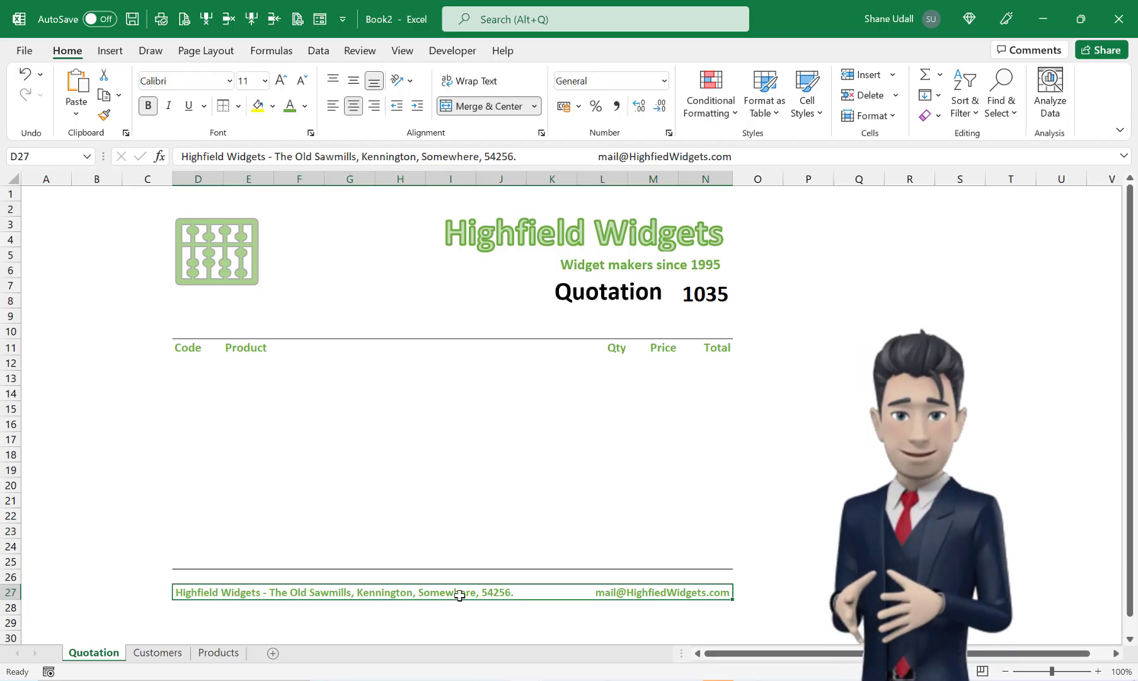
{"action": "left_click", "coordinate": [455, 534]}
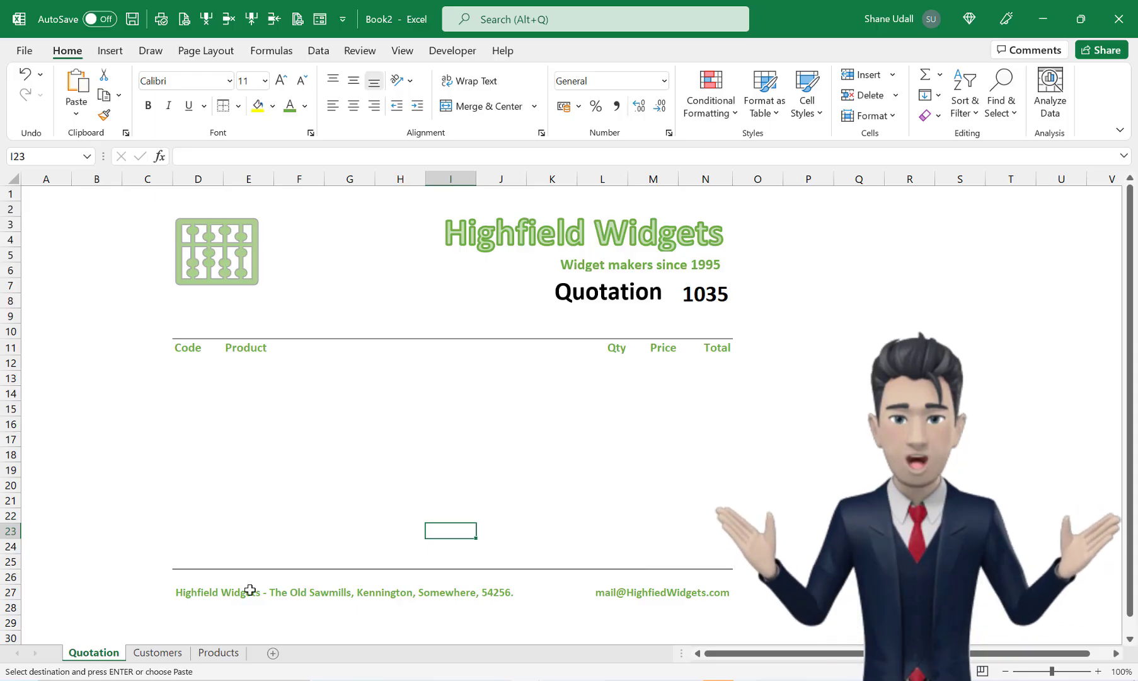
{"action": "left_click", "coordinate": [172, 657]}
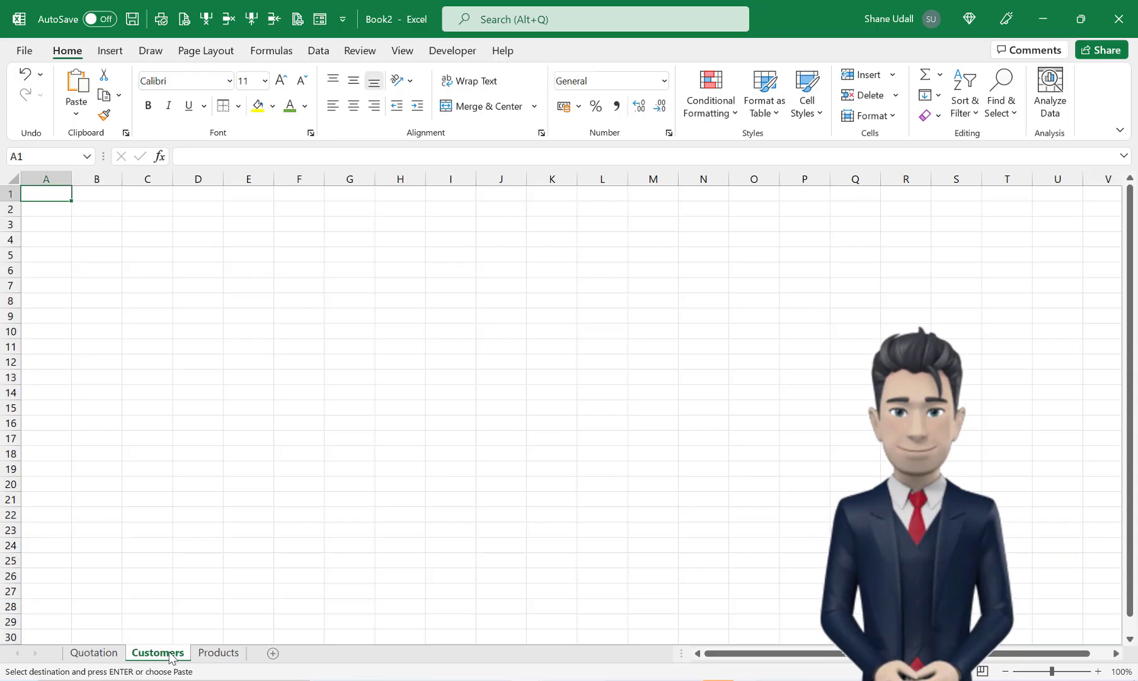
{"action": "left_click", "coordinate": [213, 655]}
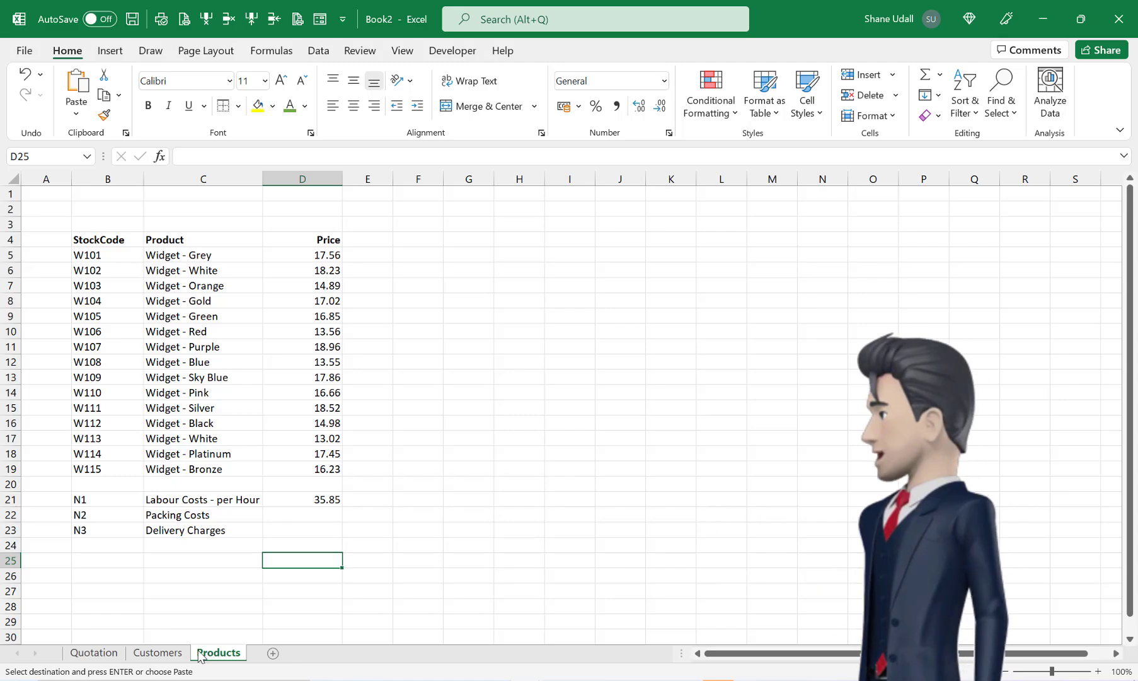
Convert the range C3:J25 on the Customers sheet into a table with headers.
{"action": "left_click", "coordinate": [172, 658]}
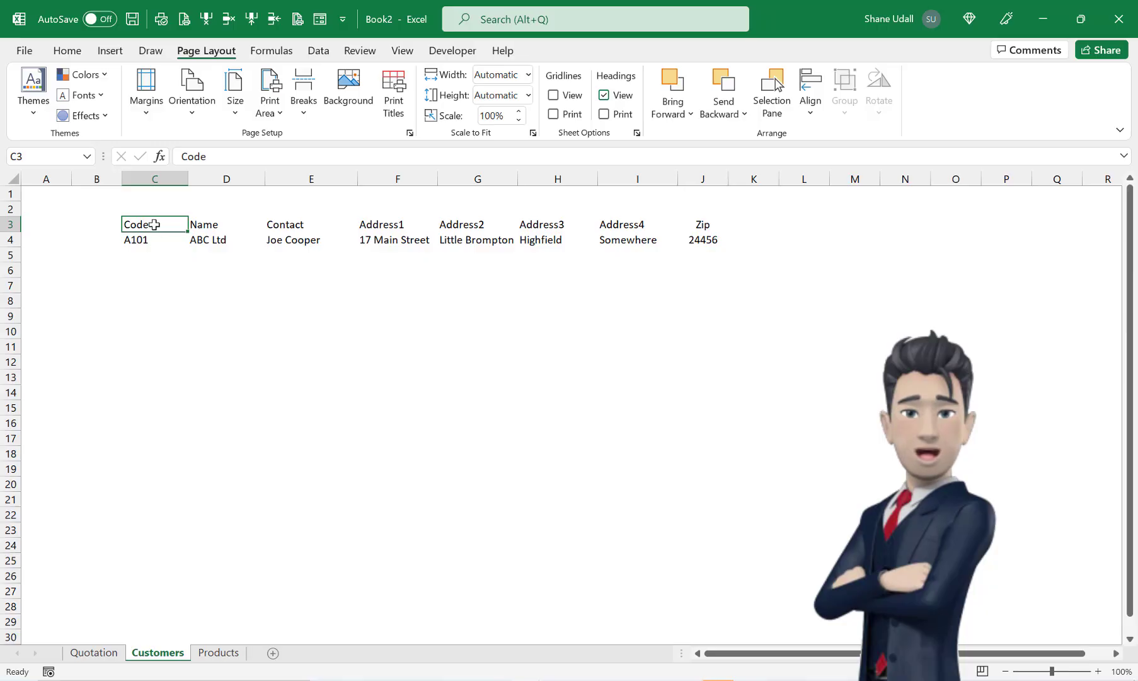
{"action": "left_click_drag", "start_coordinate": [197, 224], "coordinate": [683, 227]}
{"action": "left_click", "coordinate": [134, 224]}
{"action": "left_click_drag", "start_coordinate": [134, 239], "coordinate": [724, 239]}
{"action": "left_click_drag", "start_coordinate": [142, 224], "coordinate": [724, 555]}
{"action": "left_click", "coordinate": [101, 54]}
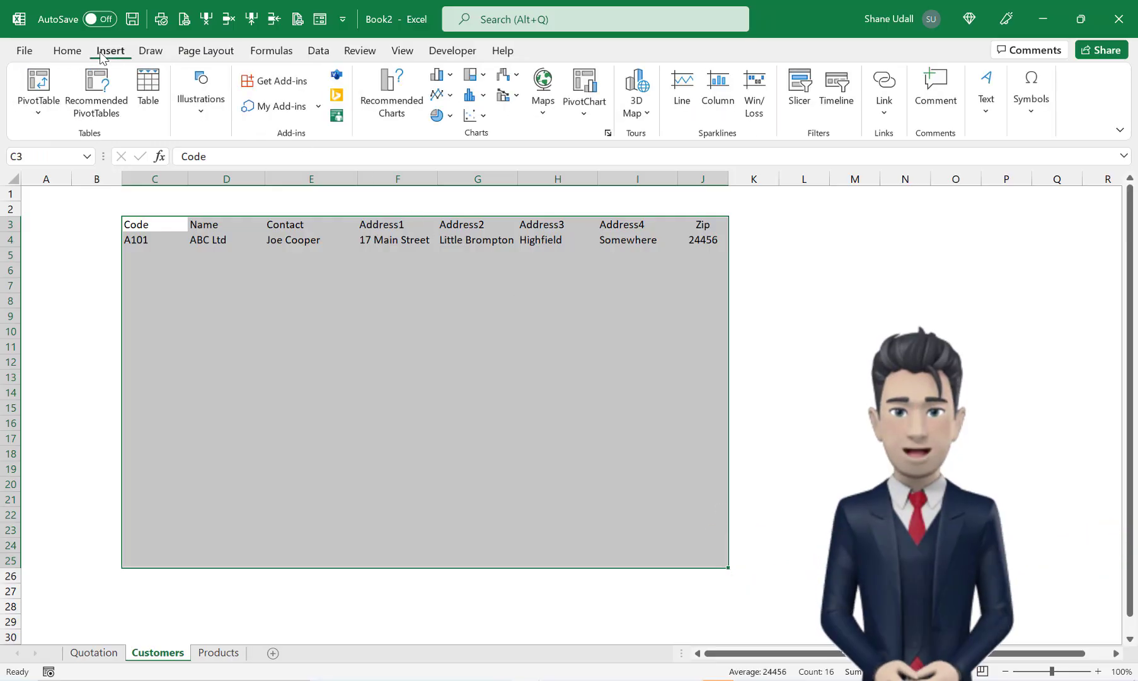
{"action": "left_click", "coordinate": [149, 89]}
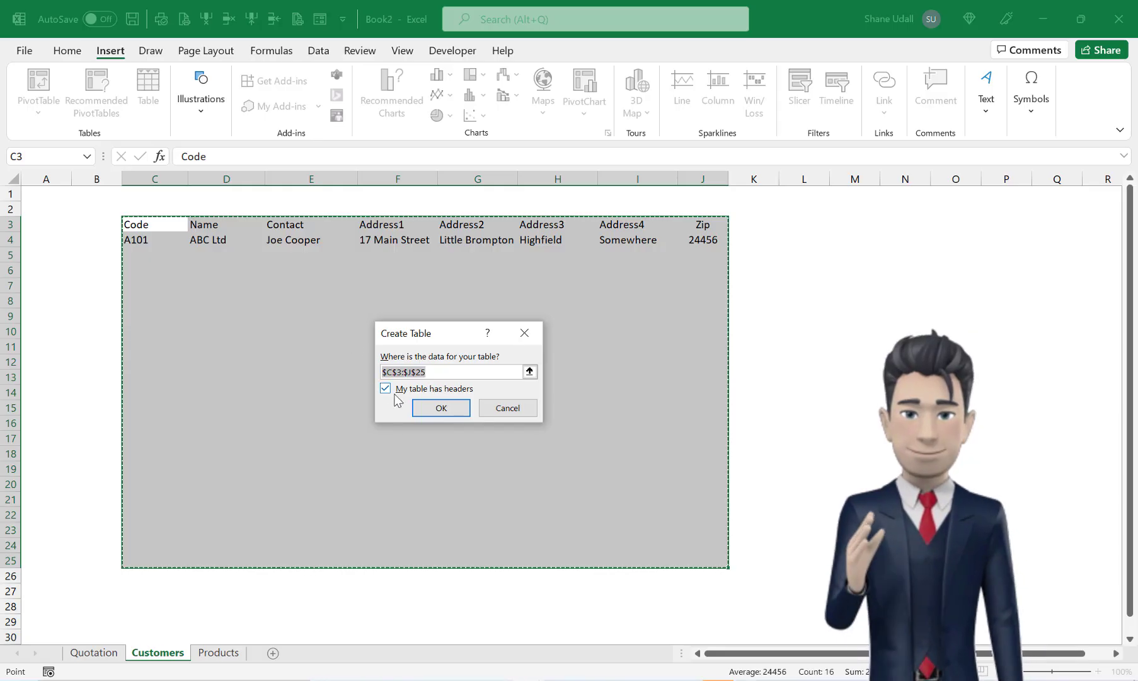
{"action": "left_click", "coordinate": [434, 407]}
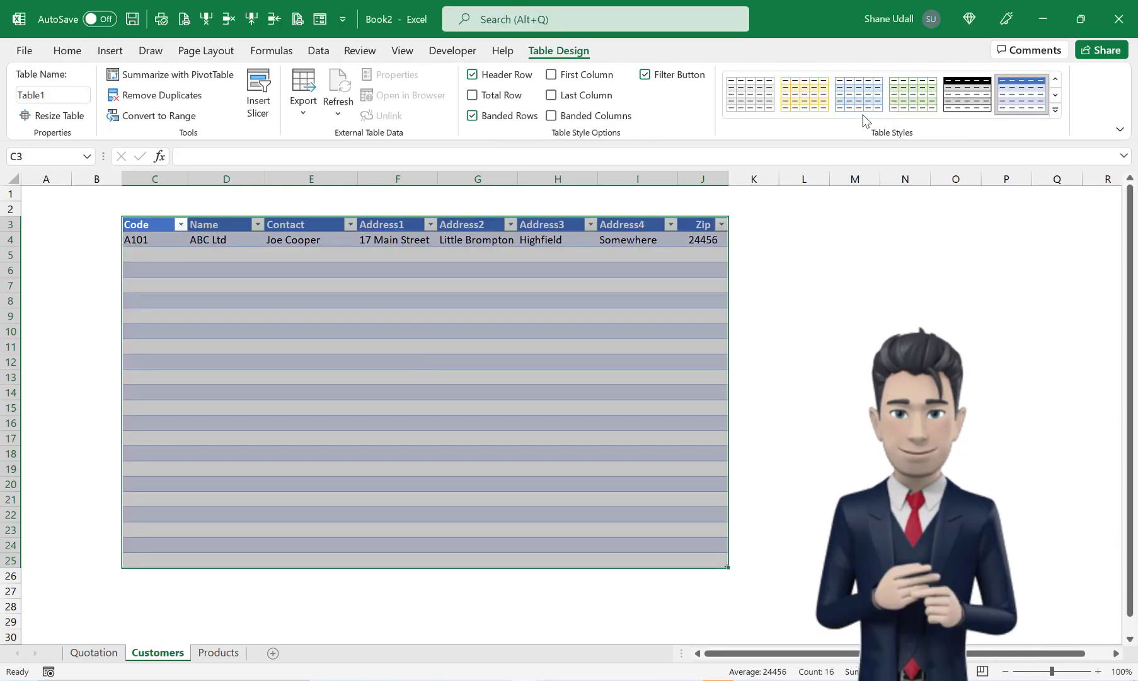
Apply a green banded-row style to the customer table and paste three more customer records starting at C5.
{"action": "left_click", "coordinate": [1056, 96]}
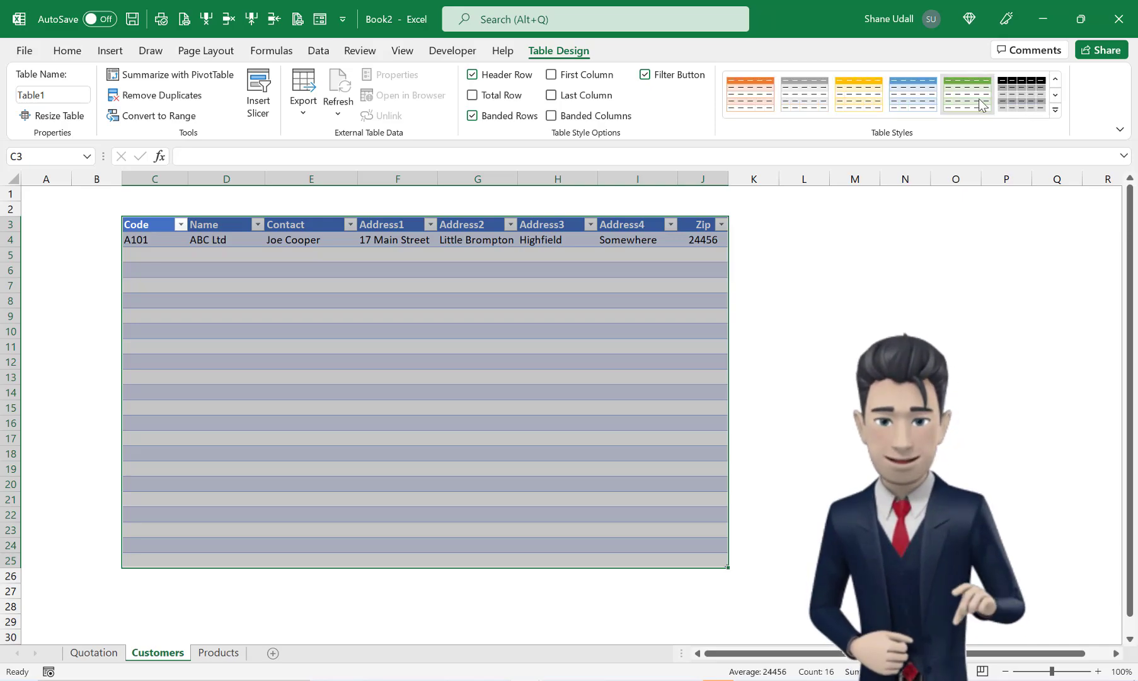
{"action": "left_click", "coordinate": [160, 255]}
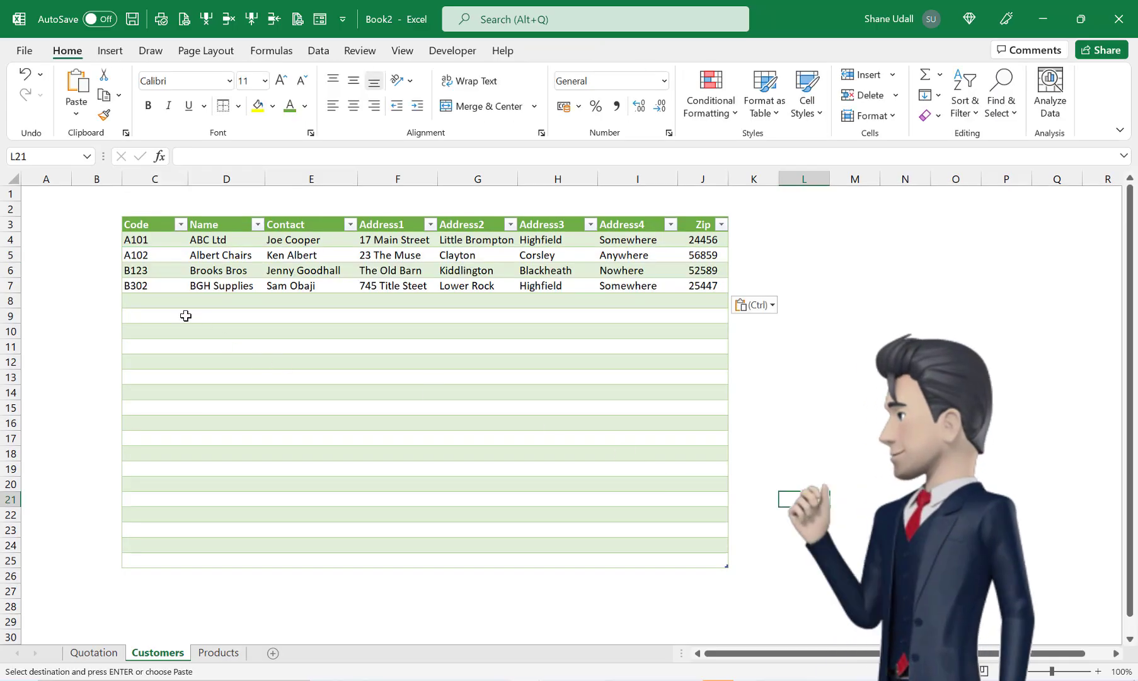
{"action": "left_click", "coordinate": [160, 300]}
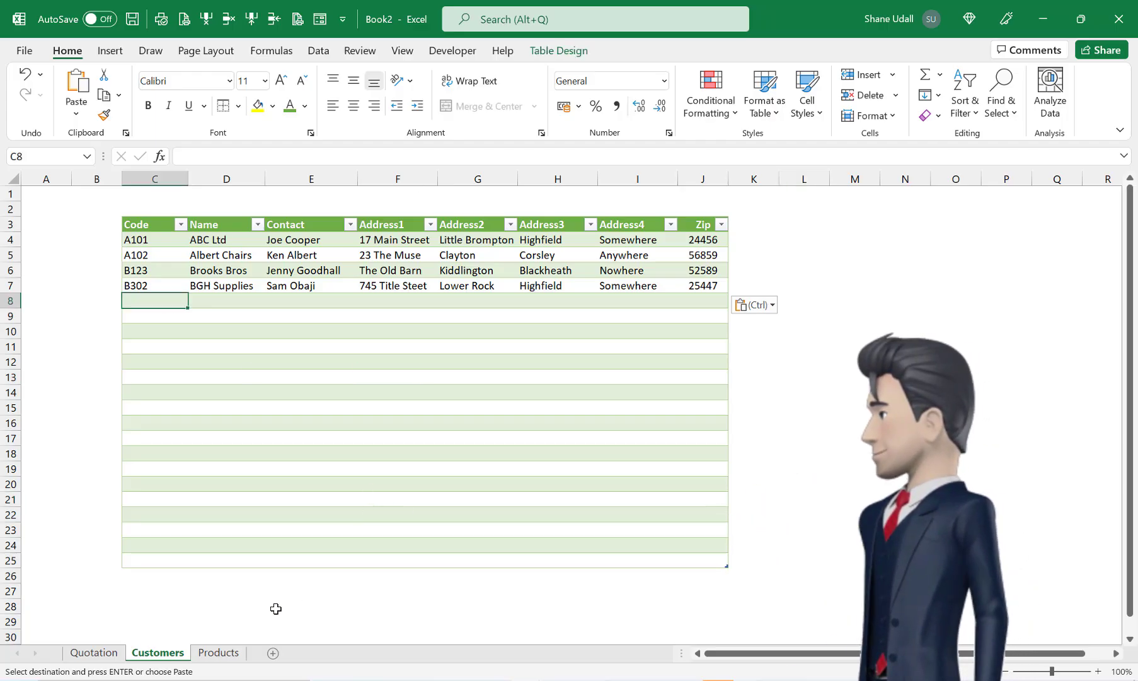
Enter the product code W101 in D12 of the Quotation sheet and select the Product cell E12.
{"action": "left_click", "coordinate": [119, 653]}
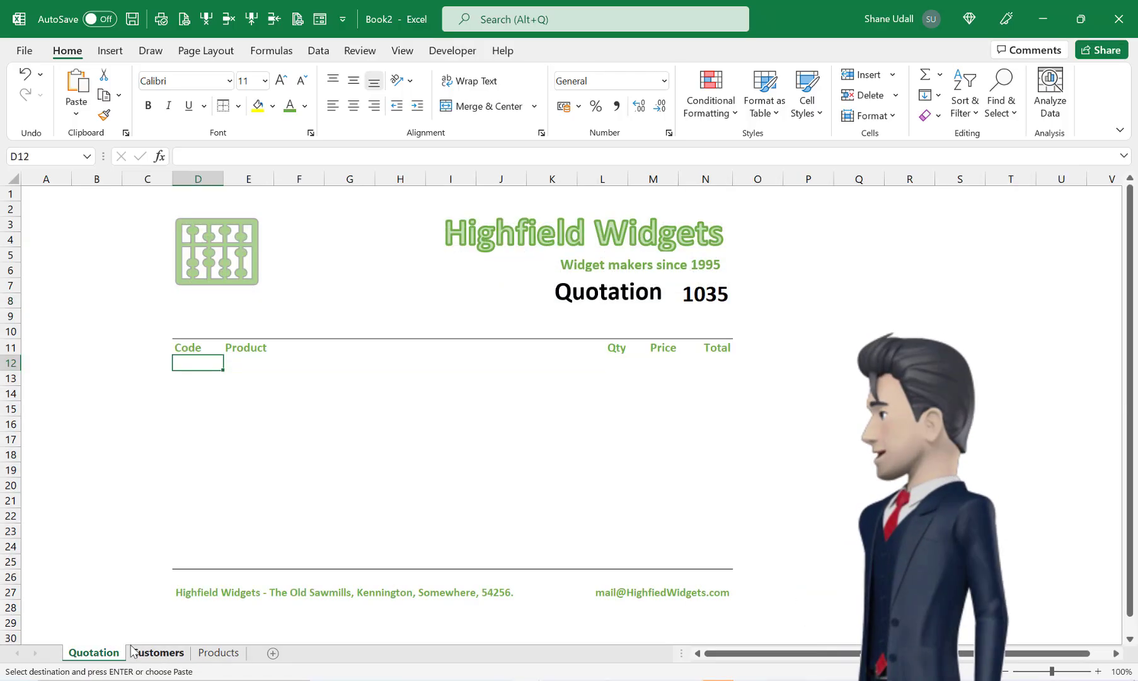
{"action": "type", "text": "W"}
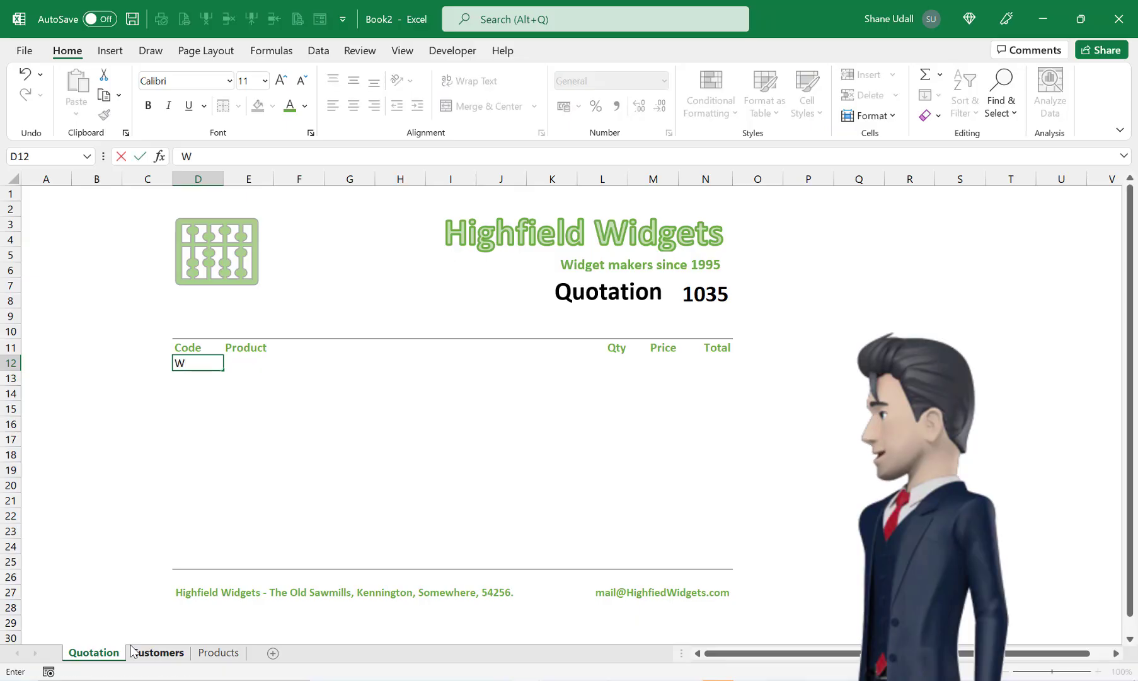
{"action": "type", "text": "101"}
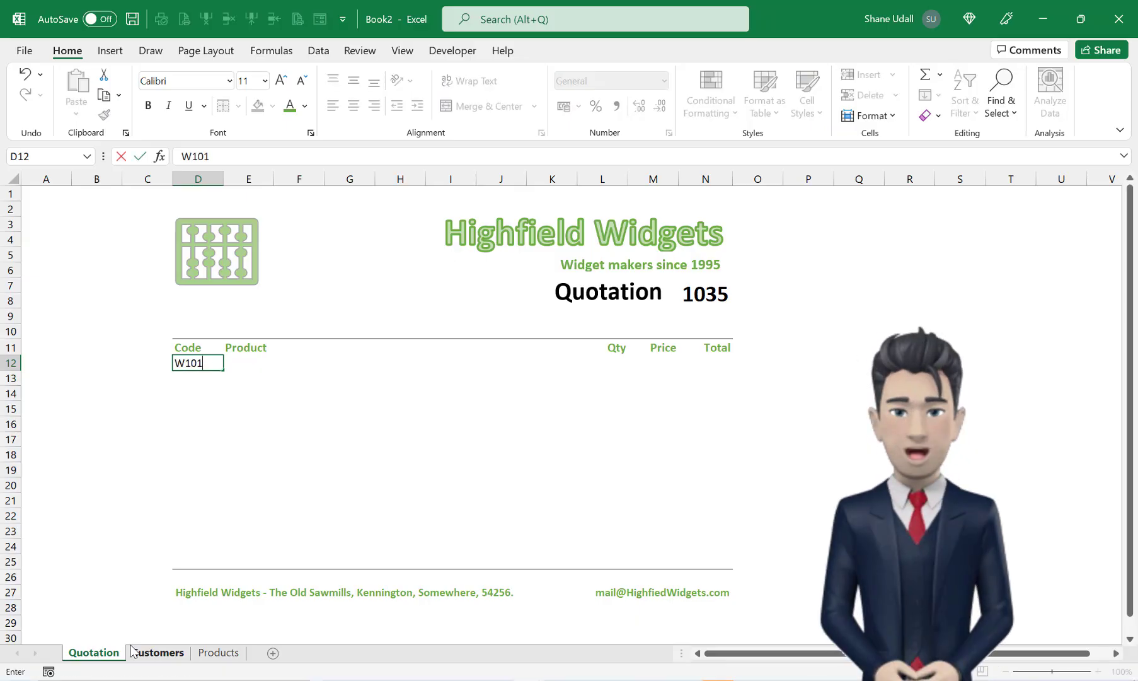
{"action": "key", "text": "Tab"}
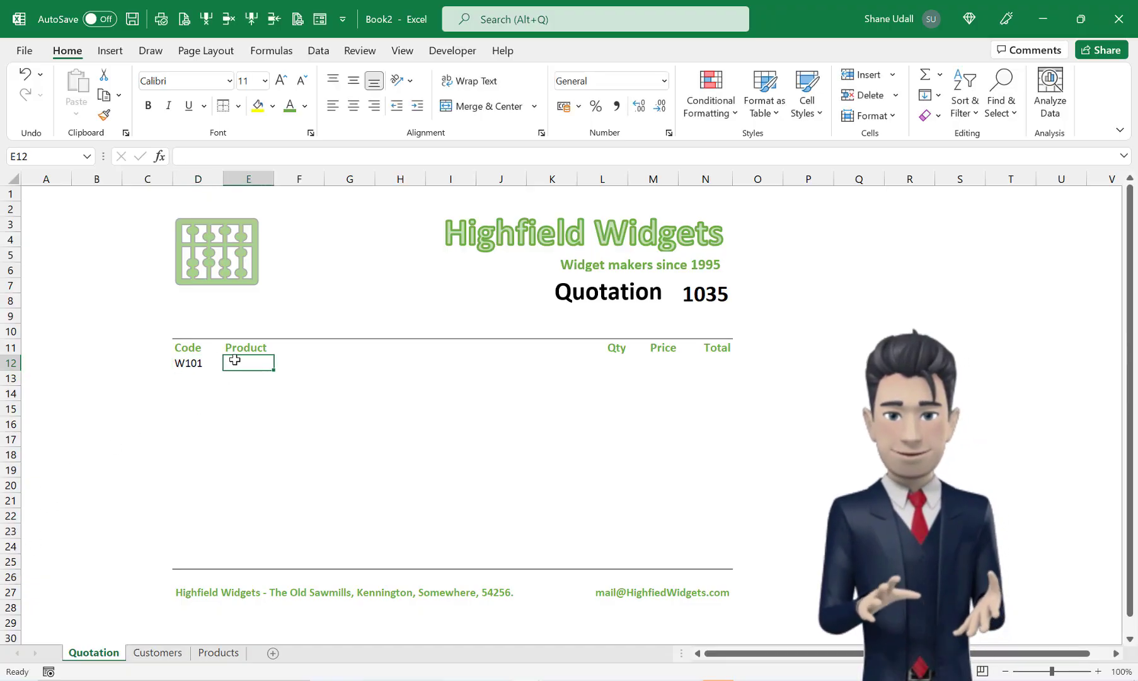
{"action": "left_click", "coordinate": [662, 357]}
{"action": "left_click", "coordinate": [243, 361]}
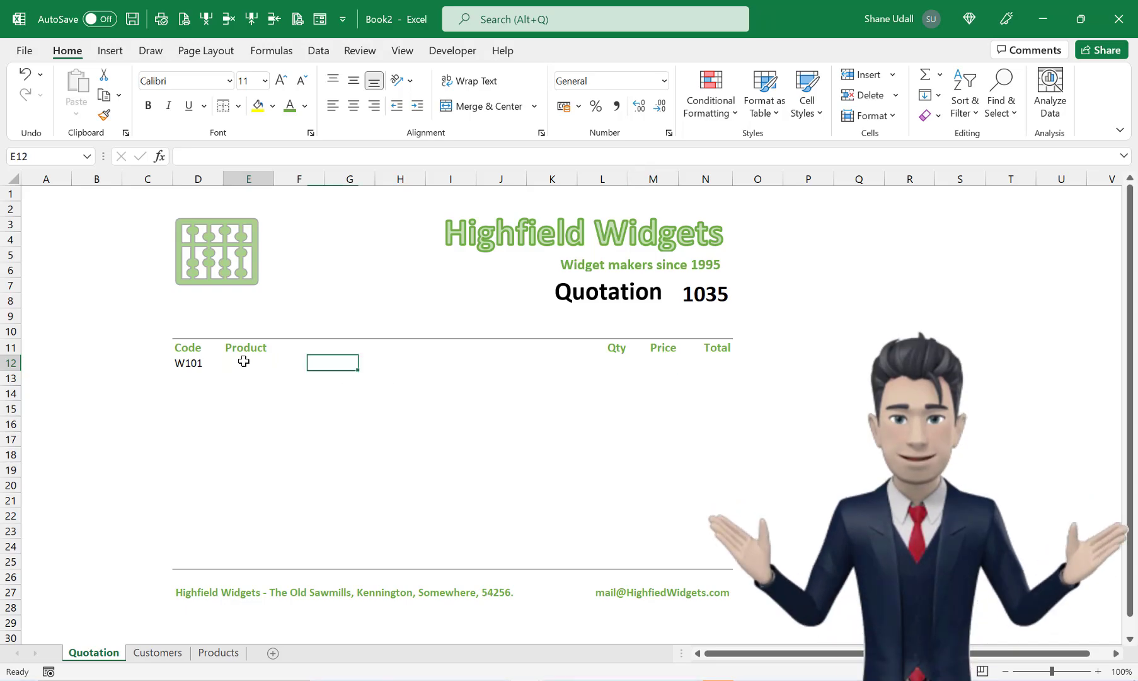
Review the Price and Code cells in row 12 of the quotation and the column headings on the Products sheet.
{"action": "left_click", "coordinate": [668, 364]}
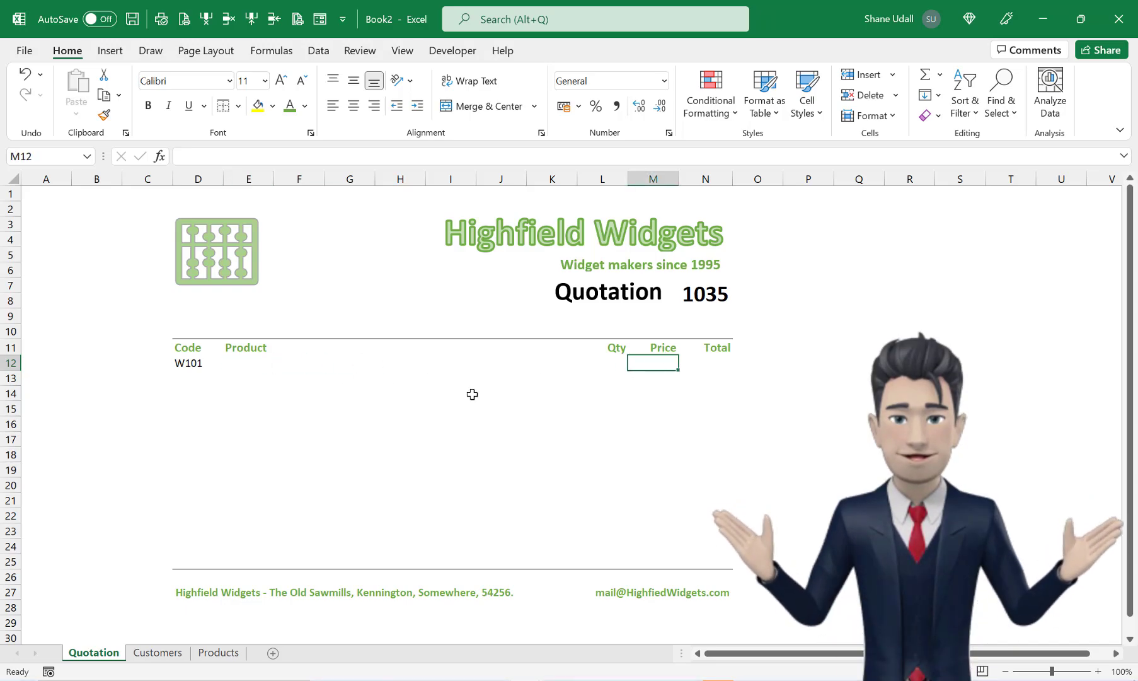
{"action": "left_click", "coordinate": [185, 364]}
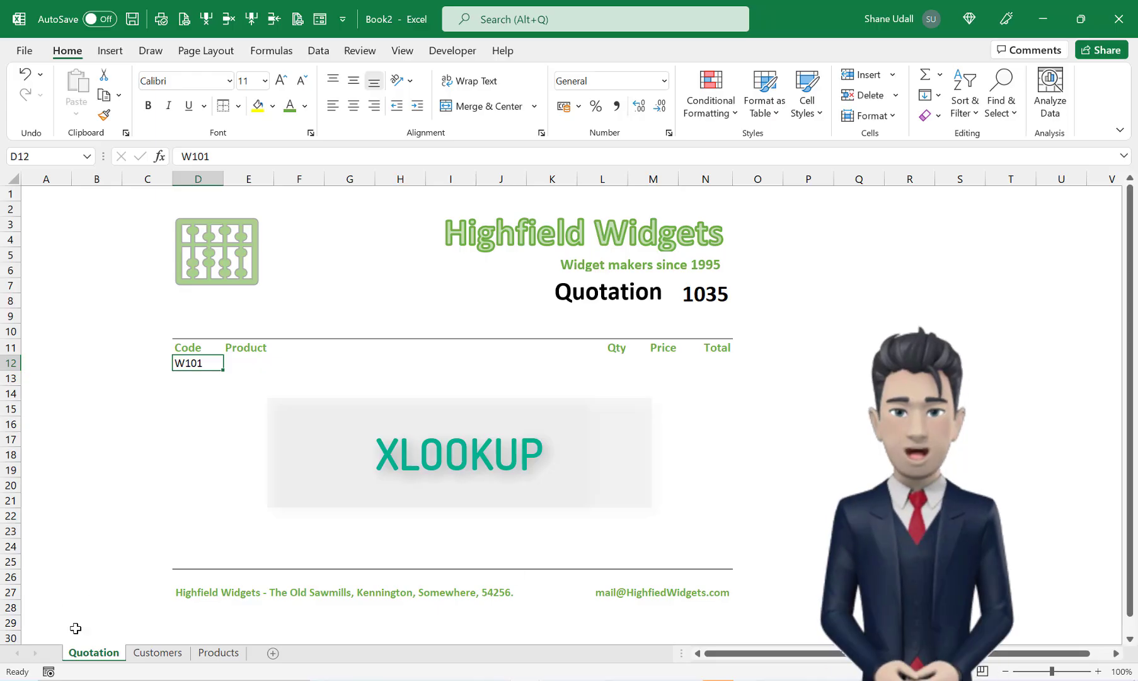
{"action": "left_click", "coordinate": [222, 653]}
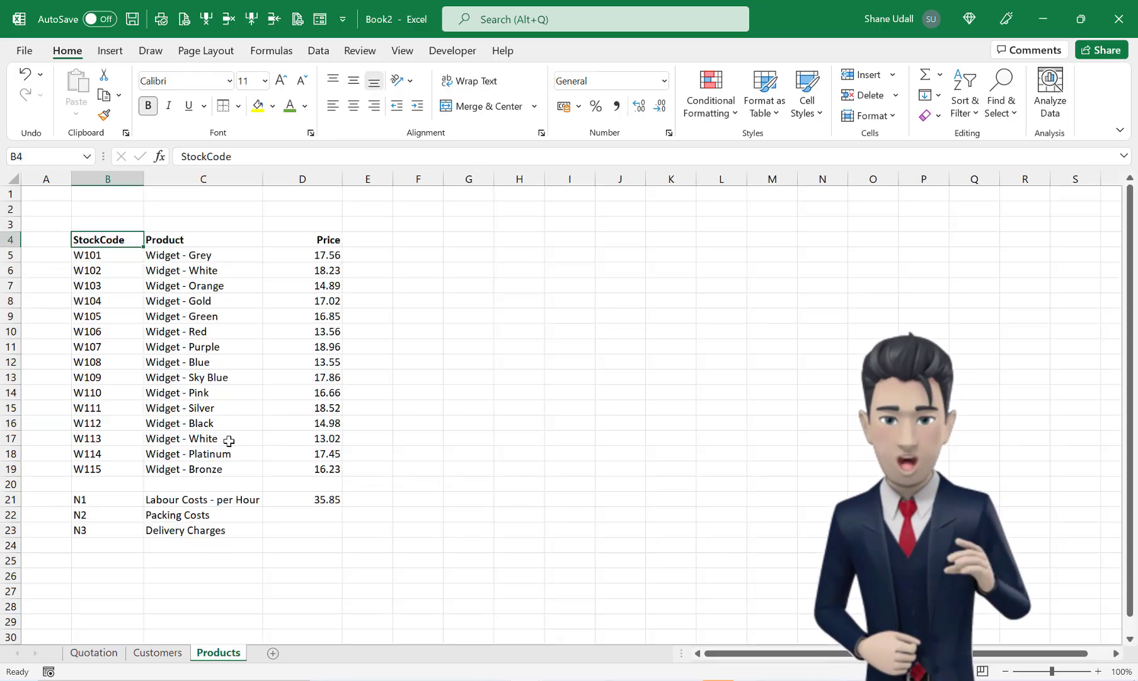
{"action": "left_click", "coordinate": [166, 237]}
{"action": "left_click", "coordinate": [326, 240]}
{"action": "left_click", "coordinate": [89, 240]}
{"action": "left_click", "coordinate": [231, 242]}
{"action": "left_click", "coordinate": [294, 238]}
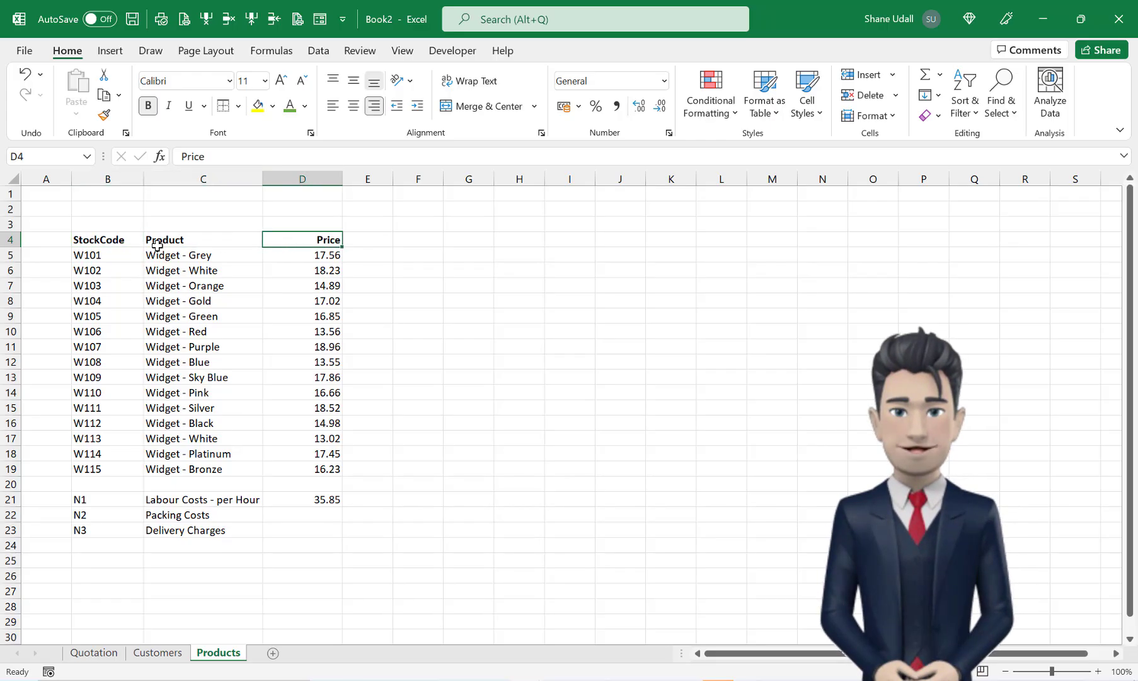
Create named ranges from the product list B4:D23 on the Products sheet, using only the top row as names.
{"action": "left_click_drag", "start_coordinate": [89, 240], "coordinate": [289, 530]}
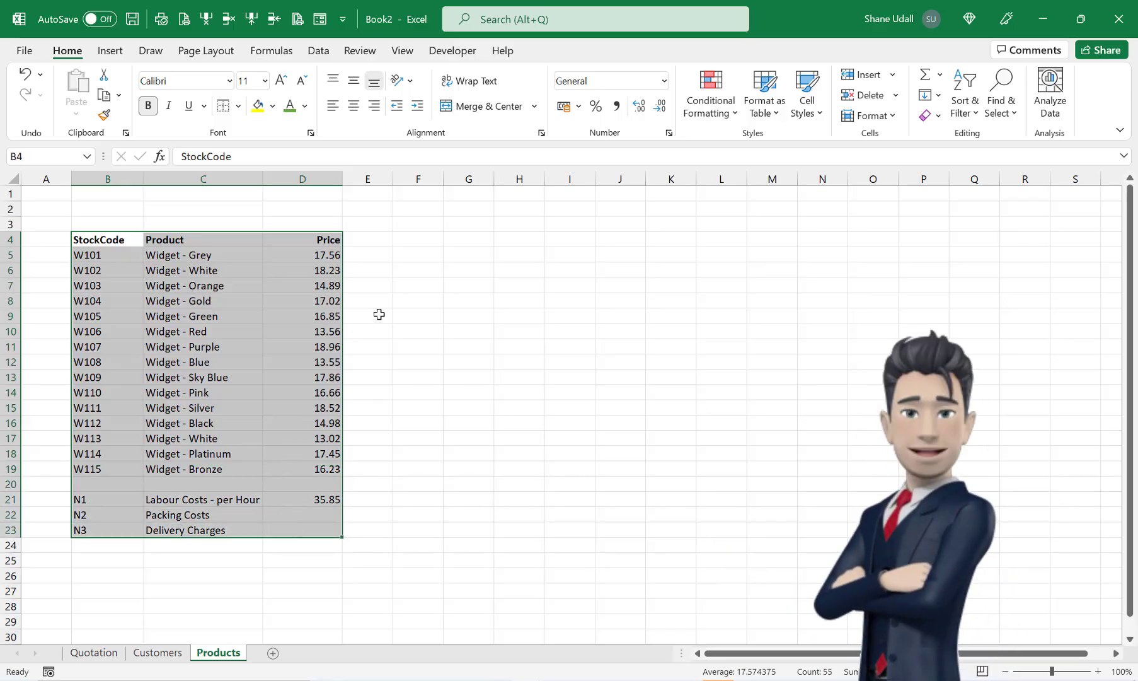
{"action": "left_click", "coordinate": [272, 51]}
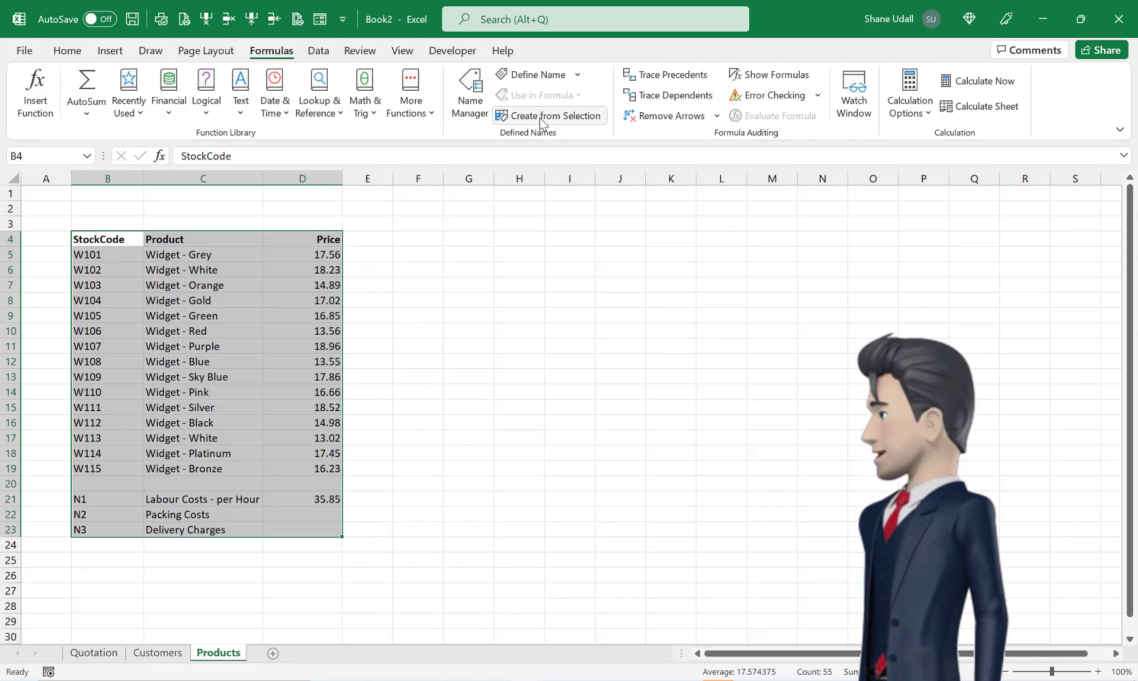
{"action": "left_click", "coordinate": [541, 120]}
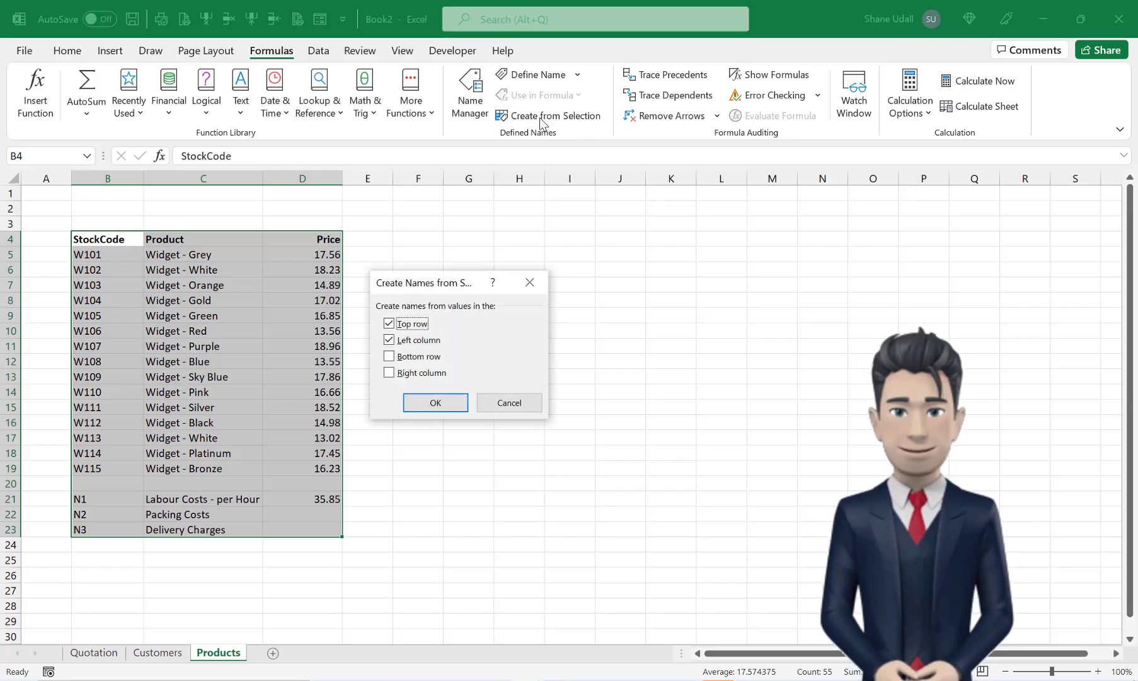
{"action": "left_click", "coordinate": [417, 340]}
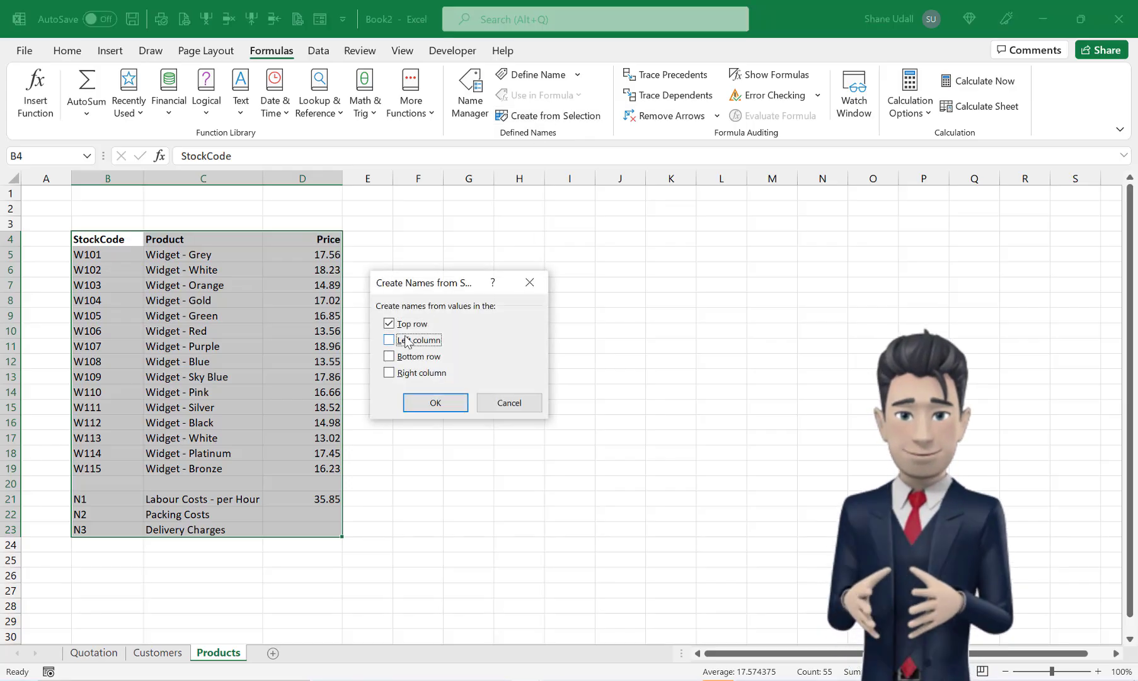
{"action": "left_click", "coordinate": [437, 403]}
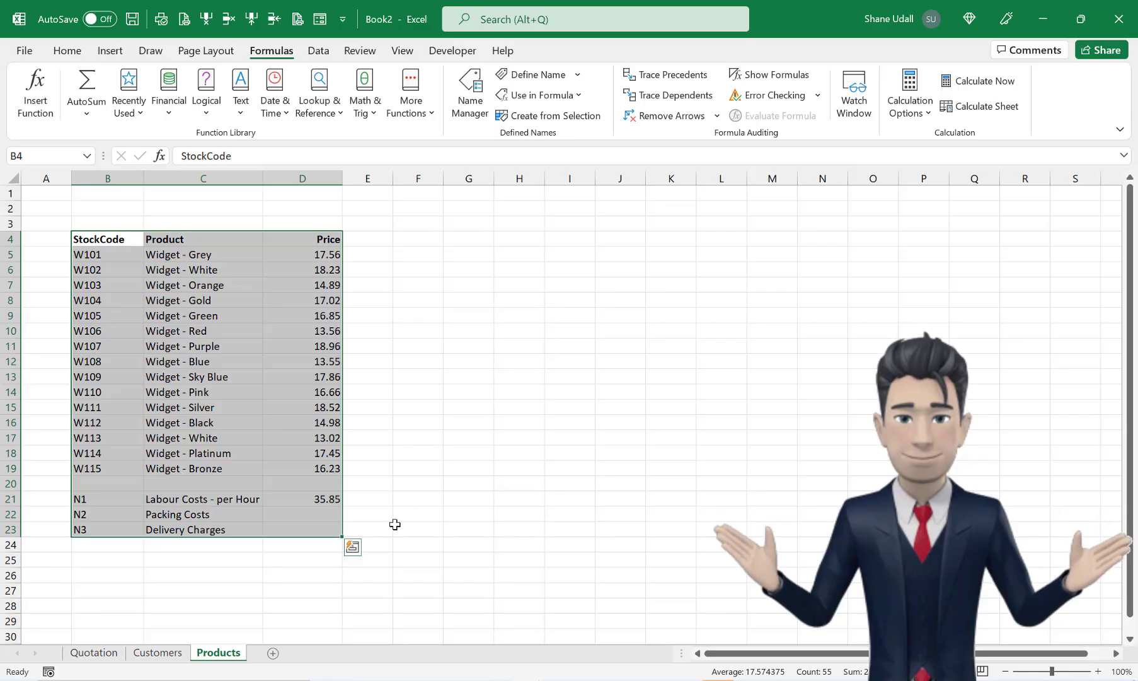
Enter the formula =XLOOKUP(D12,StockCode,Product) in the Product cell E12 of the Quotation sheet.
{"action": "left_click", "coordinate": [110, 656]}
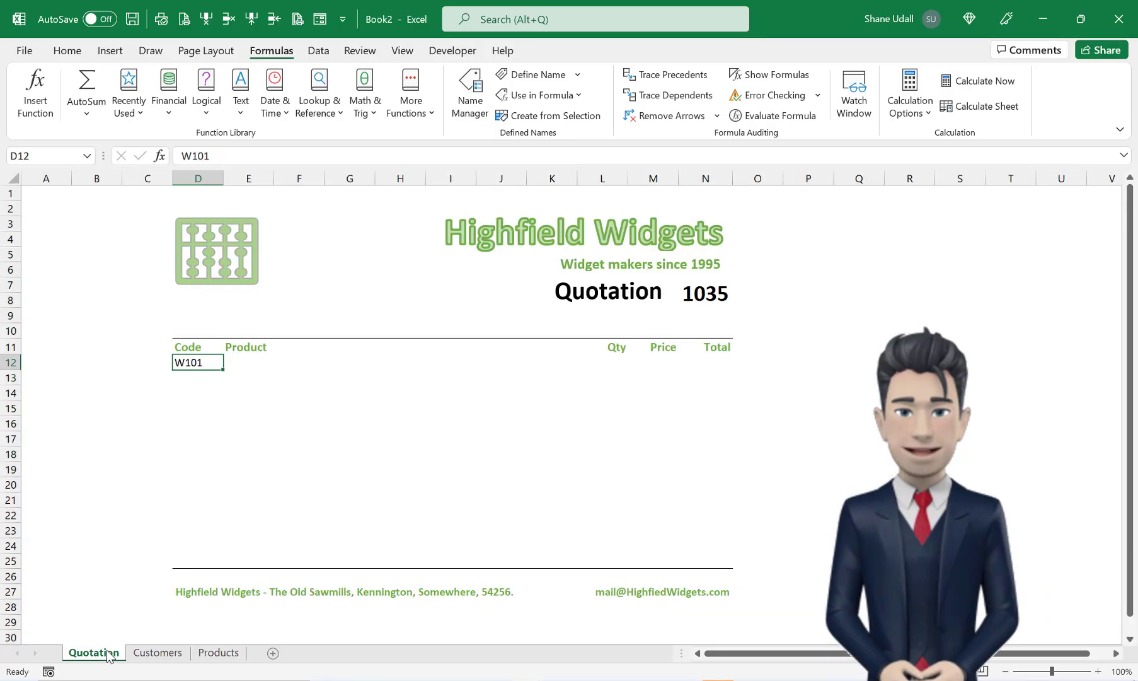
{"action": "left_click", "coordinate": [243, 361]}
{"action": "left_click", "coordinate": [193, 160]}
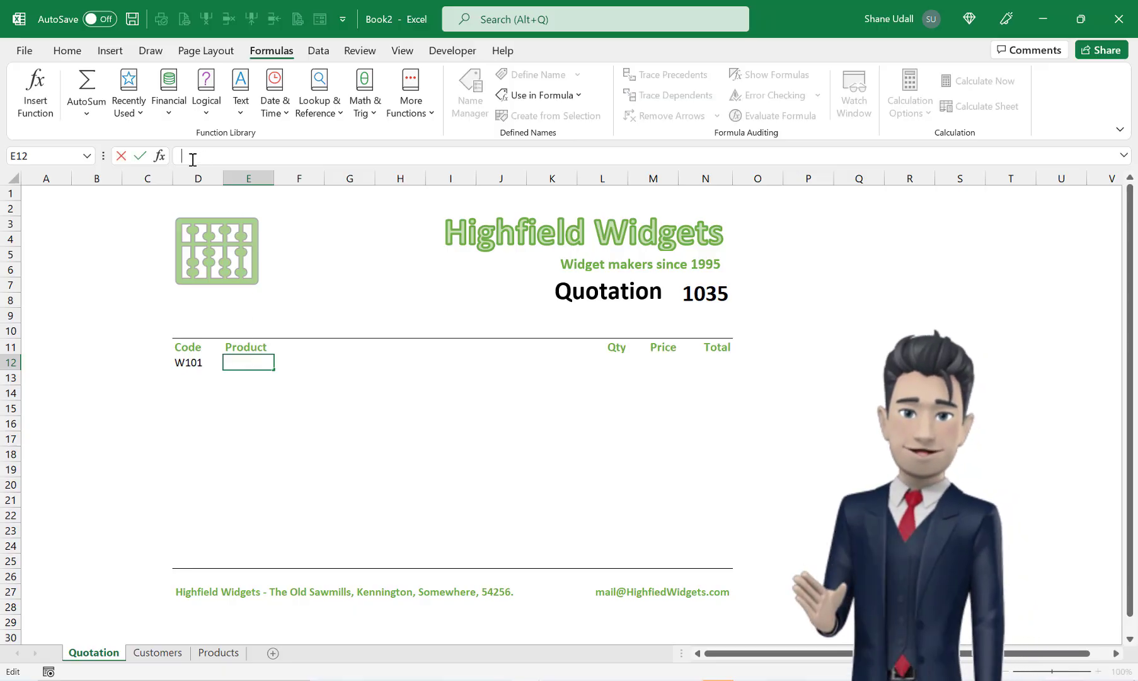
{"action": "type", "text": "=X"}
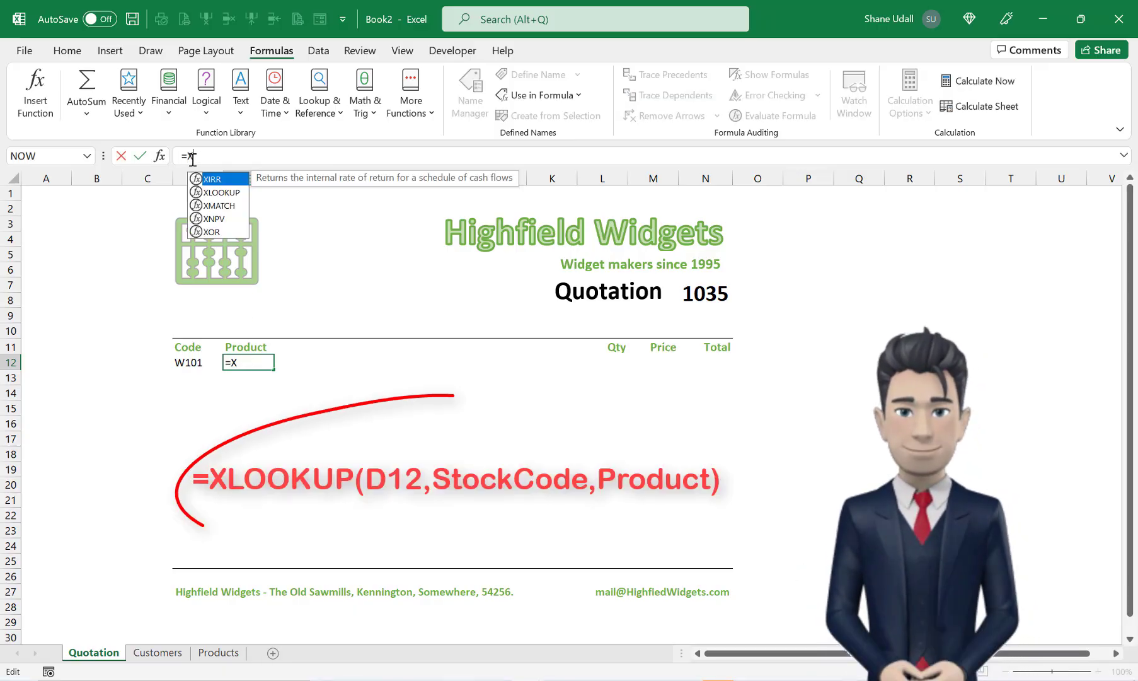
{"action": "type", "text": "LOOKUP("}
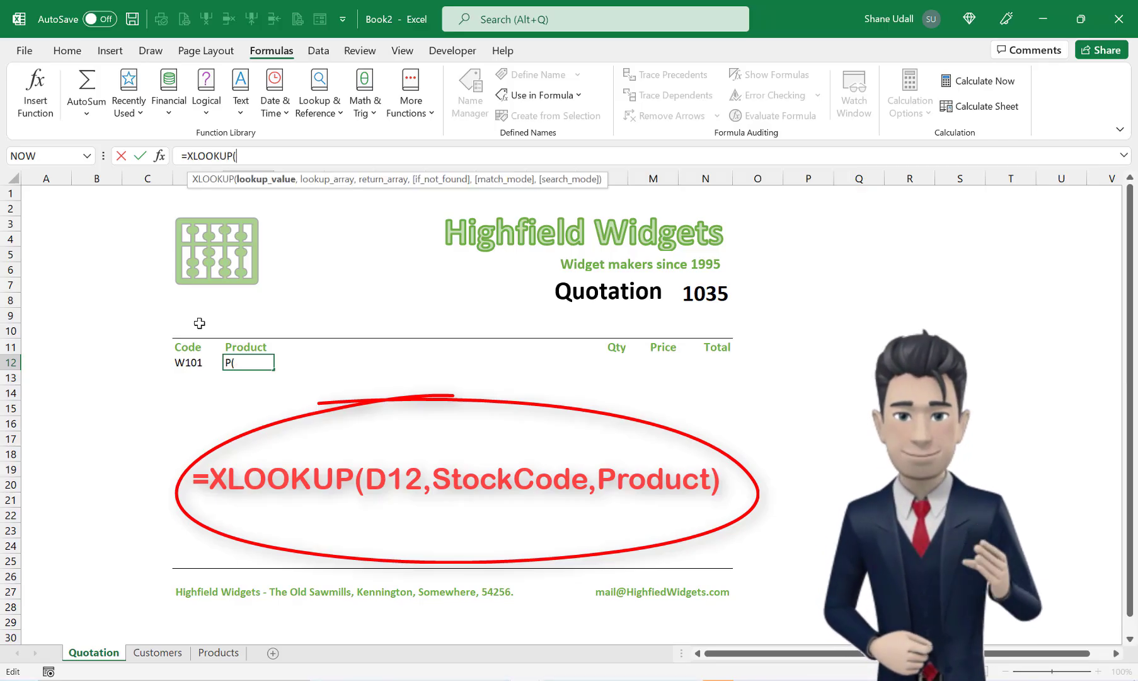
{"action": "left_click", "coordinate": [190, 361]}
{"action": "type", "text": ","}
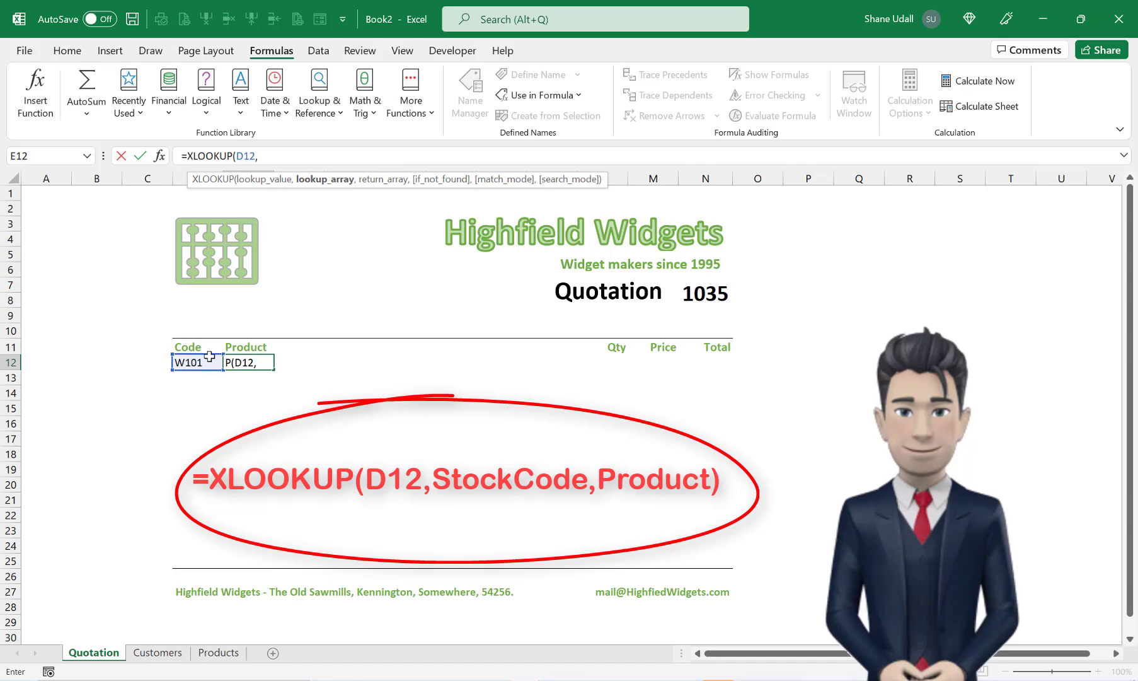
{"action": "type", "text": "StockCo"}
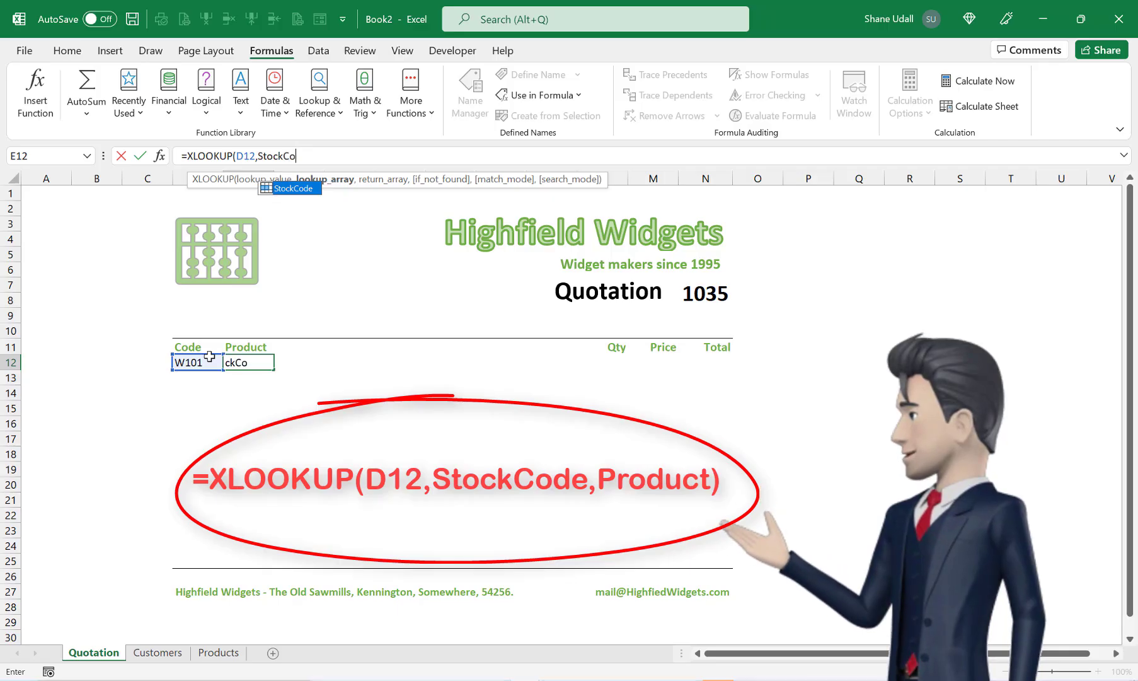
{"action": "type", "text": "de,P"}
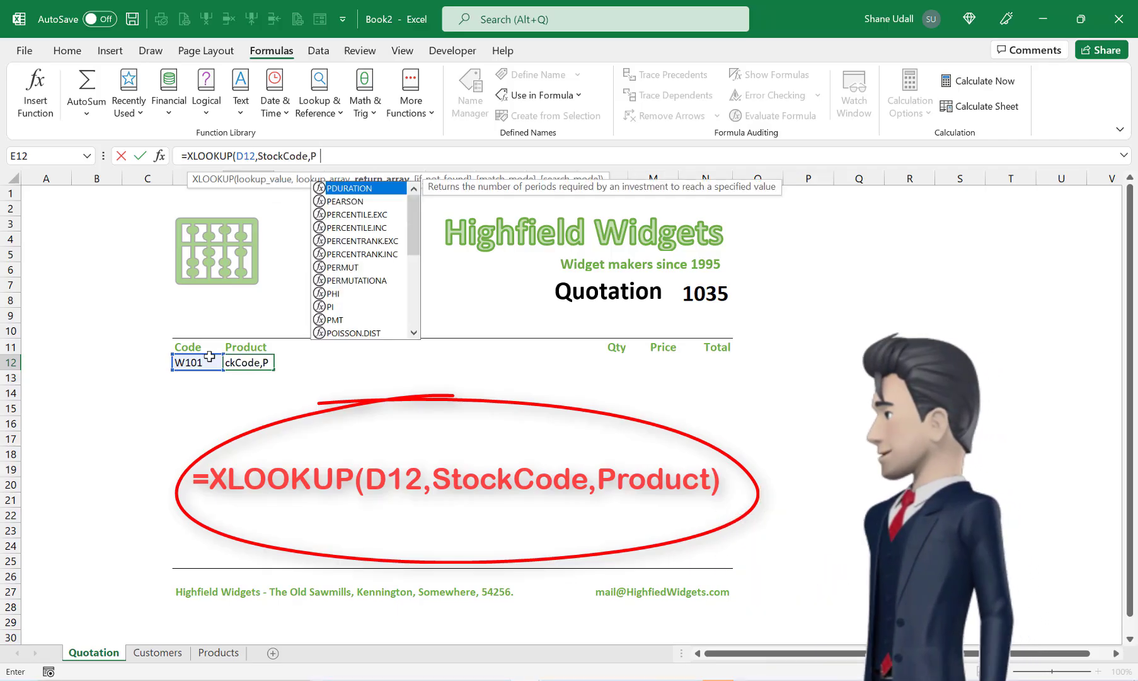
{"action": "type", "text": "roduct"}
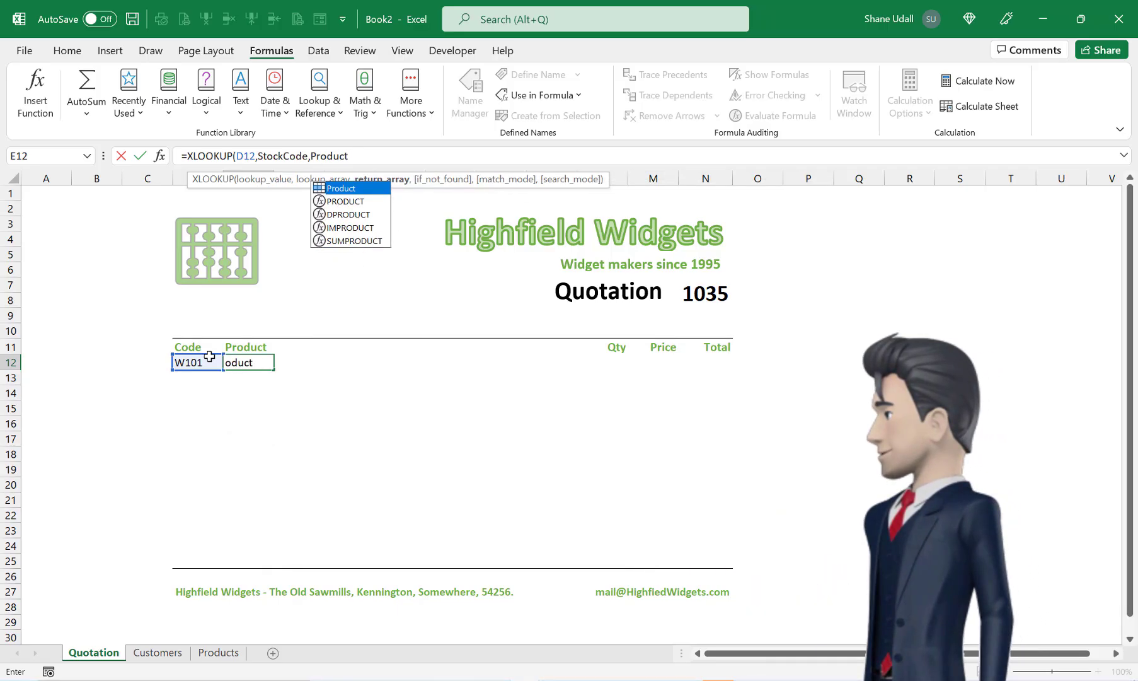
{"action": "type", "text": ")"}
{"action": "key", "text": "Return"}
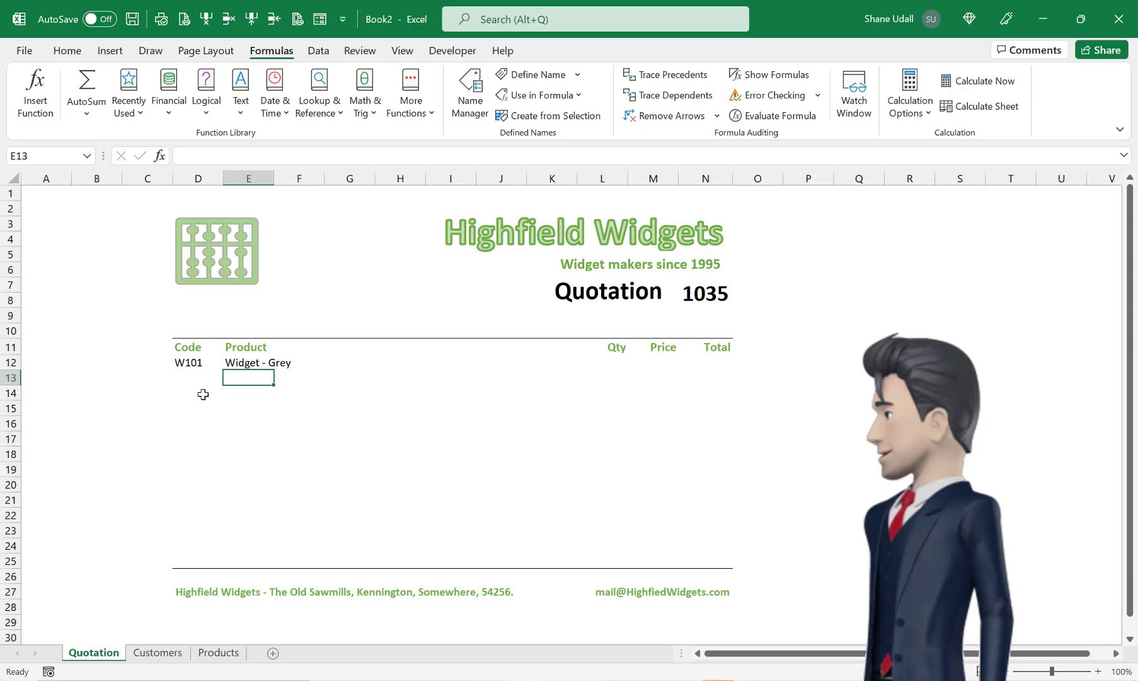
Enter a quantity of 5 in the Qty cell L12 of the quotation line.
{"action": "key", "text": "Up"}
{"action": "key", "text": "Right"}
{"action": "key", "text": "Right"}
{"action": "key", "text": "Right"}
{"action": "key", "text": "Right"}
{"action": "key", "text": "Right"}
{"action": "key", "text": "Right"}
{"action": "key", "text": "Right"}
{"action": "key", "text": "Right"}
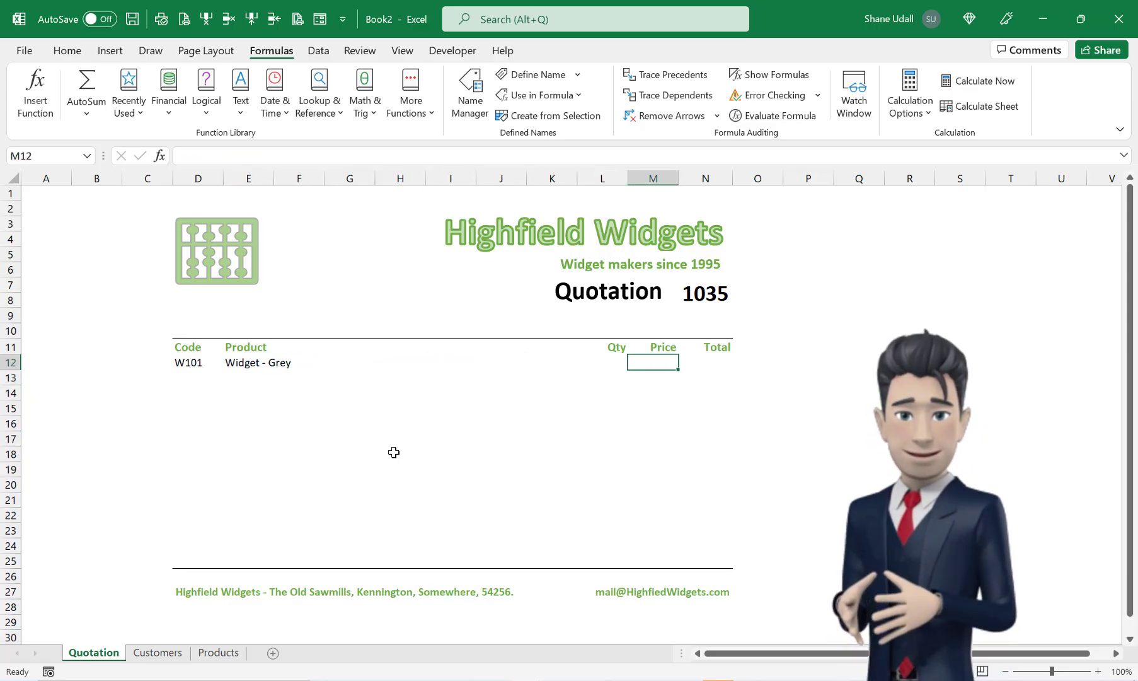
{"action": "key", "text": "Left"}
{"action": "type", "text": "5"}
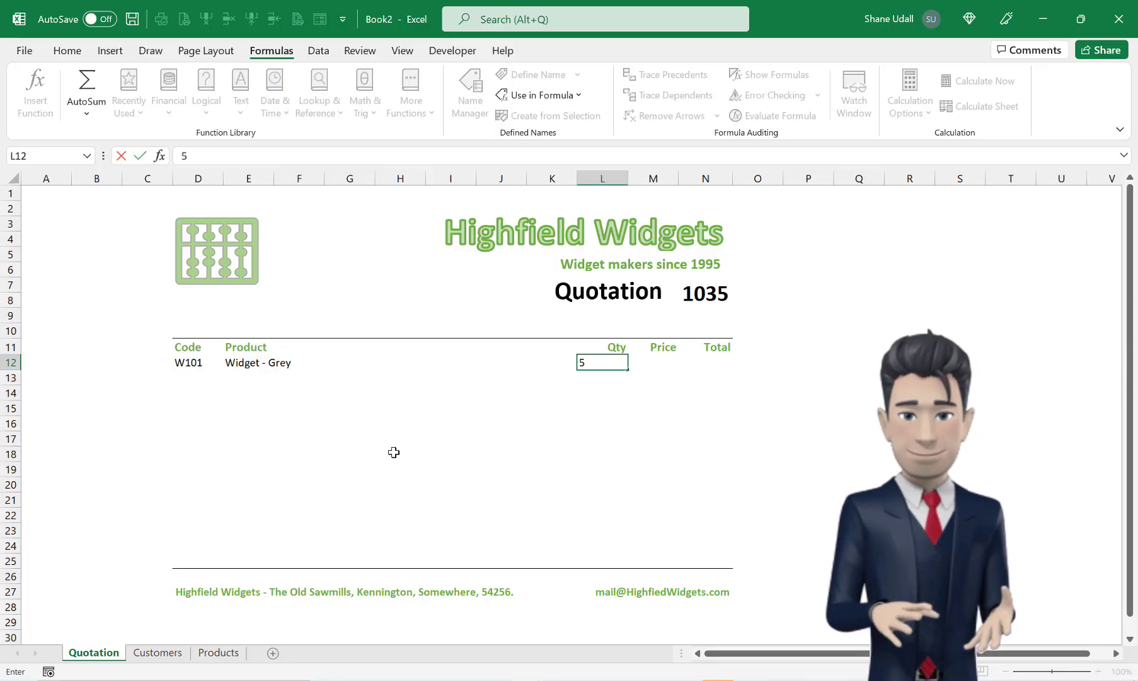
{"action": "key", "text": "Tab"}
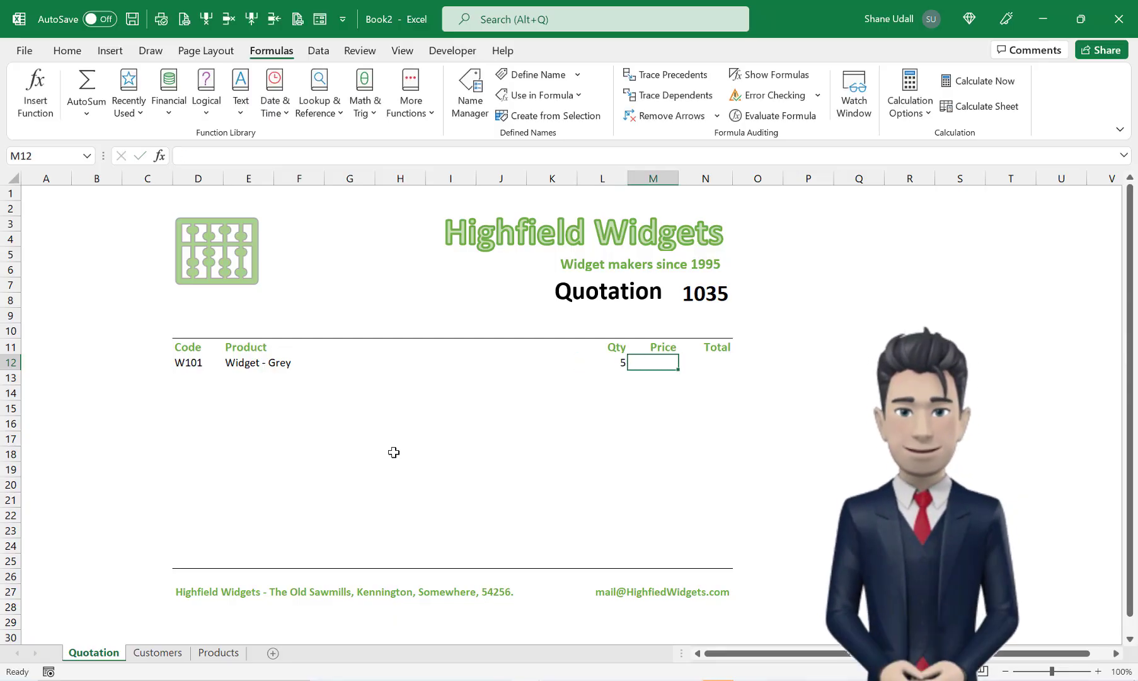
Enter the formula =XLOOKUP(D12,StockCode,Price) in the Price cell M12 and select the Total cell N12.
{"action": "type", "text": "="}
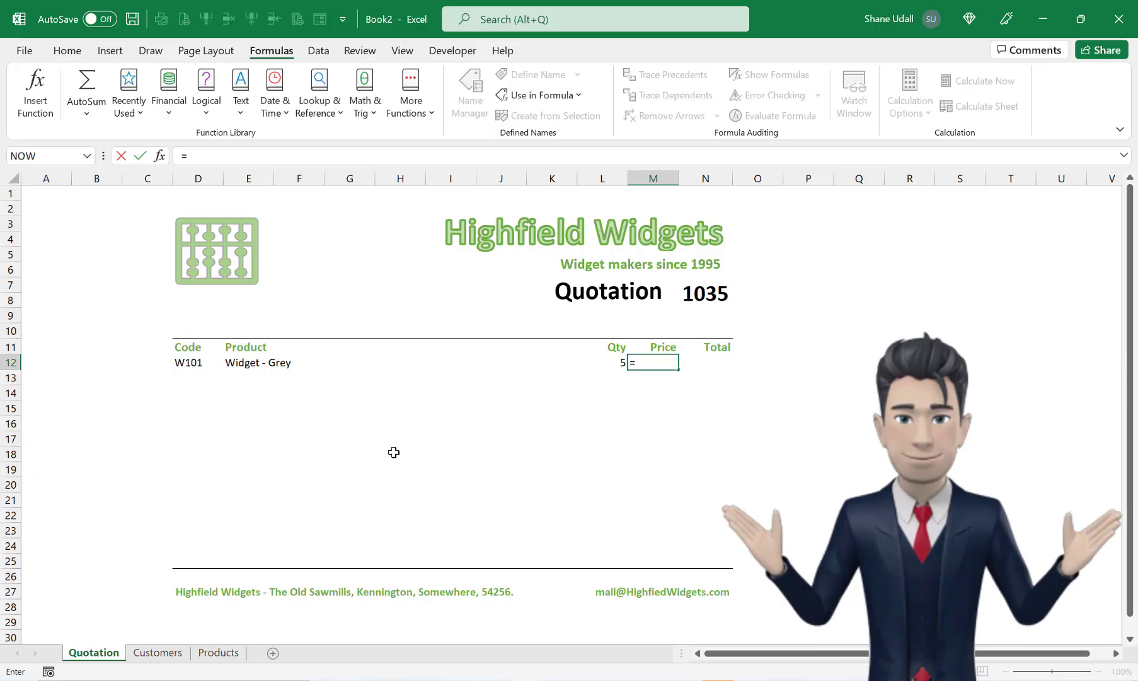
{"action": "type", "text": "XLOO"}
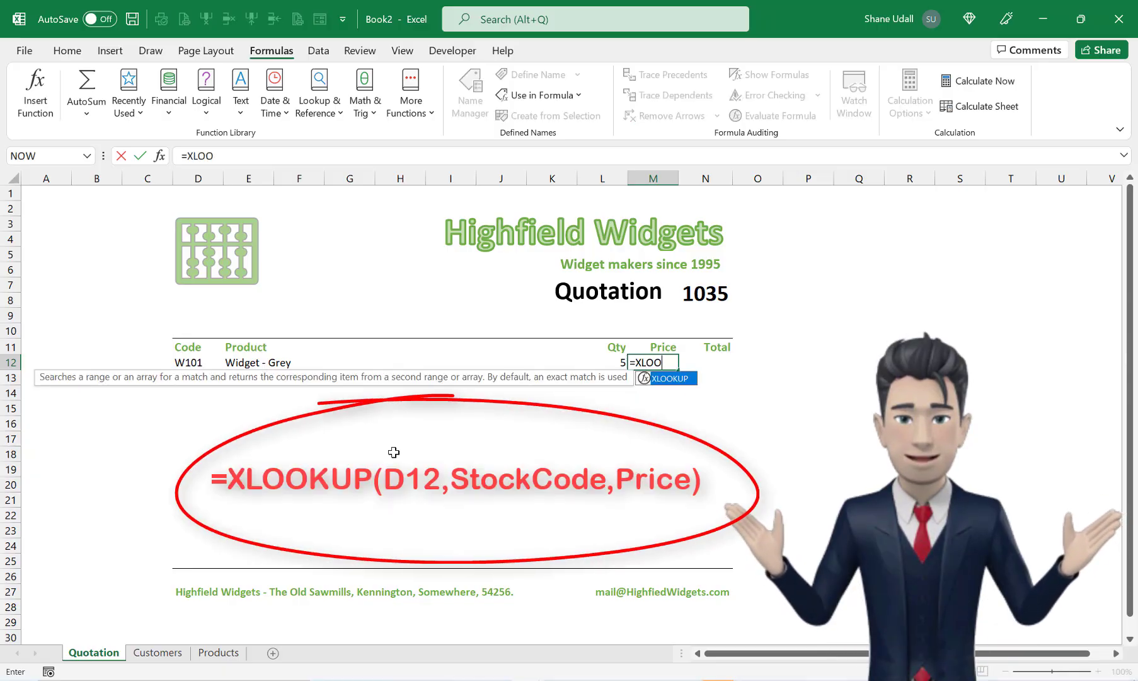
{"action": "type", "text": "KUP"}
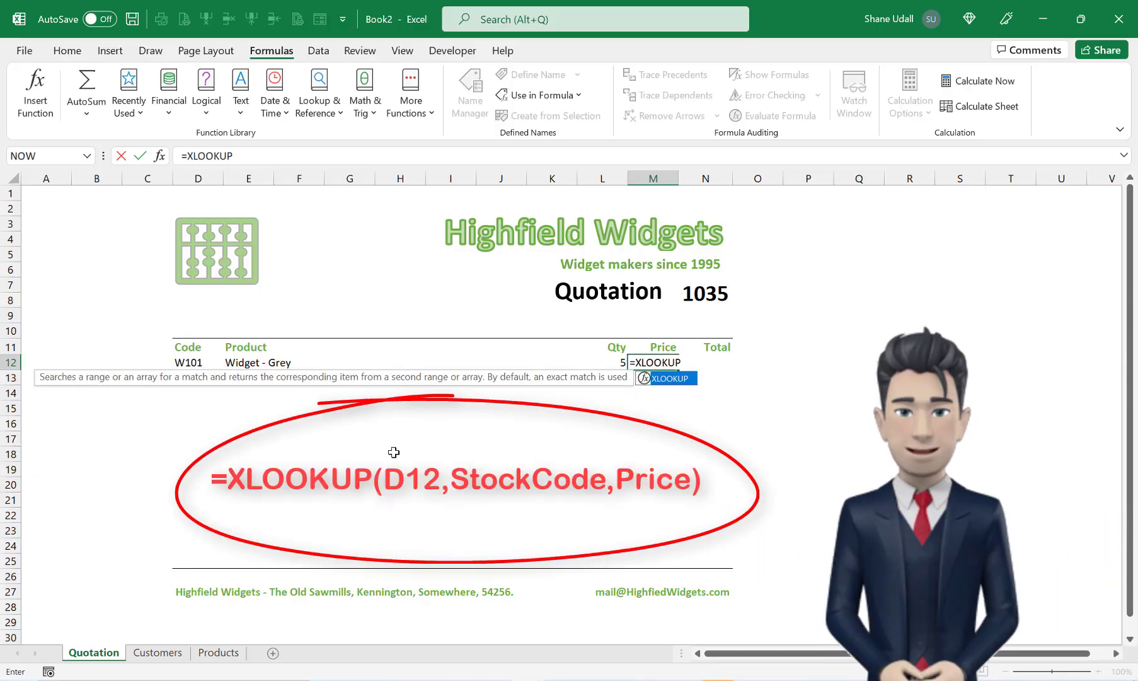
{"action": "type", "text": "("}
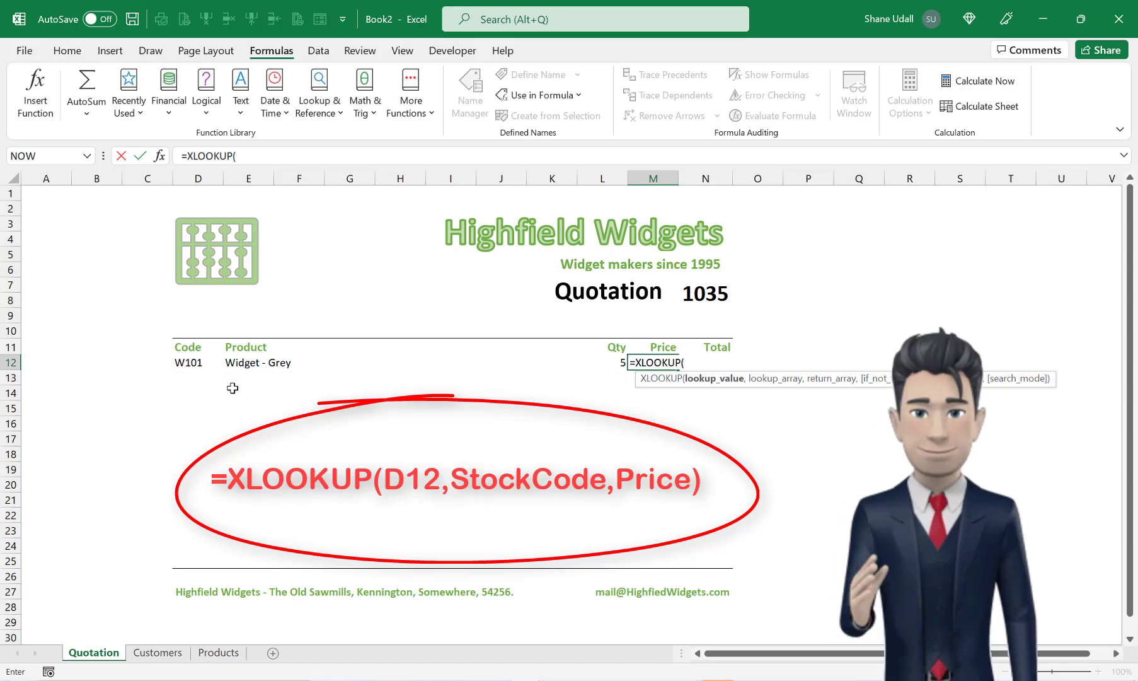
{"action": "left_click", "coordinate": [195, 365]}
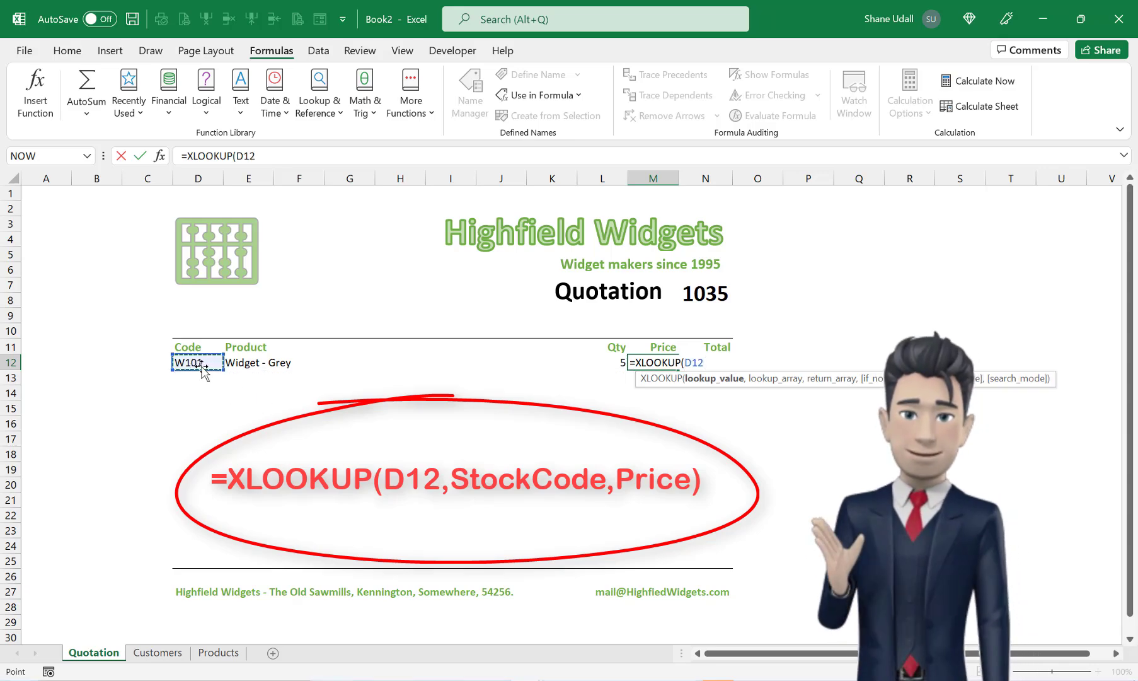
{"action": "type", "text": ","}
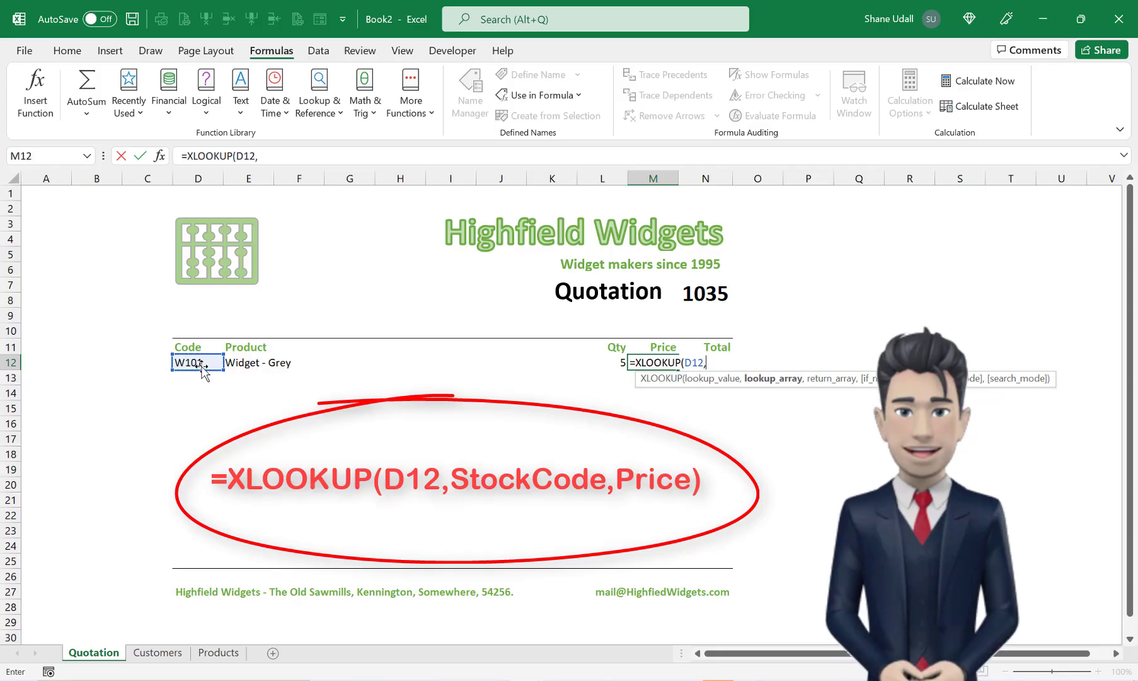
{"action": "type", "text": "St"}
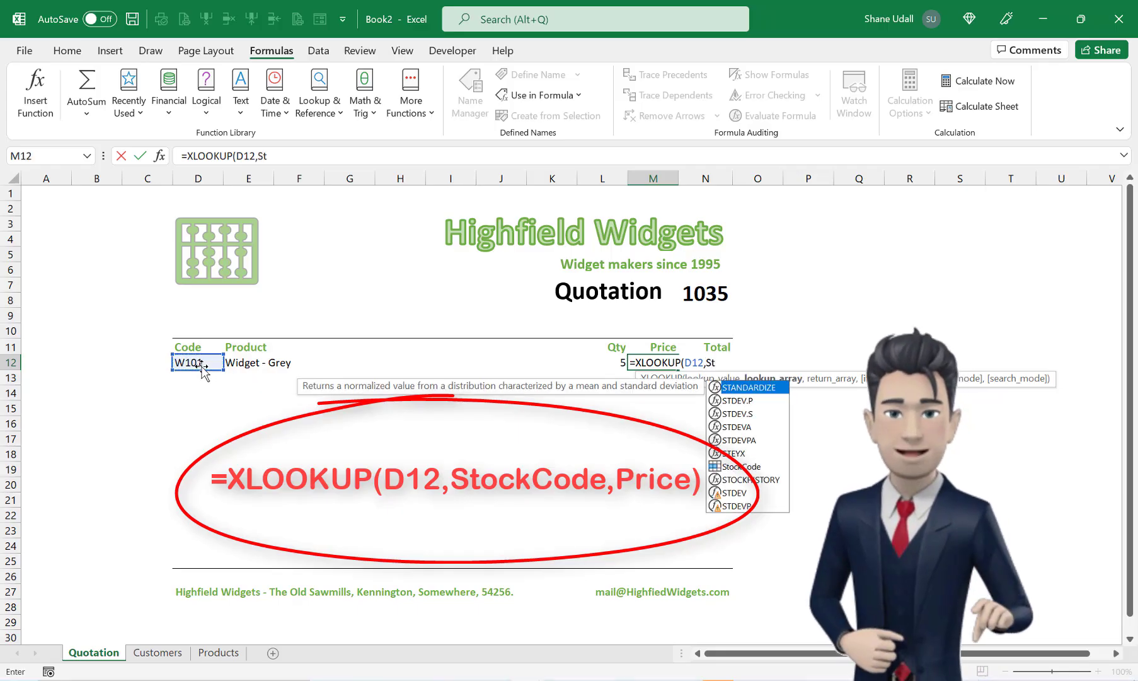
{"action": "type", "text": "ockCo"}
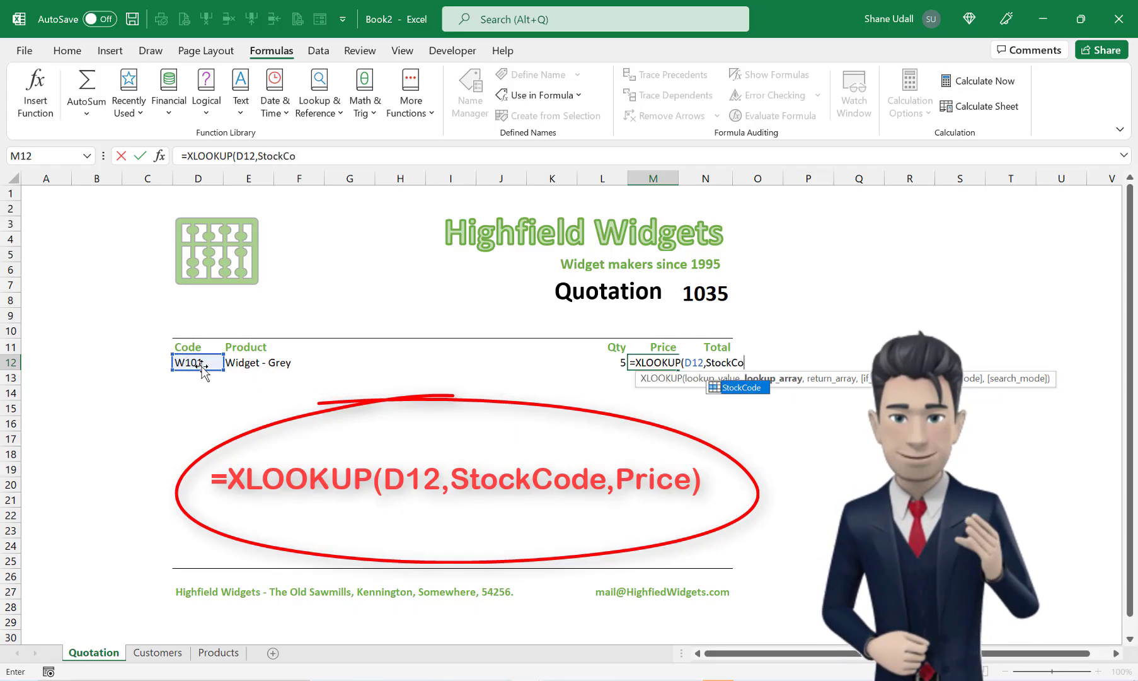
{"action": "type", "text": "de,"}
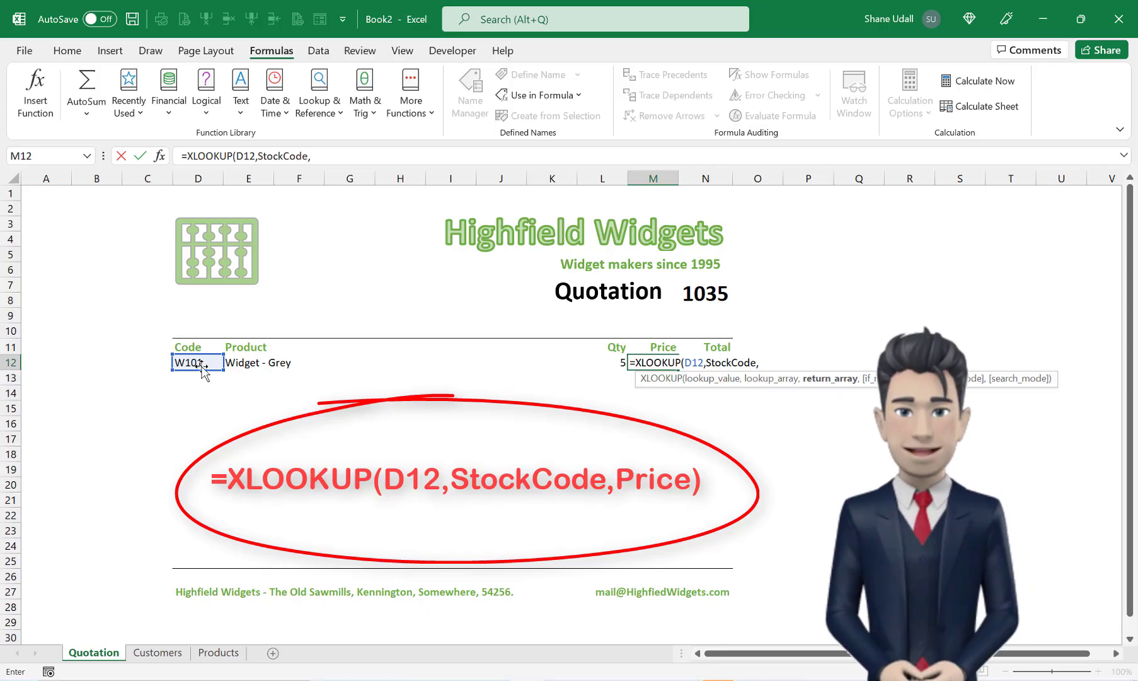
{"action": "type", "text": "Pri"}
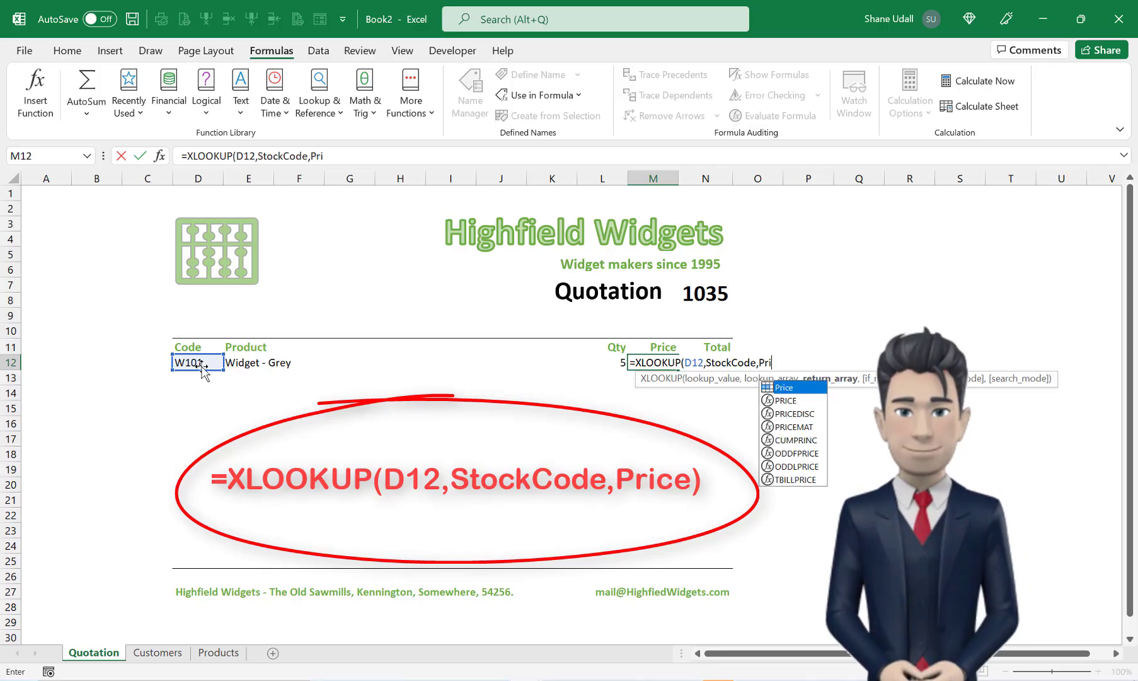
{"action": "type", "text": "ce)"}
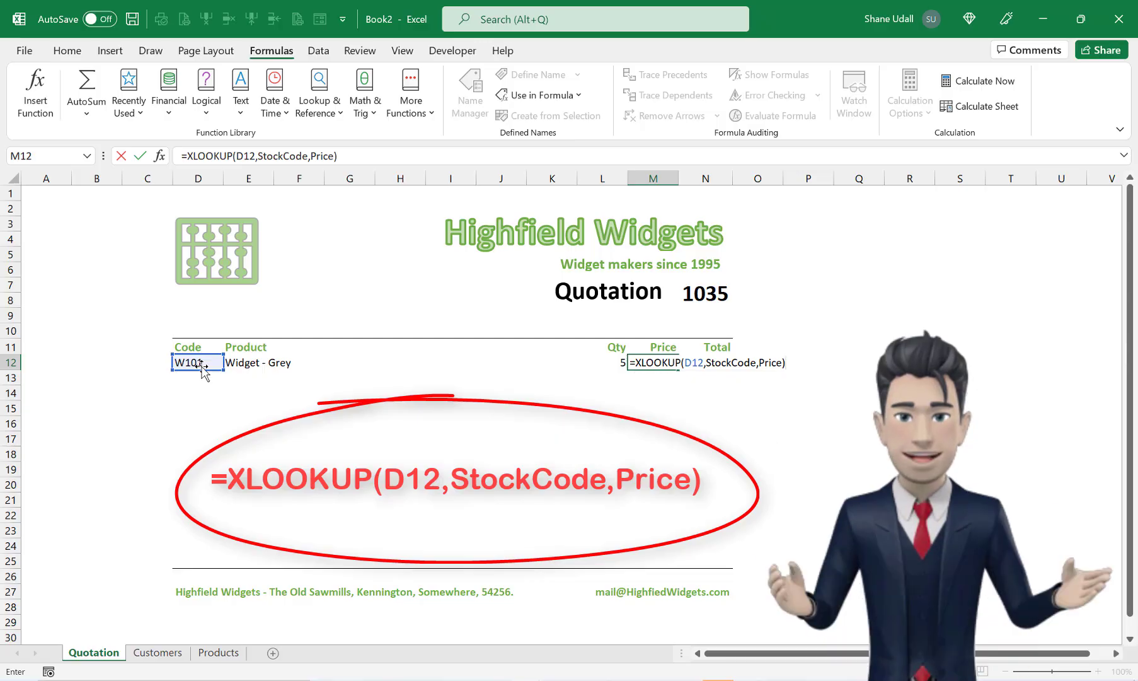
{"action": "key", "text": "Return"}
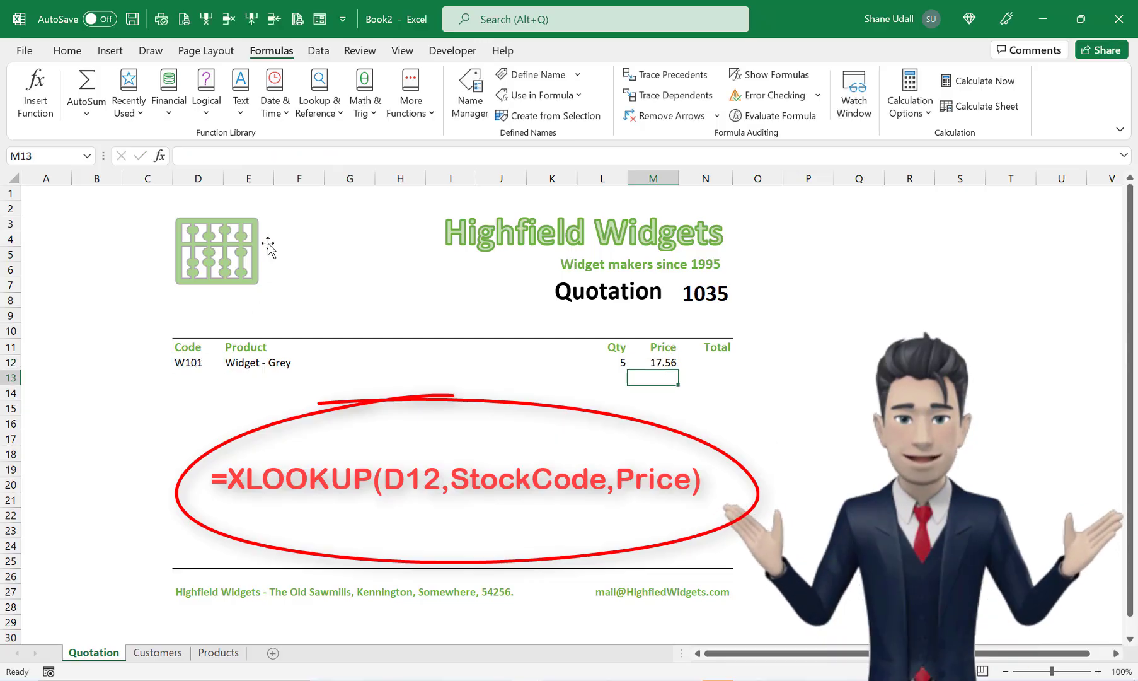
{"action": "left_click", "coordinate": [666, 361]}
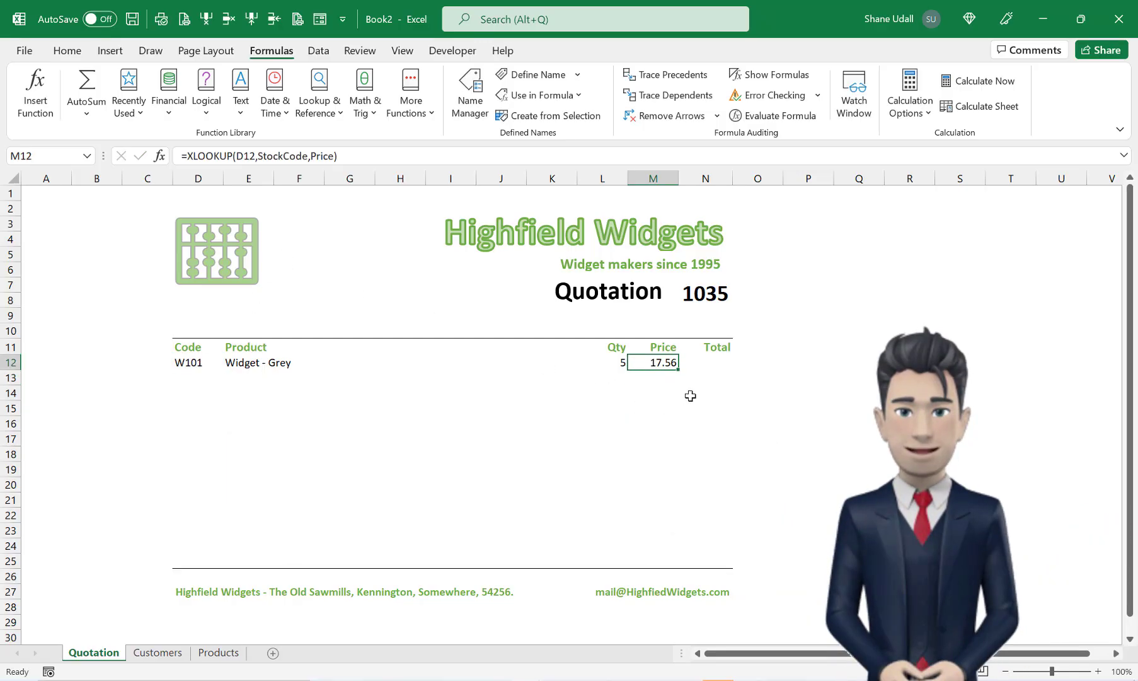
{"action": "left_click", "coordinate": [717, 364]}
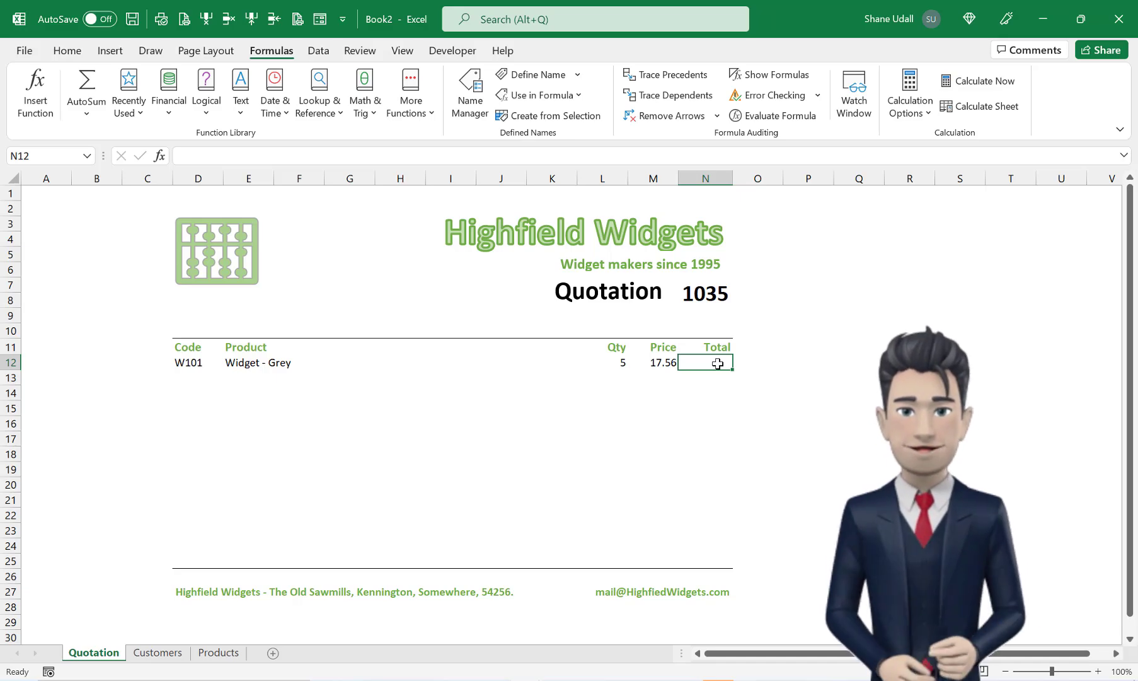
Enter a formula in the Total cell N12 that multiplies quantity L12 by price M12.
{"action": "type", "text": "+"}
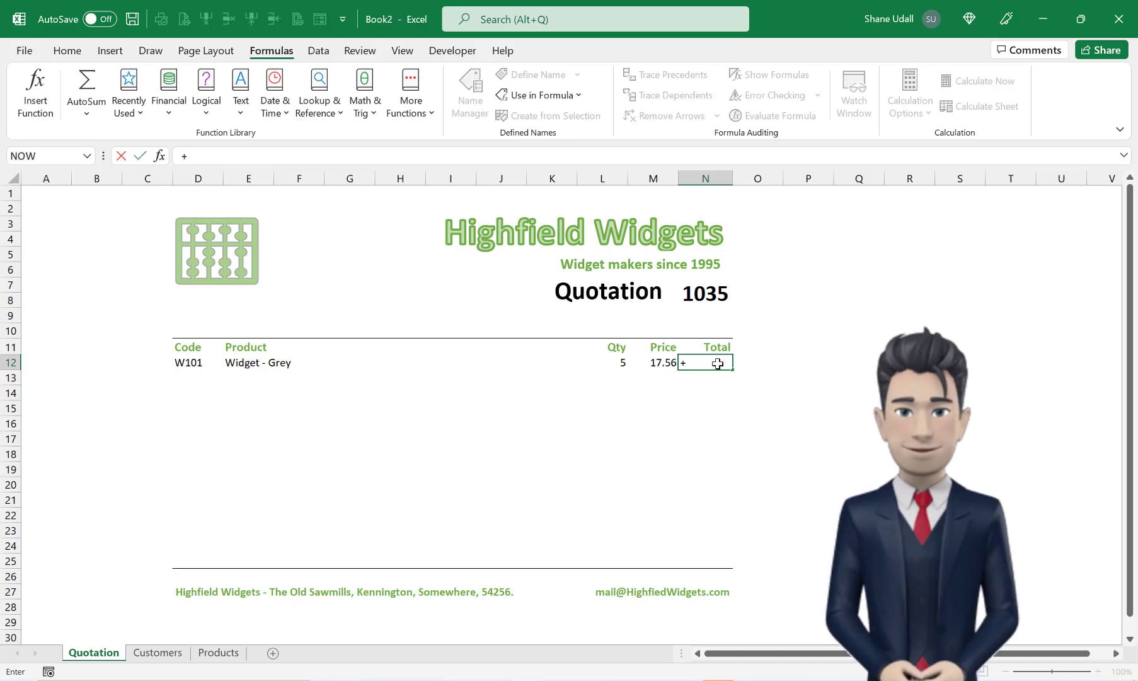
{"action": "left_click", "coordinate": [626, 365]}
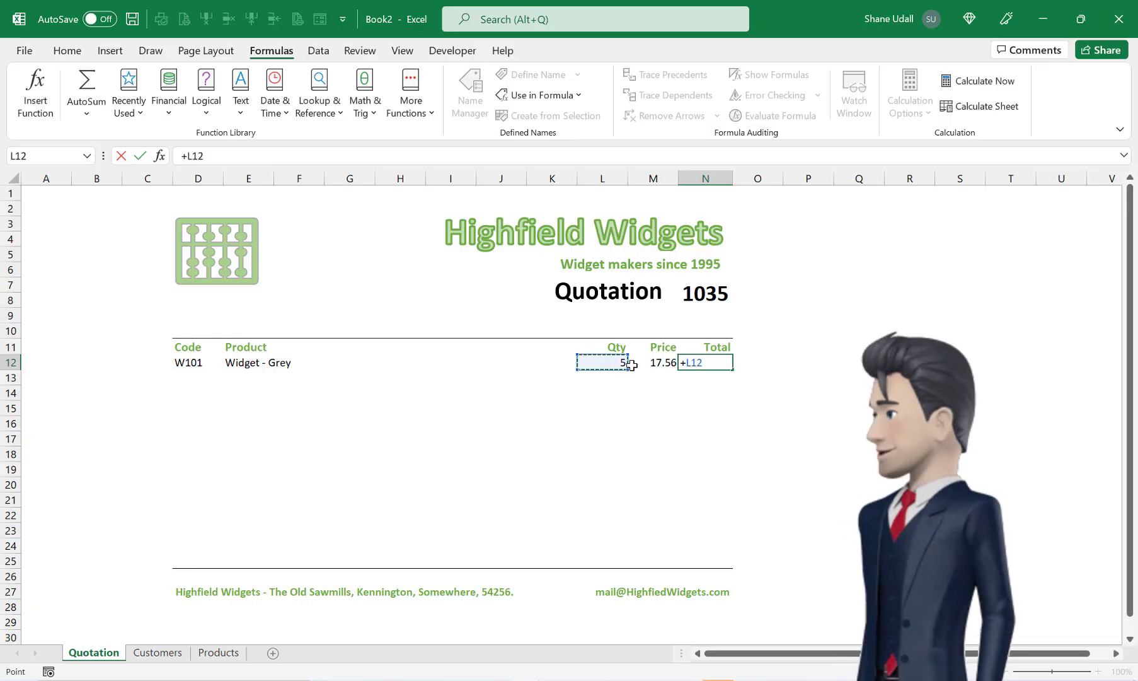
{"action": "left_click", "coordinate": [665, 362]}
{"action": "key", "text": "Return"}
{"action": "left_click", "coordinate": [685, 359]}
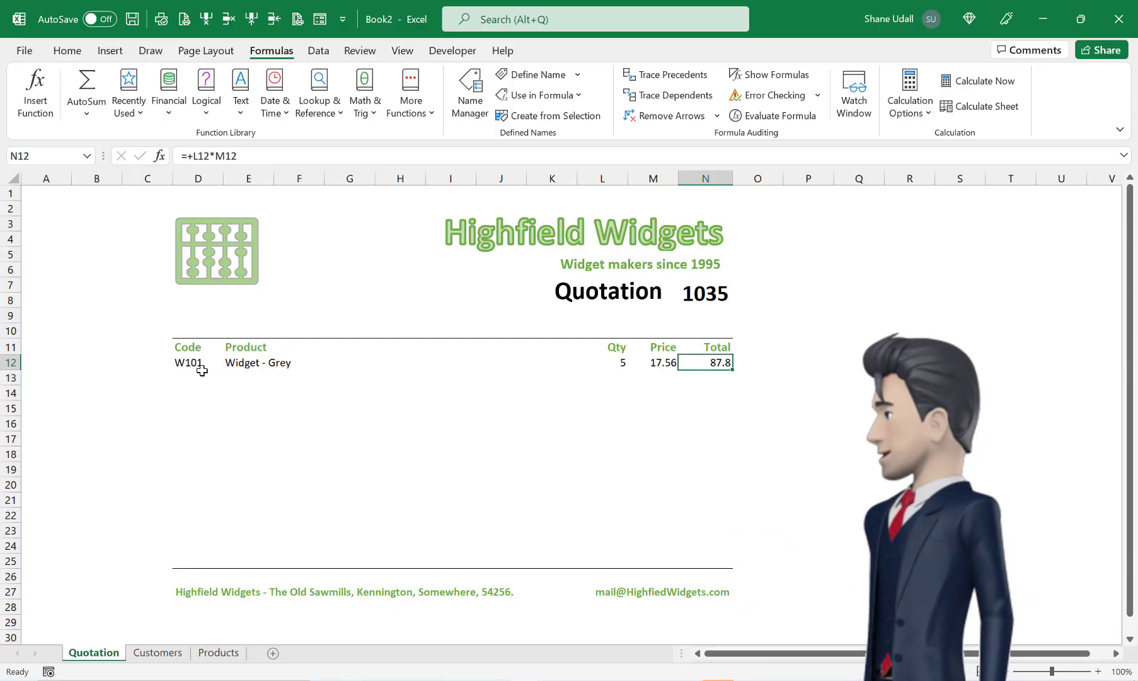
Fill the quotation line D12:N12 down to row 22 and inspect the copied Price and Total formulas.
{"action": "left_click_drag", "start_coordinate": [188, 358], "coordinate": [739, 524]}
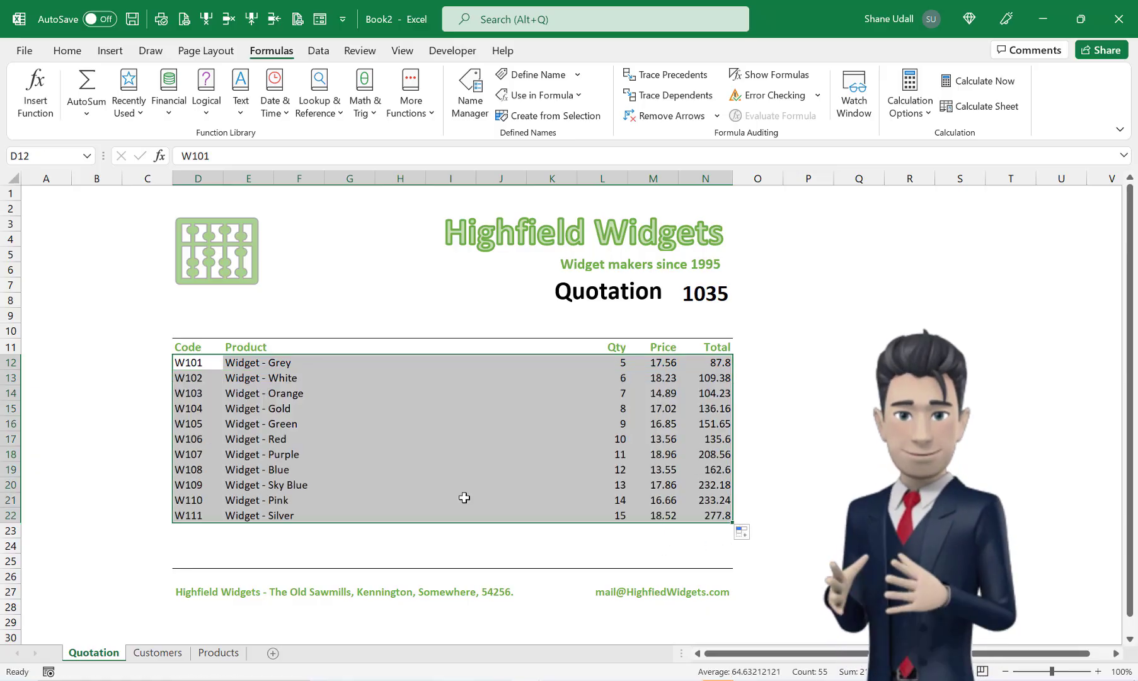
{"action": "left_click", "coordinate": [657, 469]}
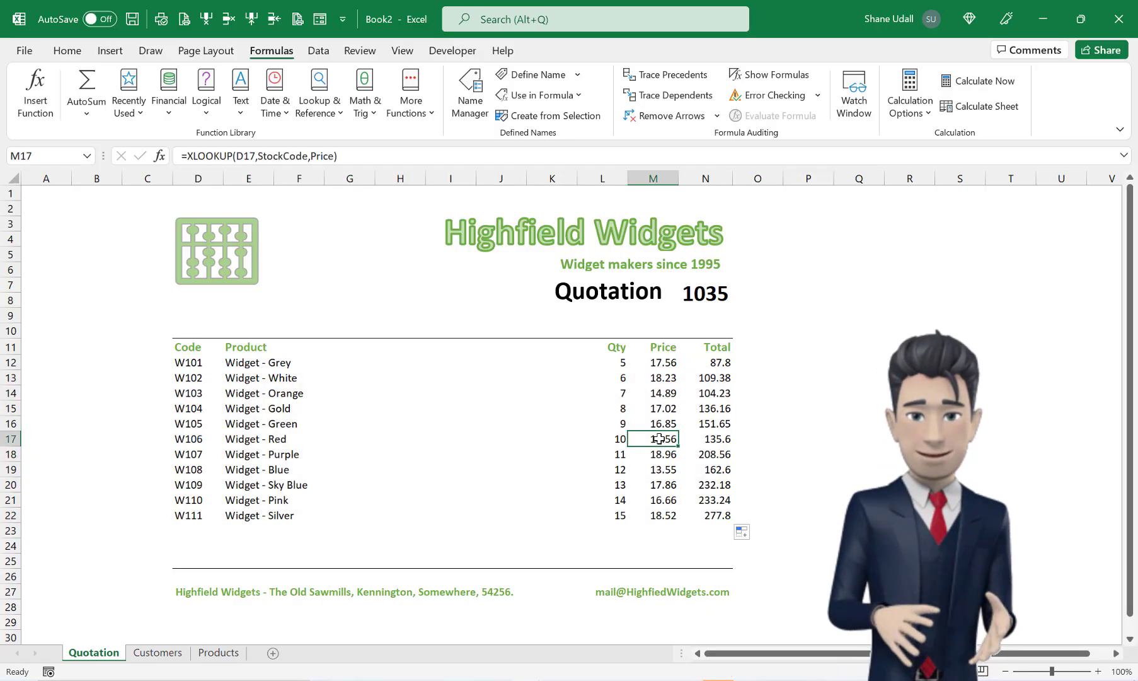
{"action": "left_click", "coordinate": [711, 500]}
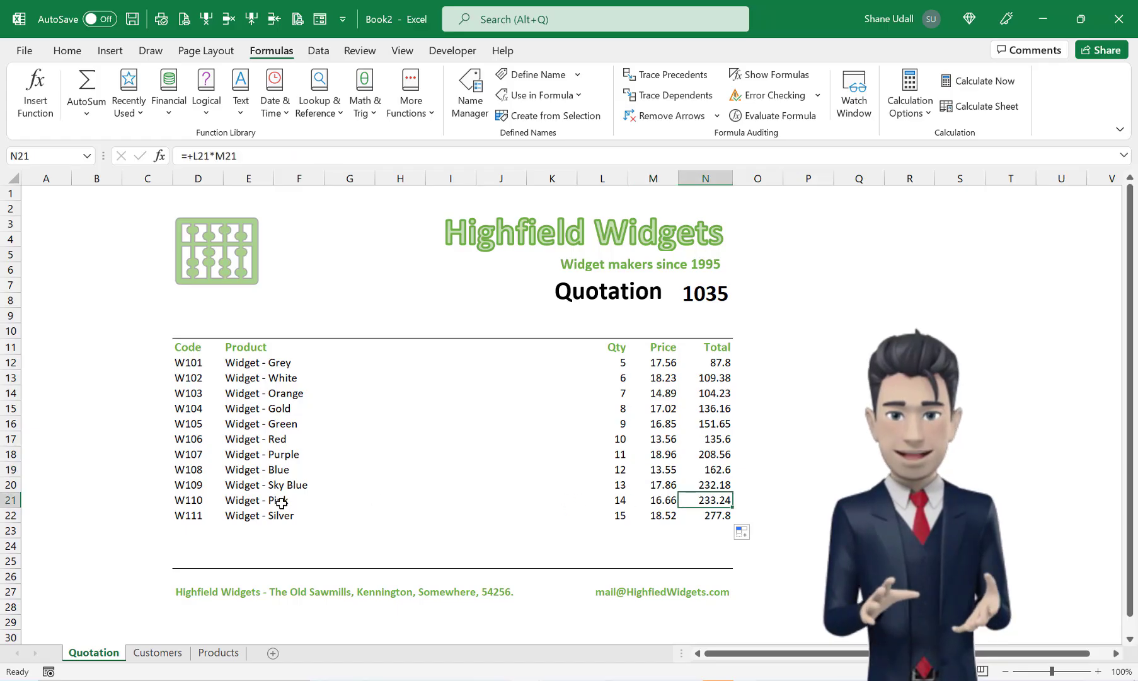
{"action": "left_click", "coordinate": [281, 501]}
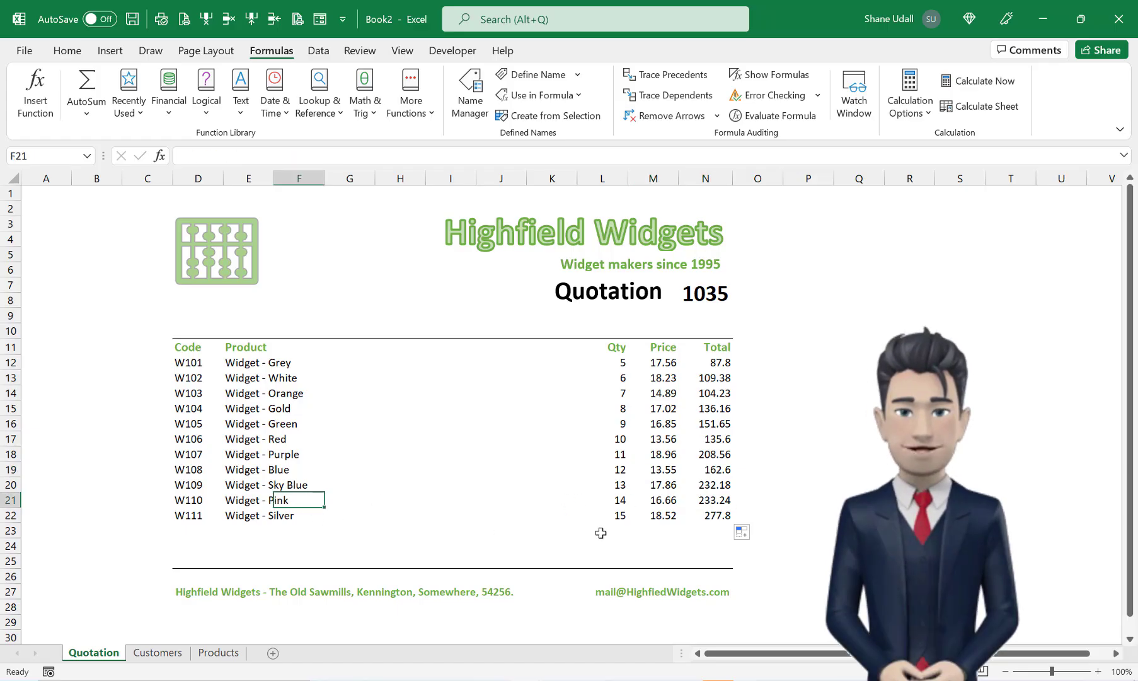
Enter =SUM(N12:N23) in cell N24 with AutoSum to total the quotation lines.
{"action": "left_click", "coordinate": [718, 542]}
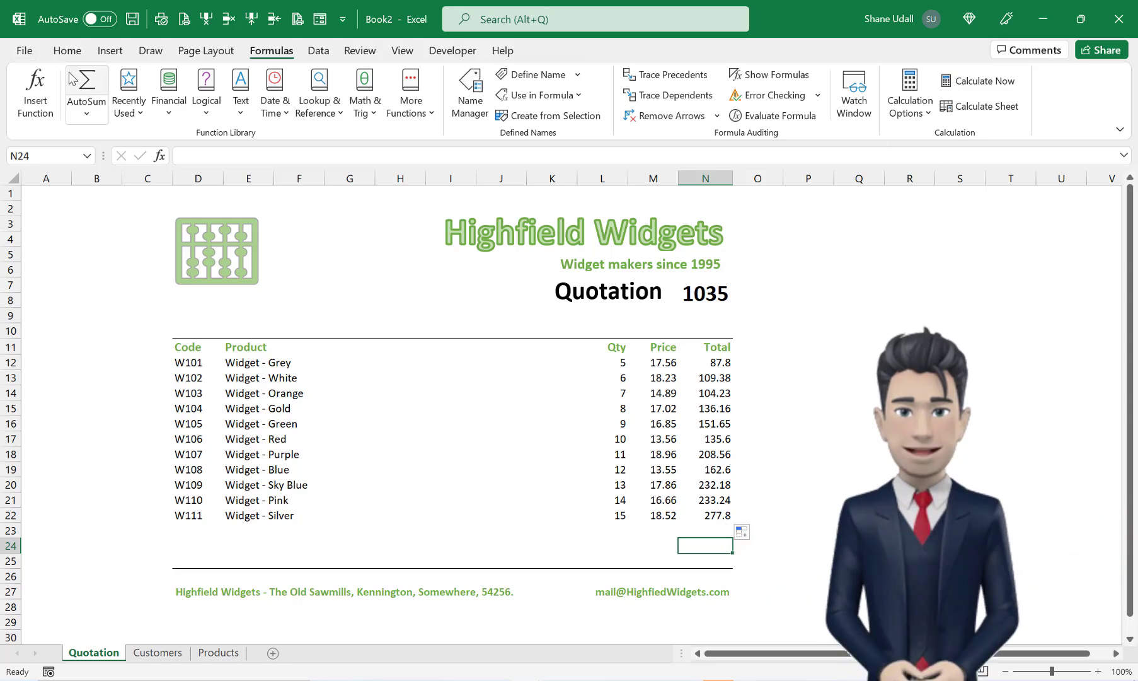
{"action": "left_click", "coordinate": [88, 82]}
{"action": "left_click", "coordinate": [89, 83]}
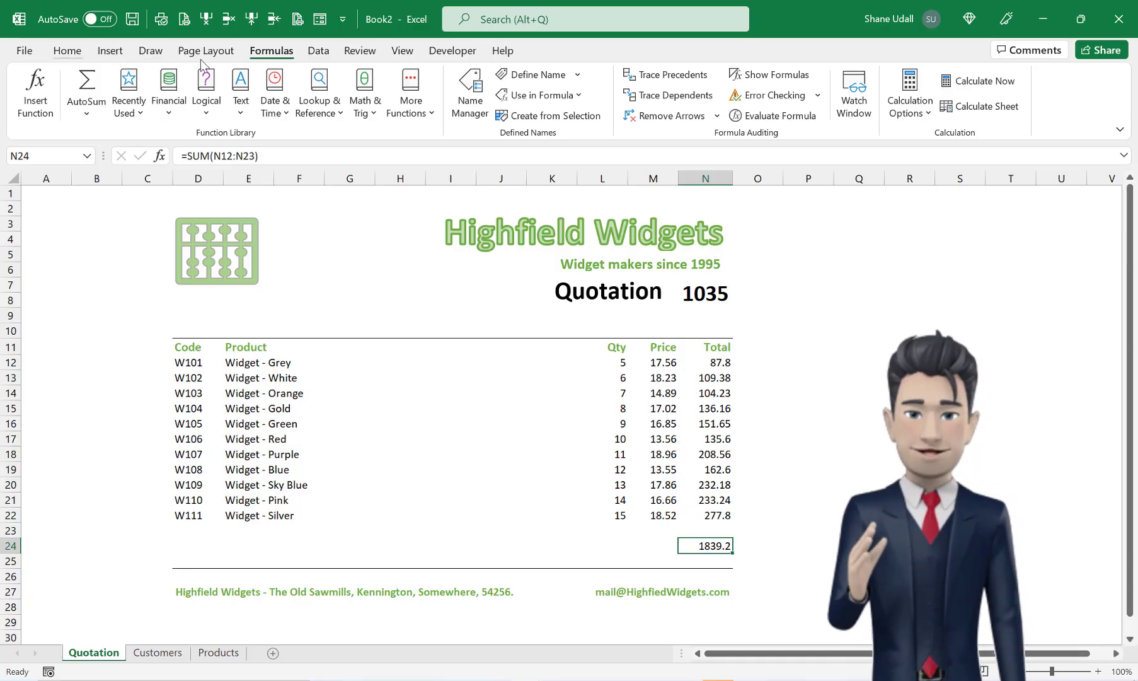
Format the grand total in N24 as 14 pt bold and enter the label Total Quote Value in L24.
{"action": "left_click", "coordinate": [66, 50]}
{"action": "left_click", "coordinate": [281, 80]}
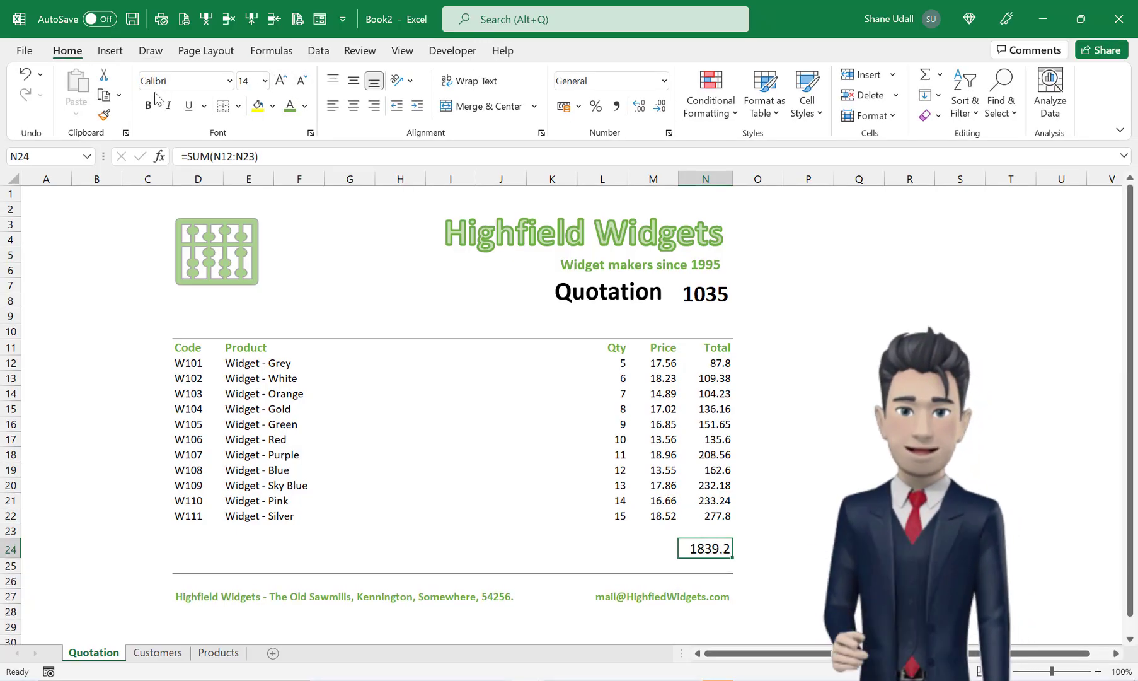
{"action": "left_click", "coordinate": [282, 81]}
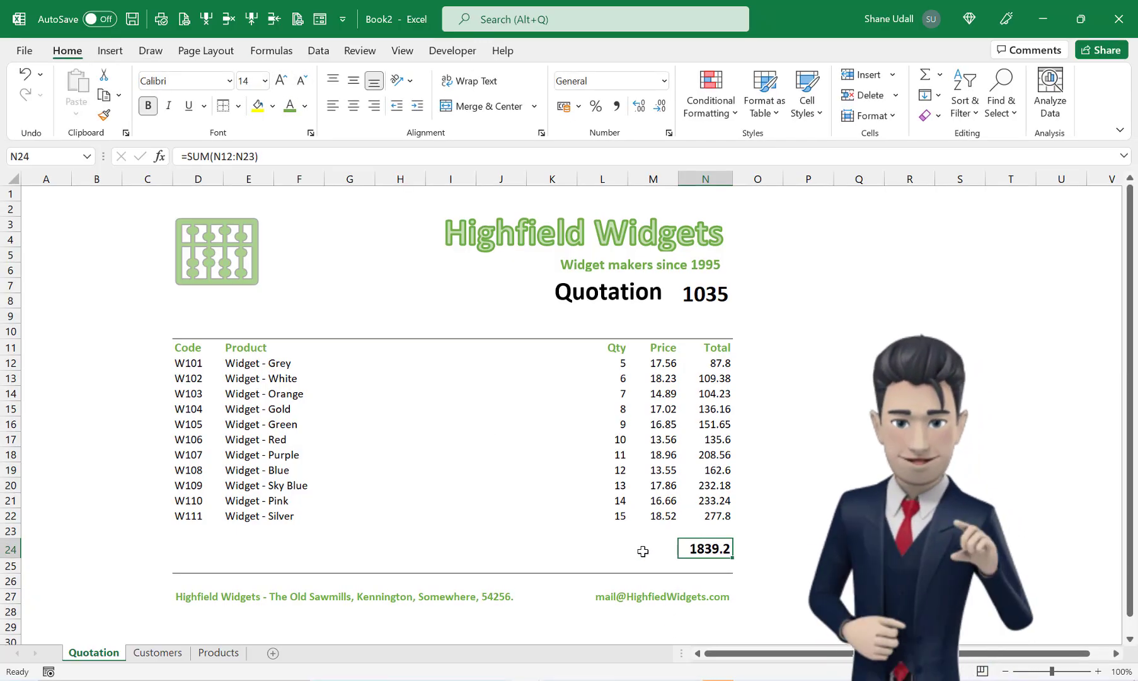
{"action": "left_click", "coordinate": [596, 553]}
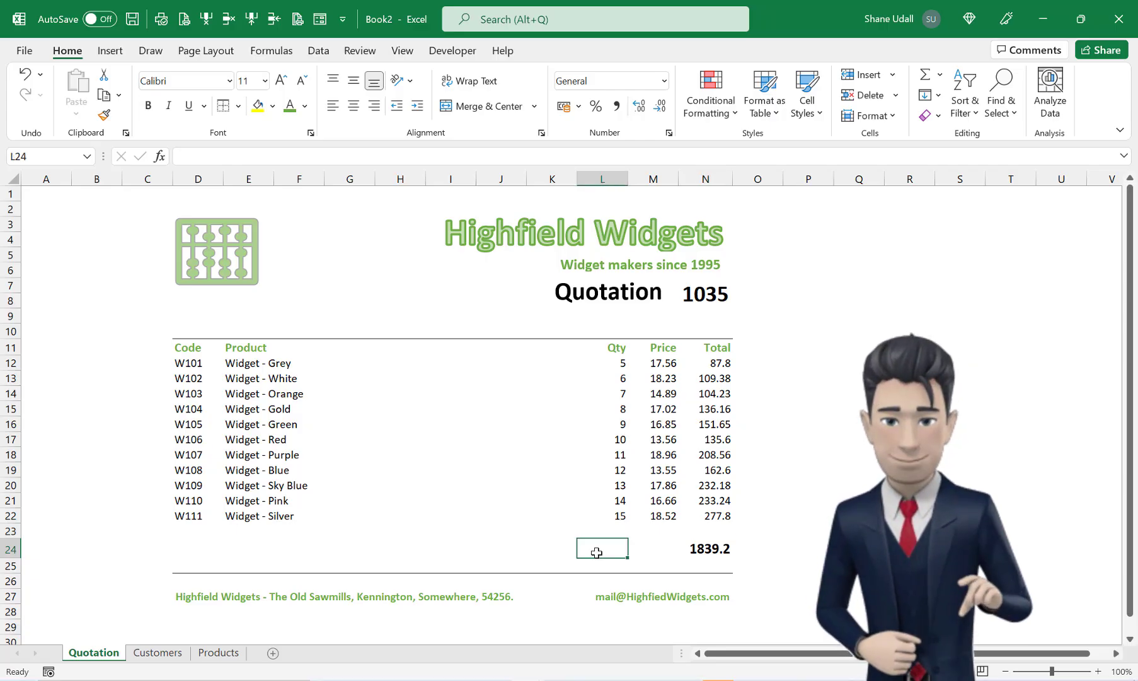
{"action": "type", "text": "Total Quote Value"}
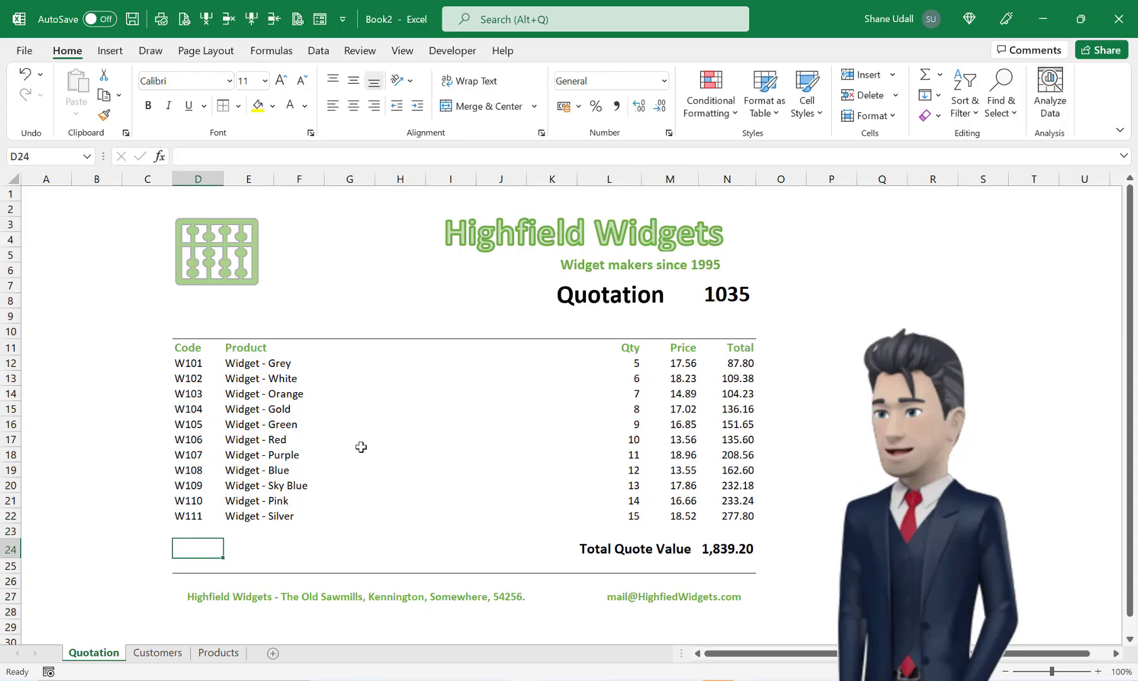
Enter the formula =TODAY() in cell D24 to date the quotation and reselect that cell.
{"action": "type", "text": "="}
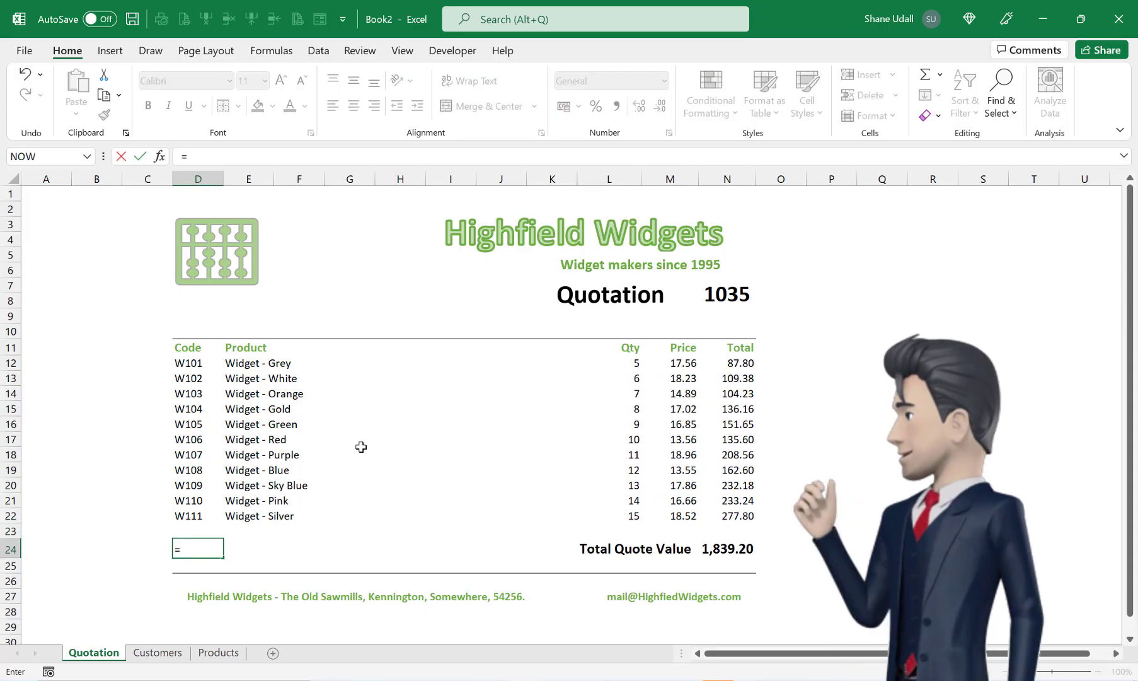
{"action": "type", "text": "TODAY("}
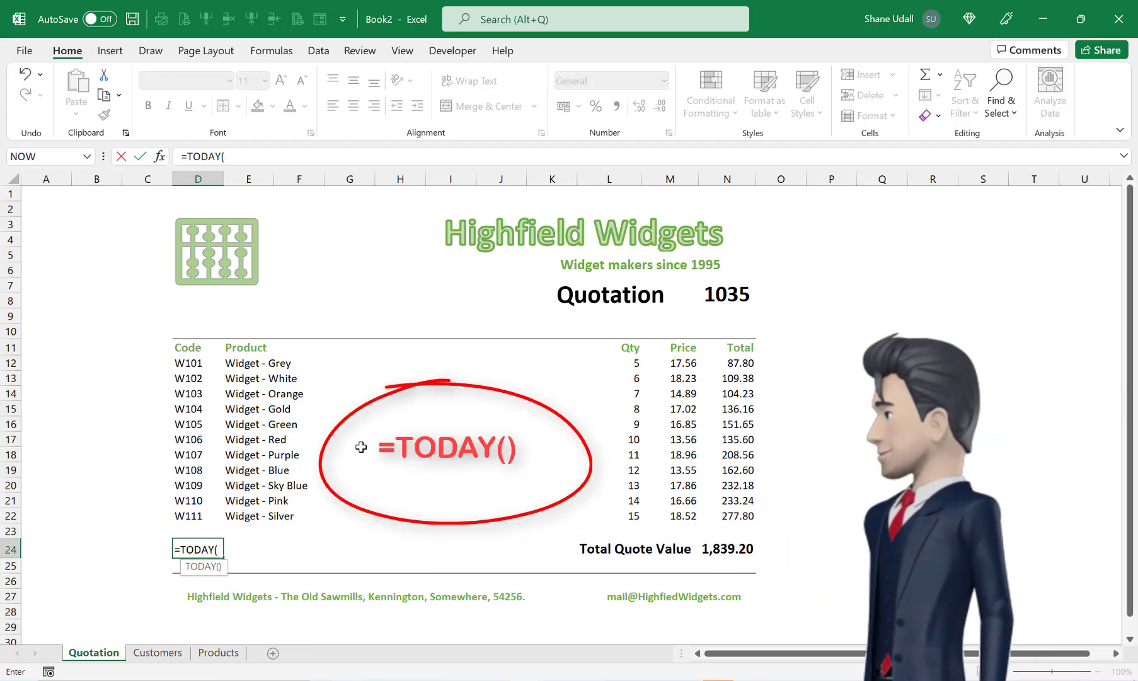
{"action": "type", "text": ")"}
{"action": "key", "text": "Return"}
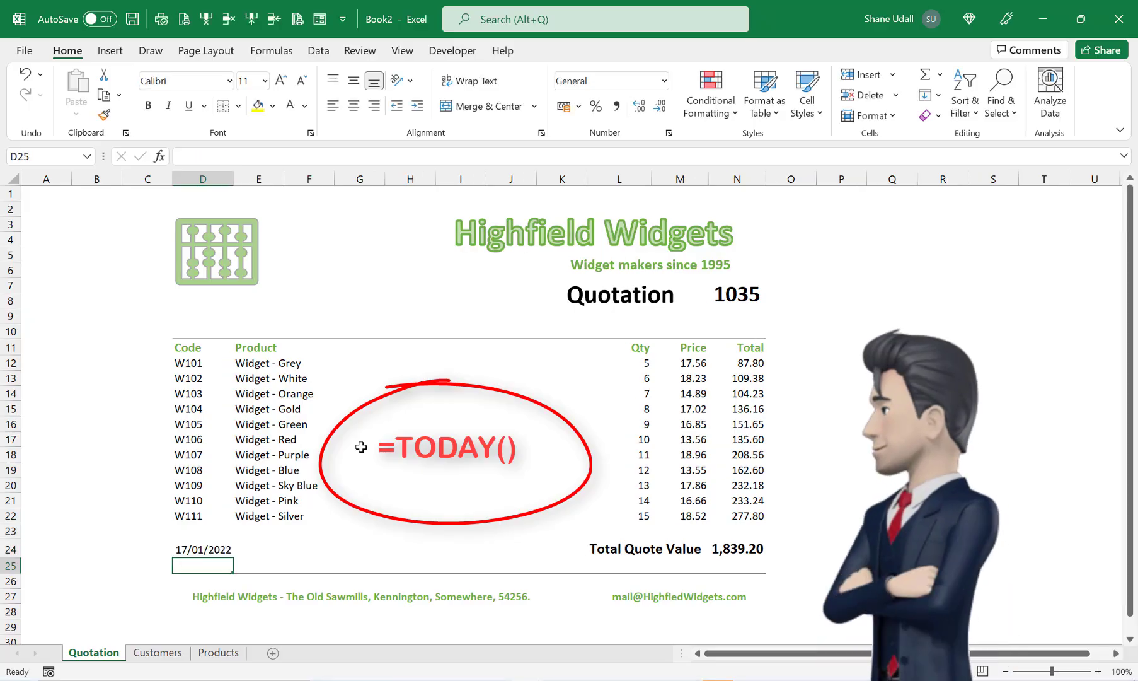
{"action": "left_click", "coordinate": [190, 551]}
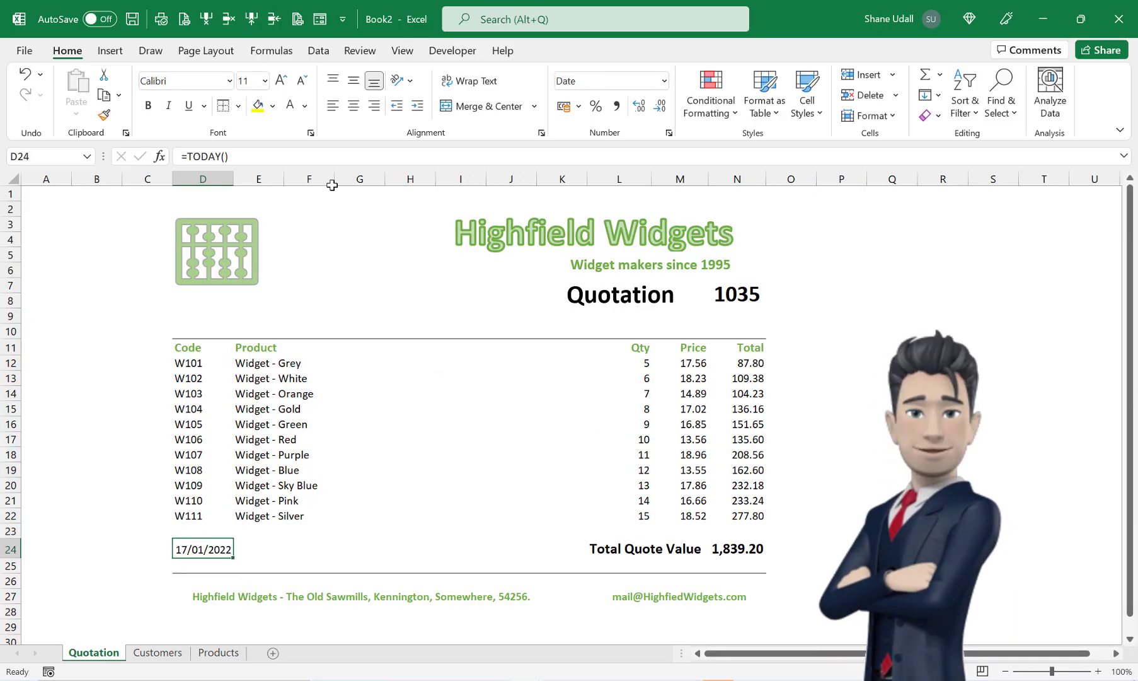
Apply the green font colour to the salesperson contact line in cell E24.
{"action": "left_click", "coordinate": [279, 548]}
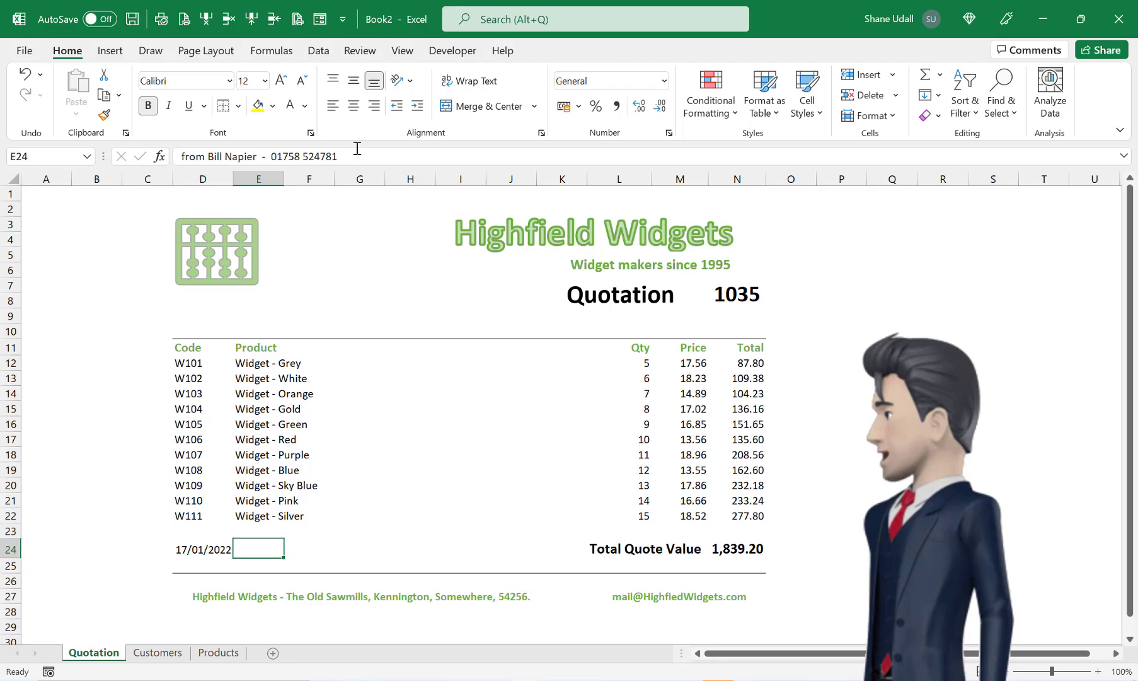
{"action": "left_click", "coordinate": [308, 106]}
{"action": "left_click", "coordinate": [416, 170]}
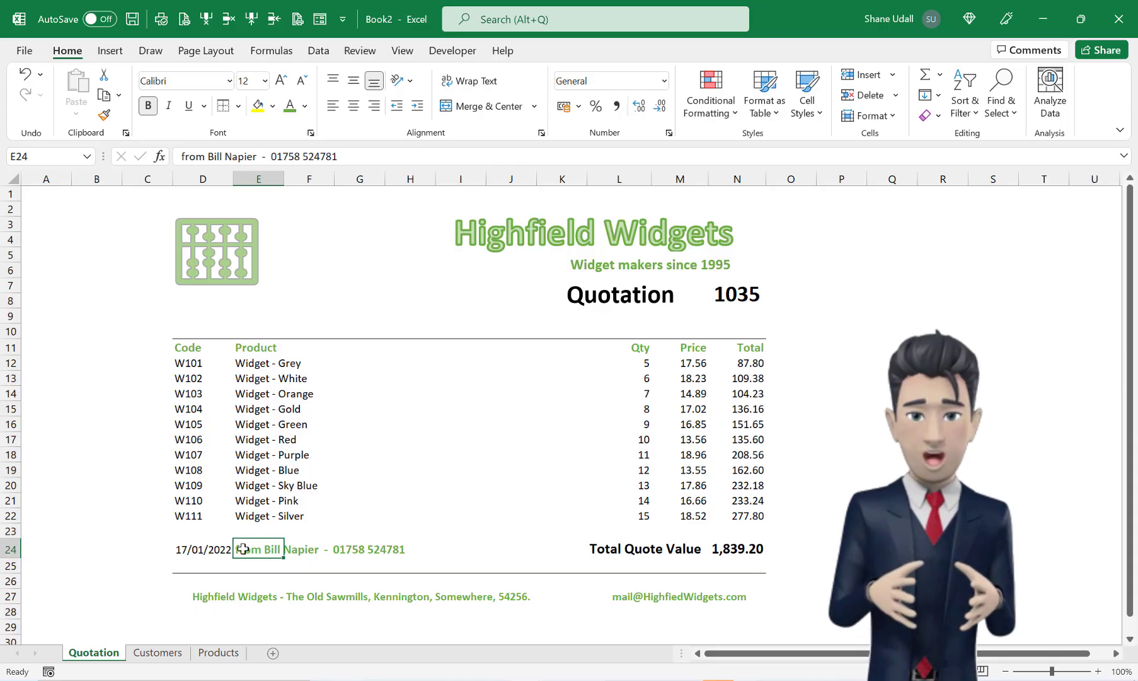
Format the date in D24 as green, bold, left-aligned text at 11 pt.
{"action": "left_click", "coordinate": [222, 547]}
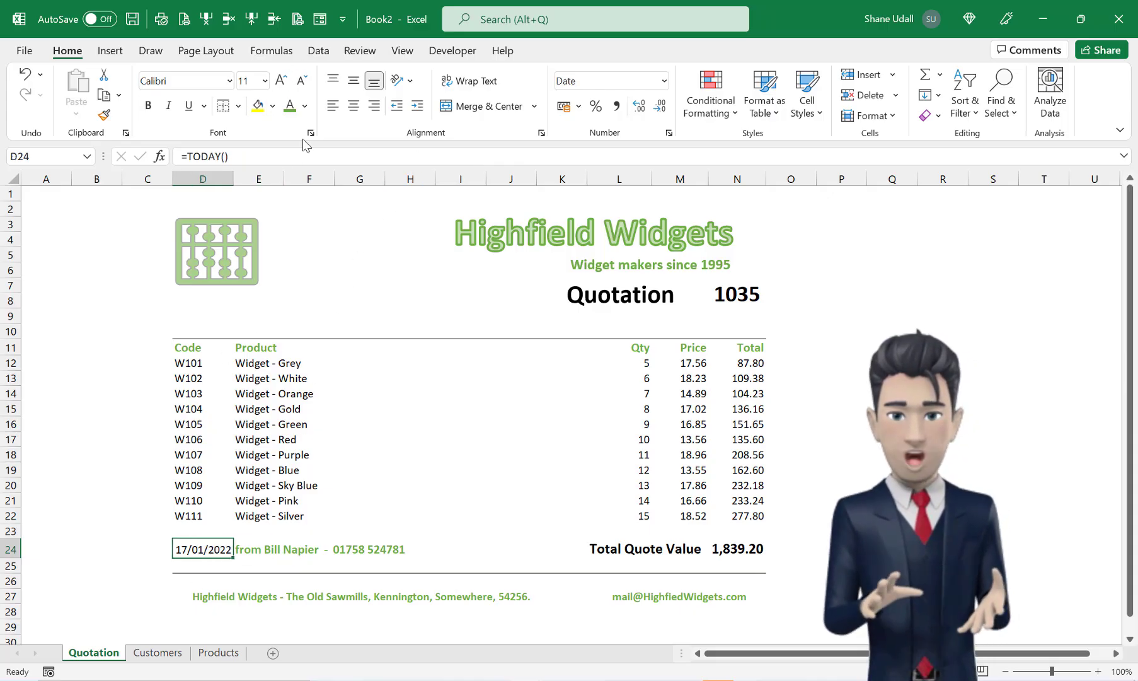
{"action": "left_click", "coordinate": [289, 94]}
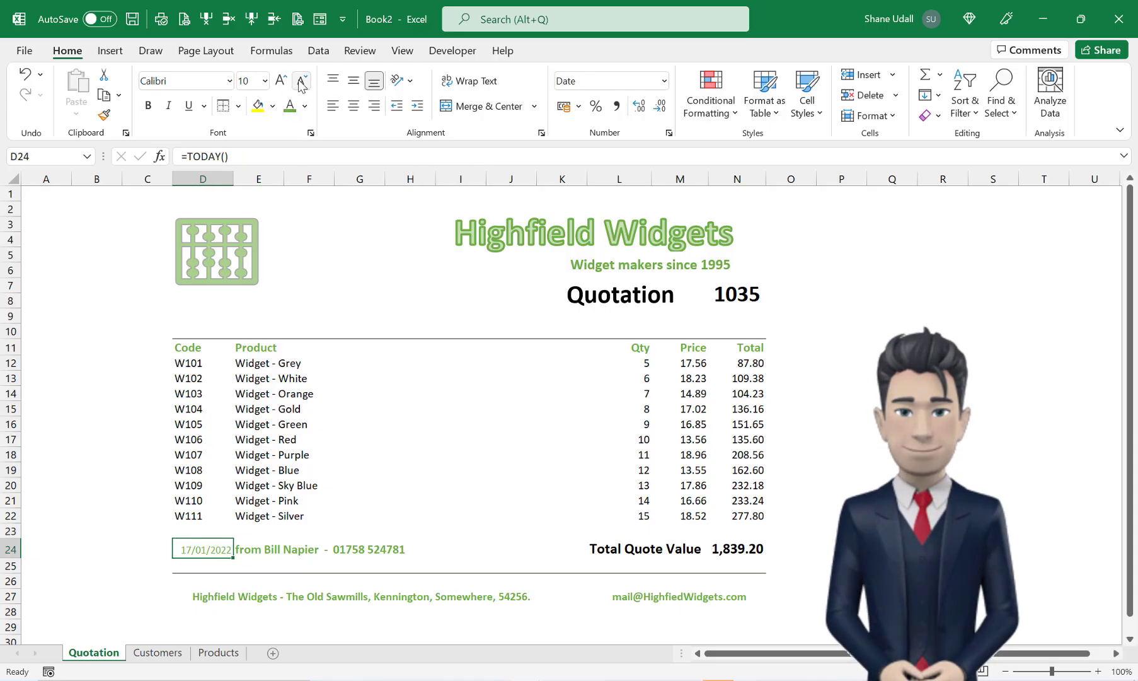
{"action": "left_click", "coordinate": [287, 85]}
{"action": "left_click", "coordinate": [333, 106]}
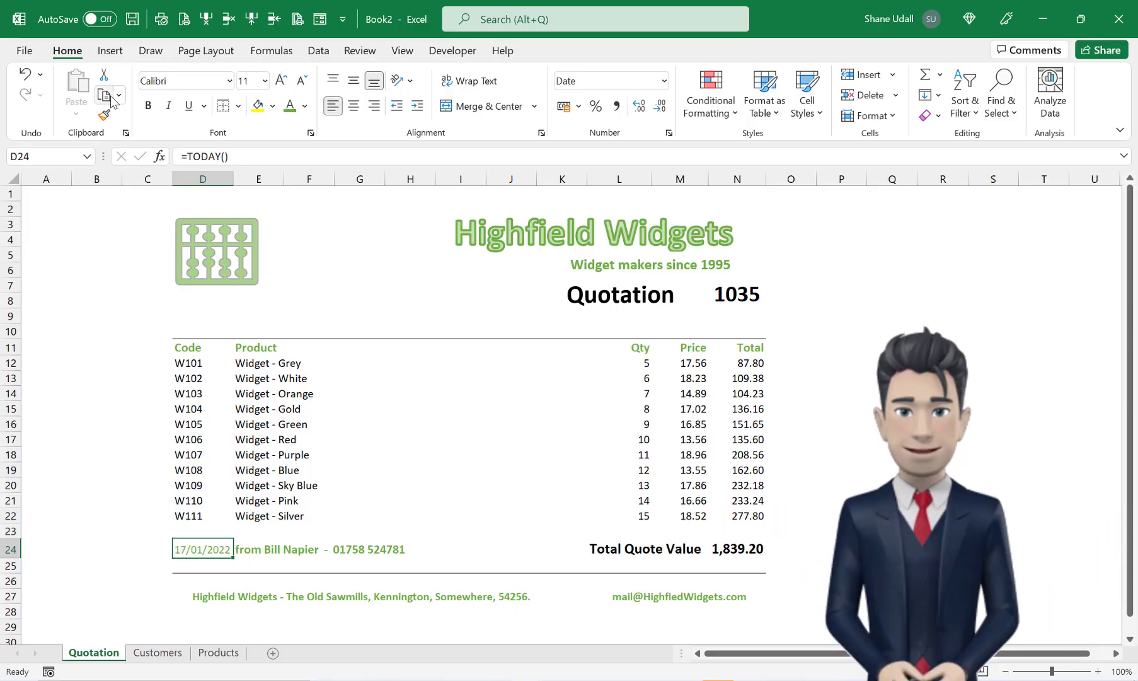
{"action": "left_click", "coordinate": [149, 106]}
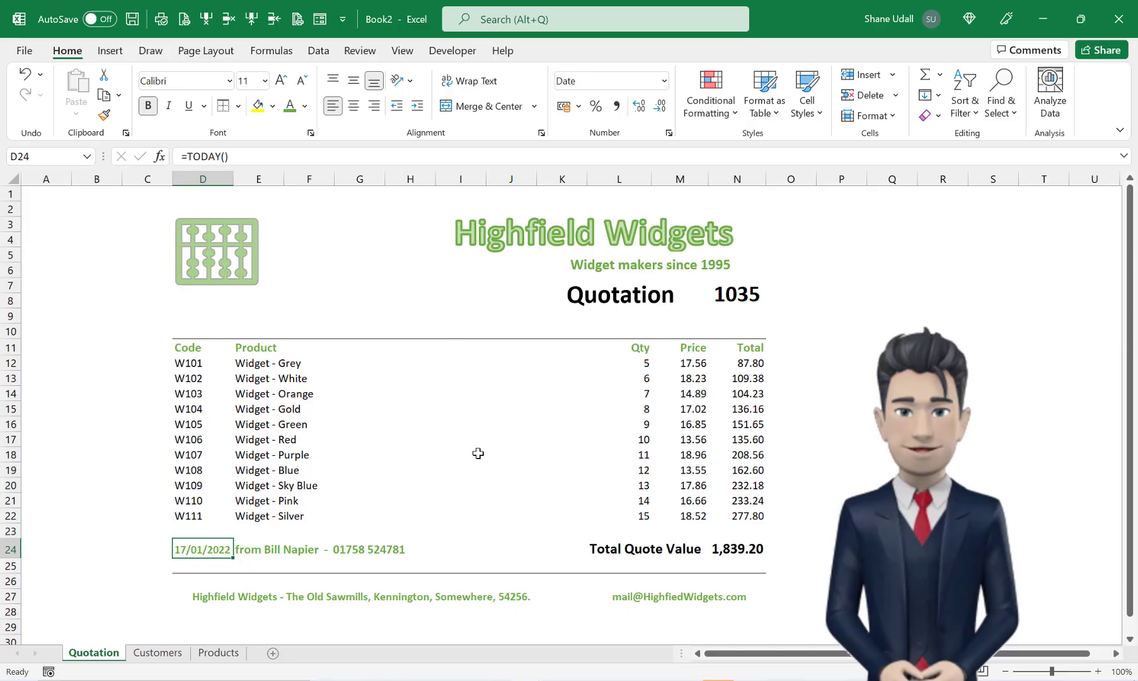
Insert a leading space before the salesperson contact text in cell E24.
{"action": "left_click", "coordinate": [459, 552]}
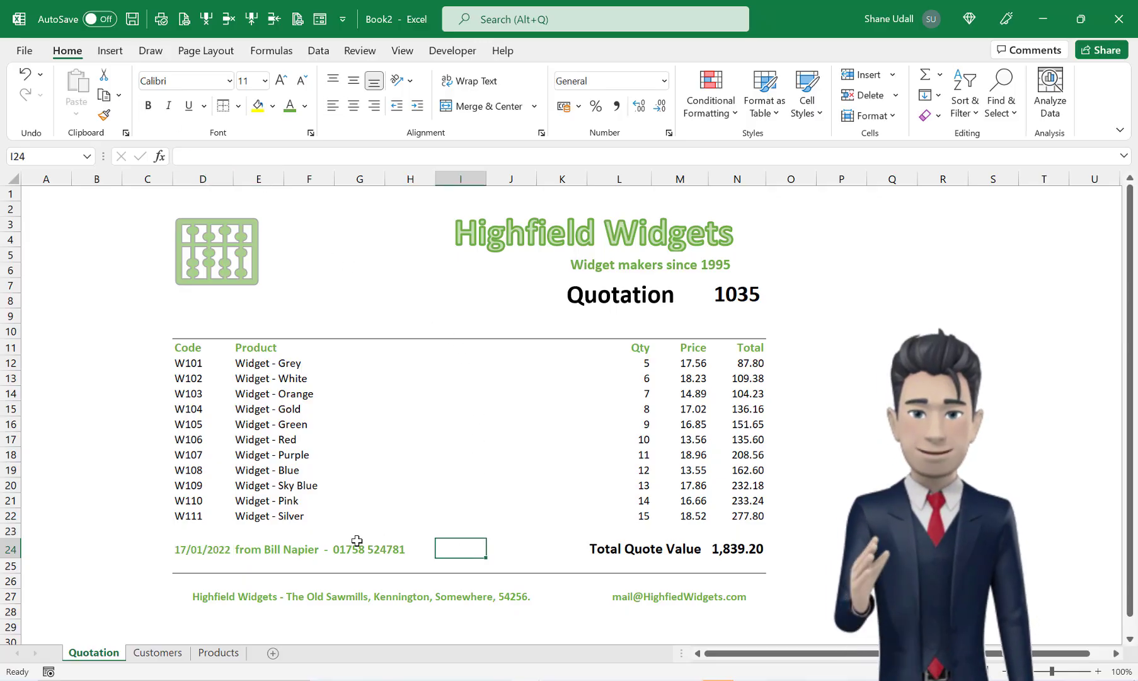
{"action": "left_click", "coordinate": [247, 546]}
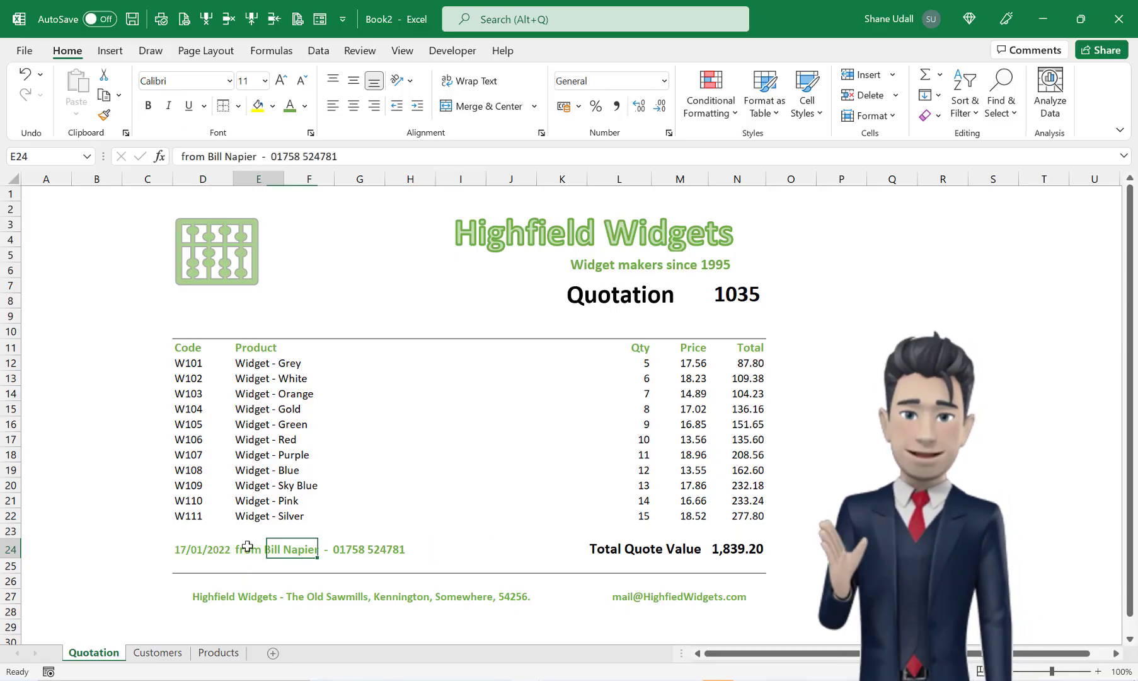
{"action": "left_click", "coordinate": [183, 157]}
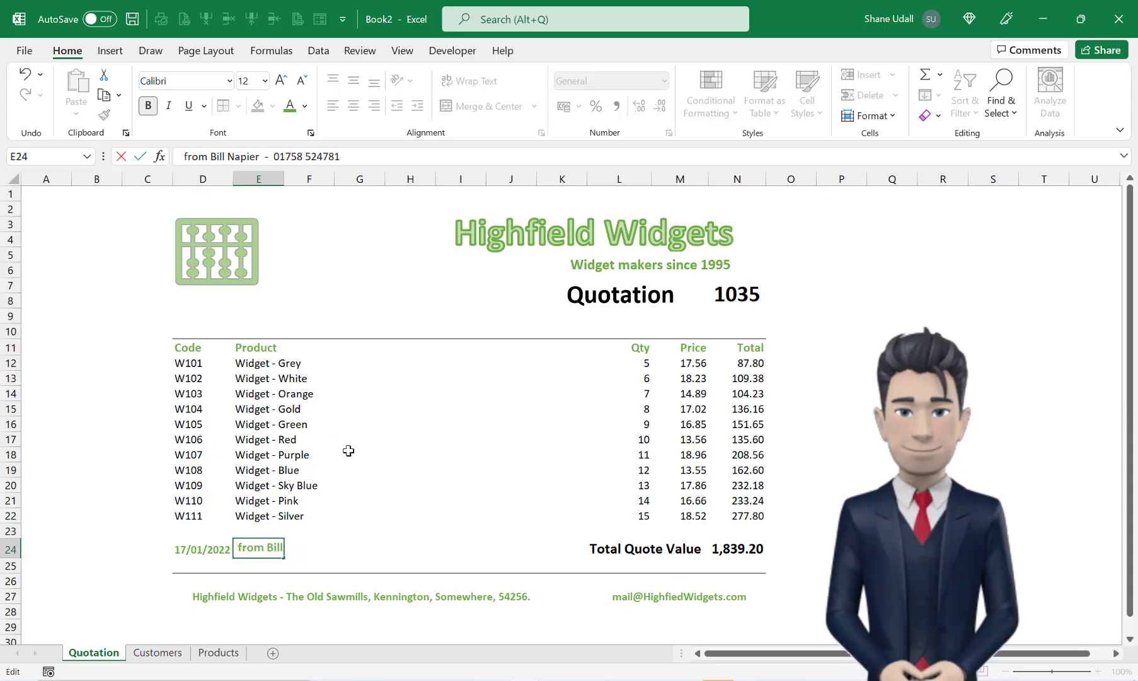
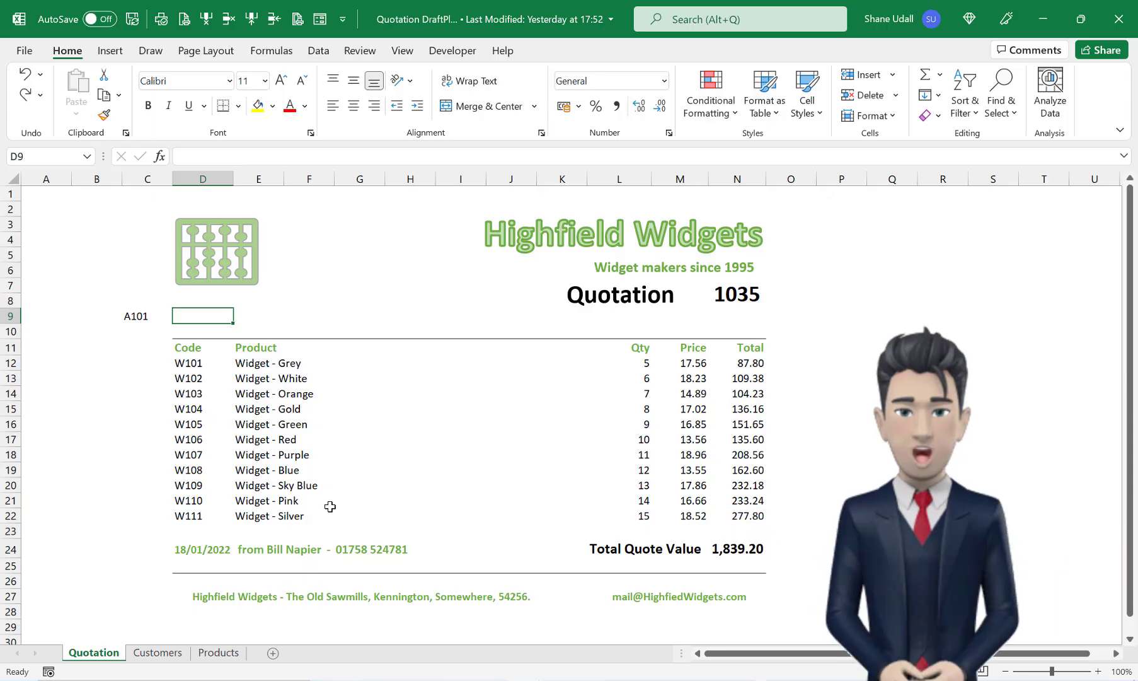
Select the Customers sheet's Code, Name and Contact data in rows 4 to 25, checking each column's Name Box, and return to the Quotation sheet.
{"action": "left_click", "coordinate": [176, 655]}
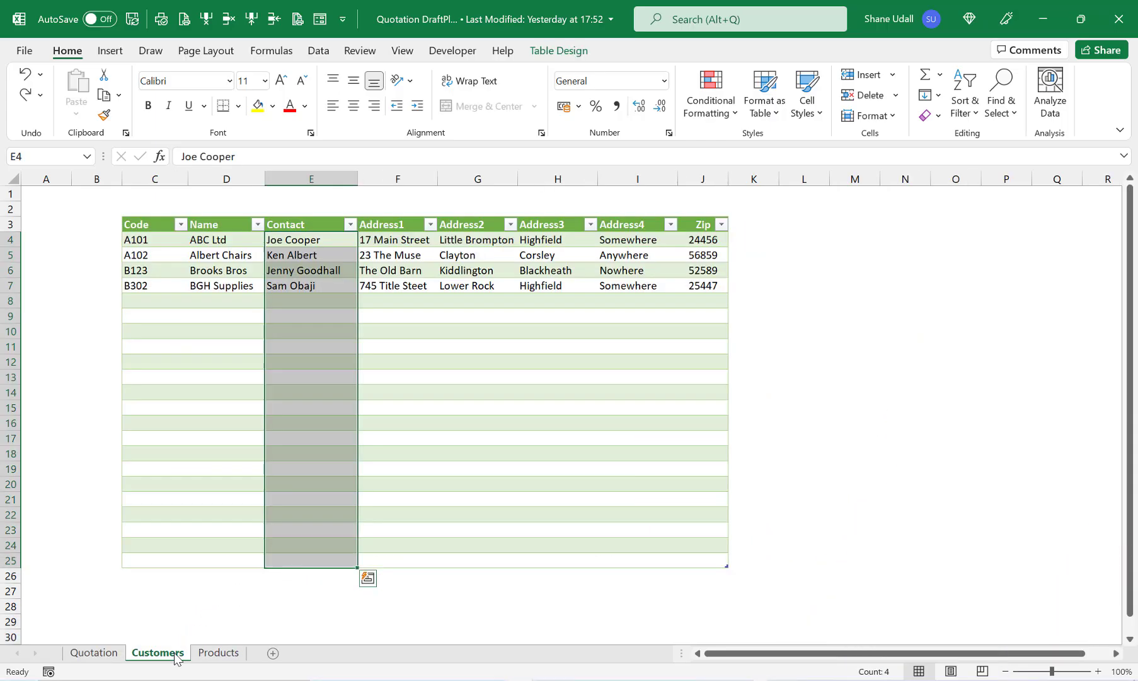
{"action": "left_click_drag", "start_coordinate": [152, 243], "coordinate": [163, 560]}
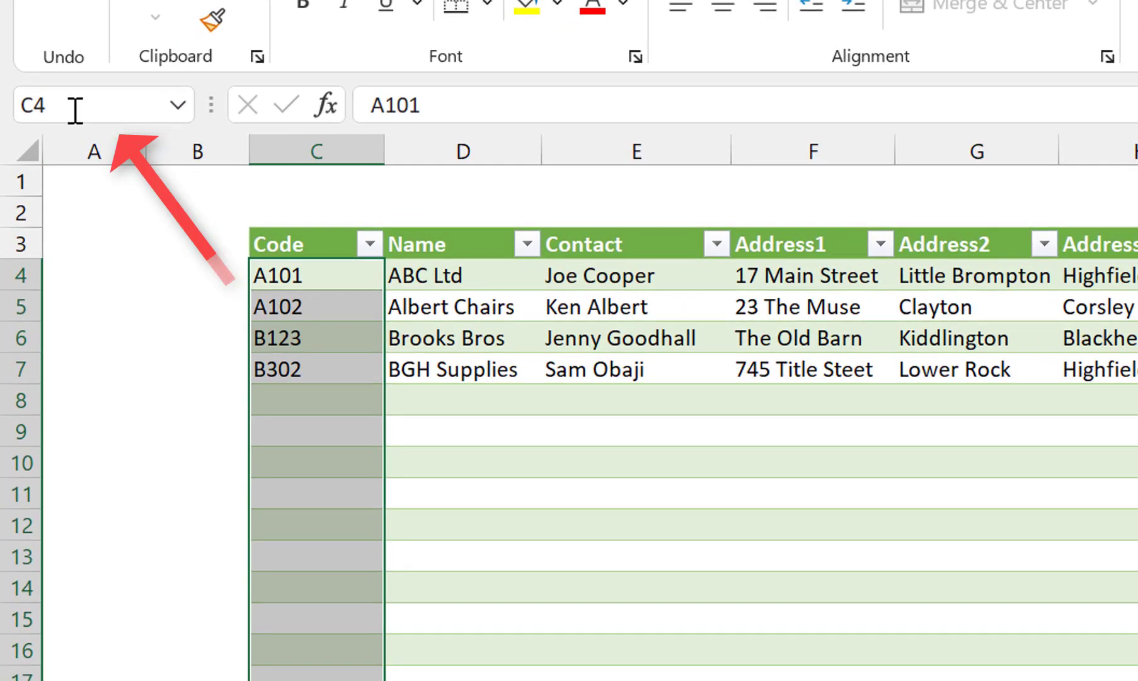
{"action": "left_click", "coordinate": [74, 108]}
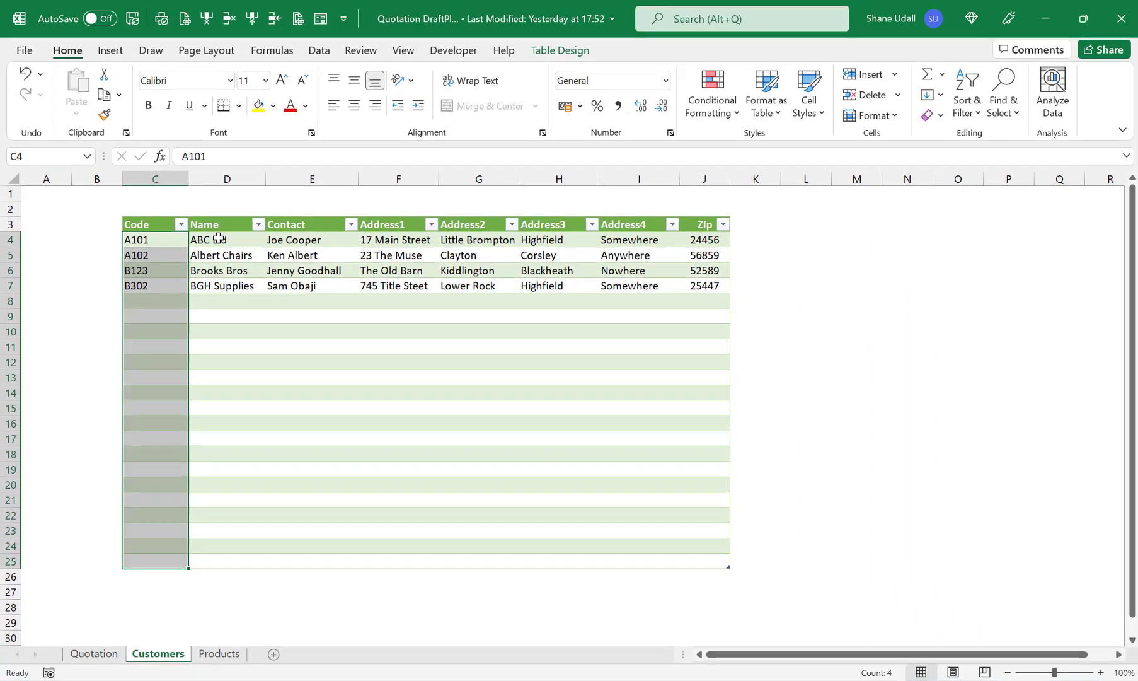
{"action": "left_click_drag", "start_coordinate": [427, 275], "coordinate": [451, 680]}
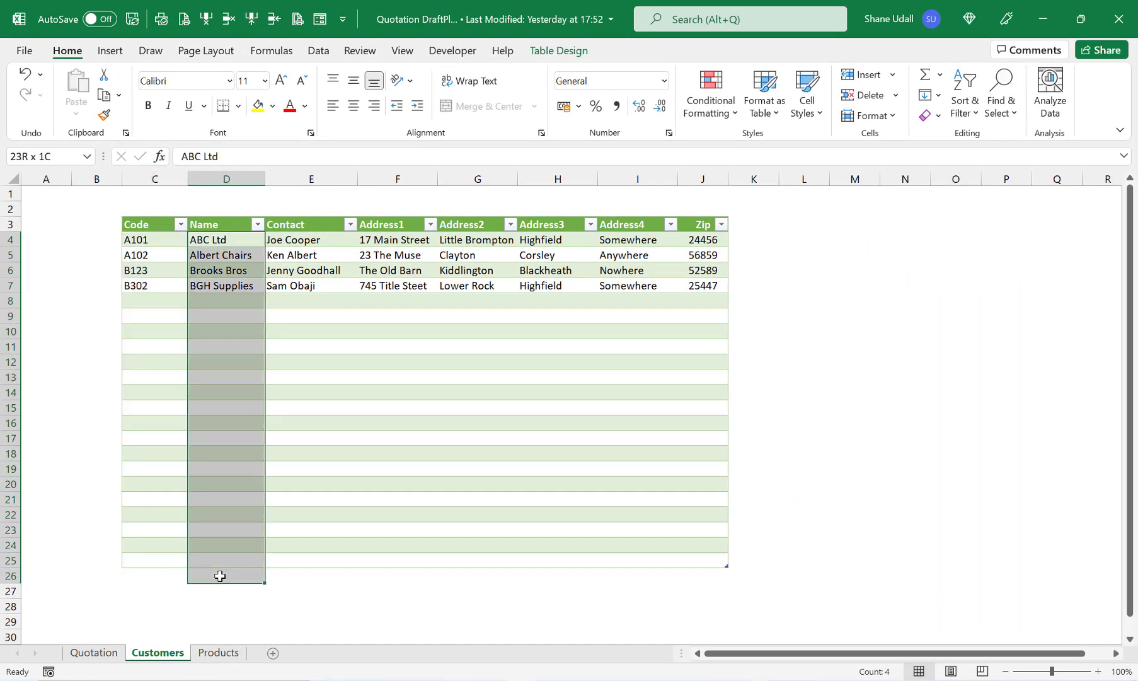
{"action": "left_click_drag", "start_coordinate": [224, 555], "coordinate": [223, 555]}
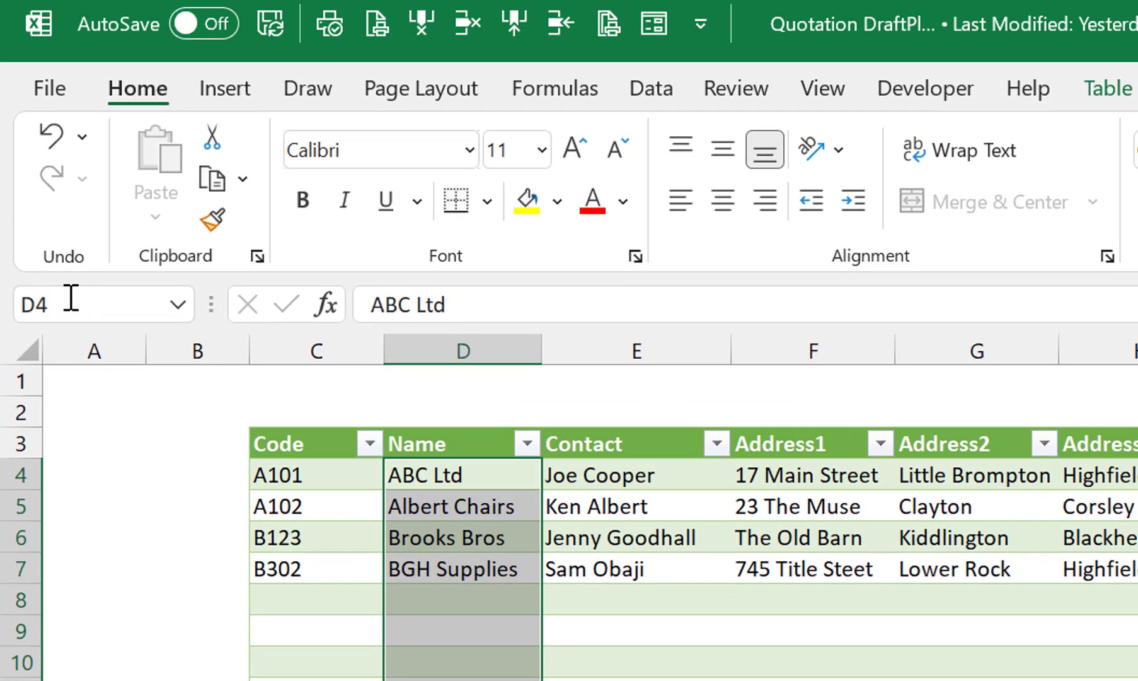
{"action": "left_click_drag", "start_coordinate": [575, 474], "coordinate": [623, 680]}
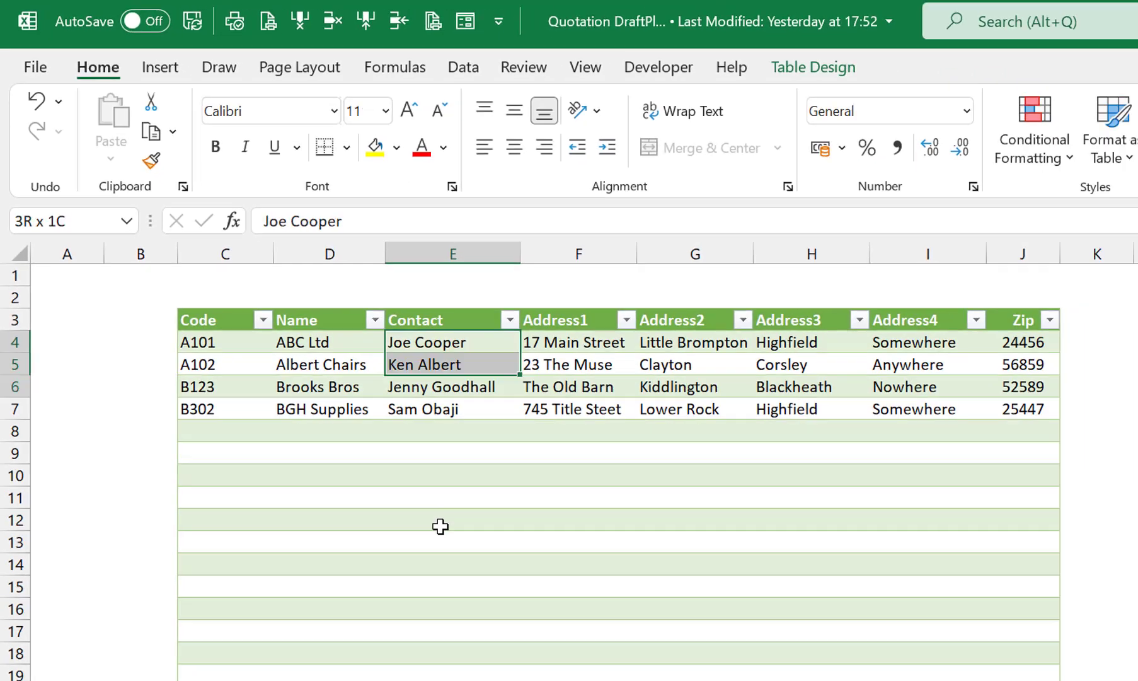
{"action": "left_click_drag", "start_coordinate": [304, 550], "coordinate": [304, 554]}
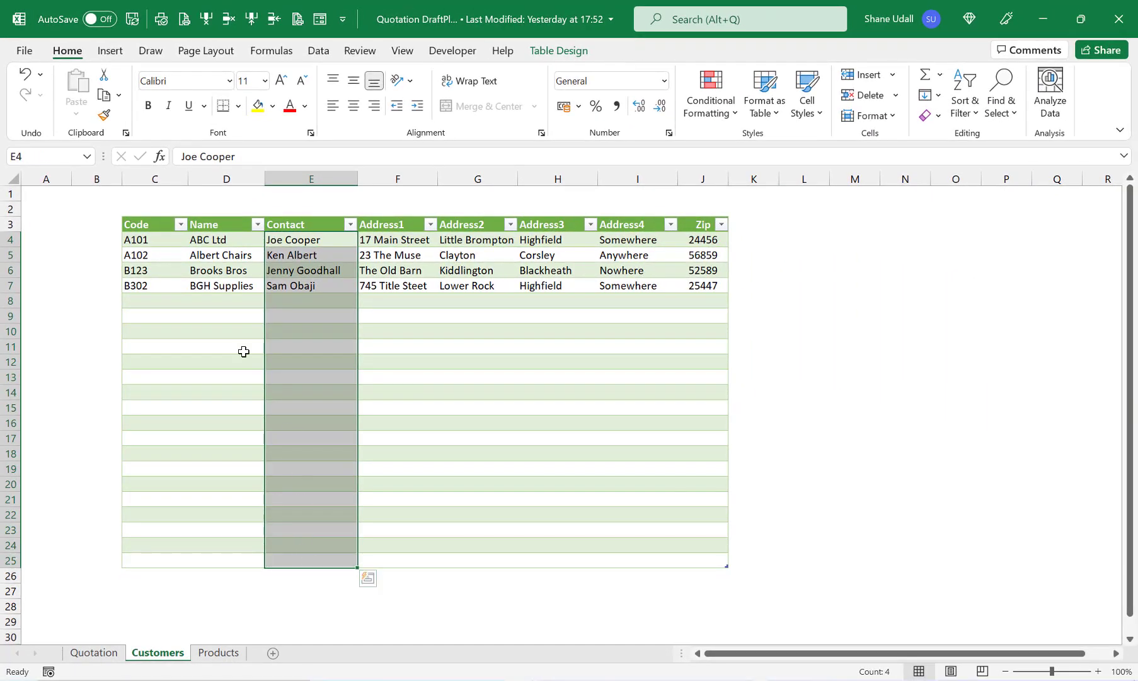
{"action": "left_click", "coordinate": [71, 154]}
{"action": "left_click", "coordinate": [99, 654]}
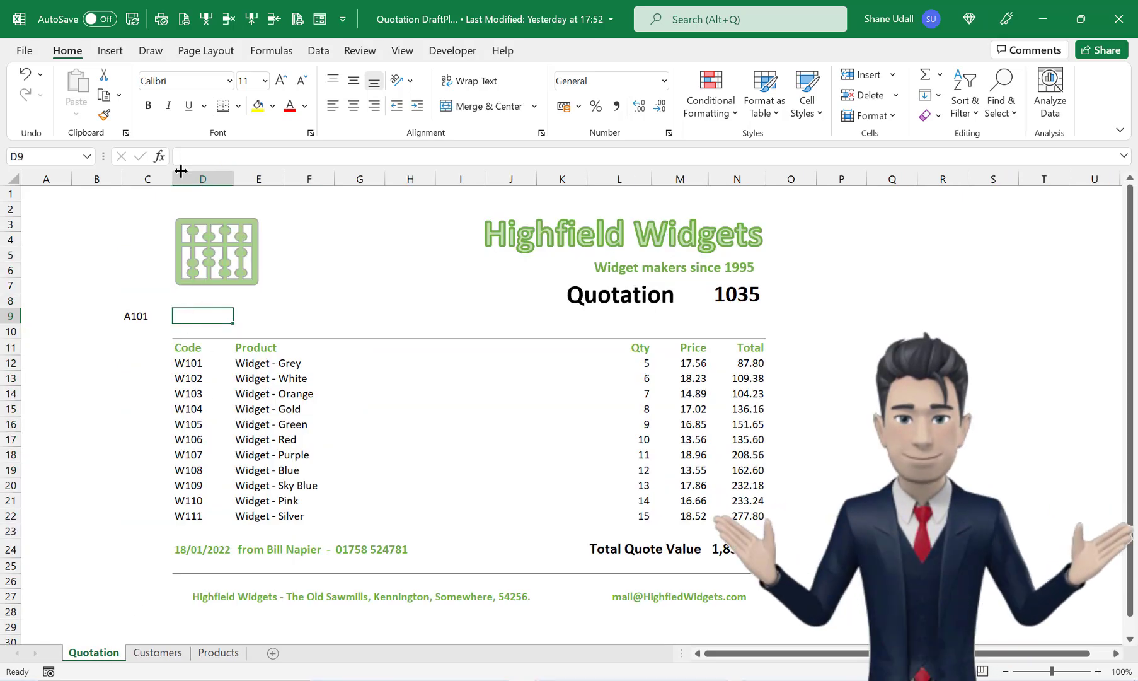
Start a CONCATENATE formula in cell D9 with the text "To: " as its first argument.
{"action": "left_click", "coordinate": [200, 165]}
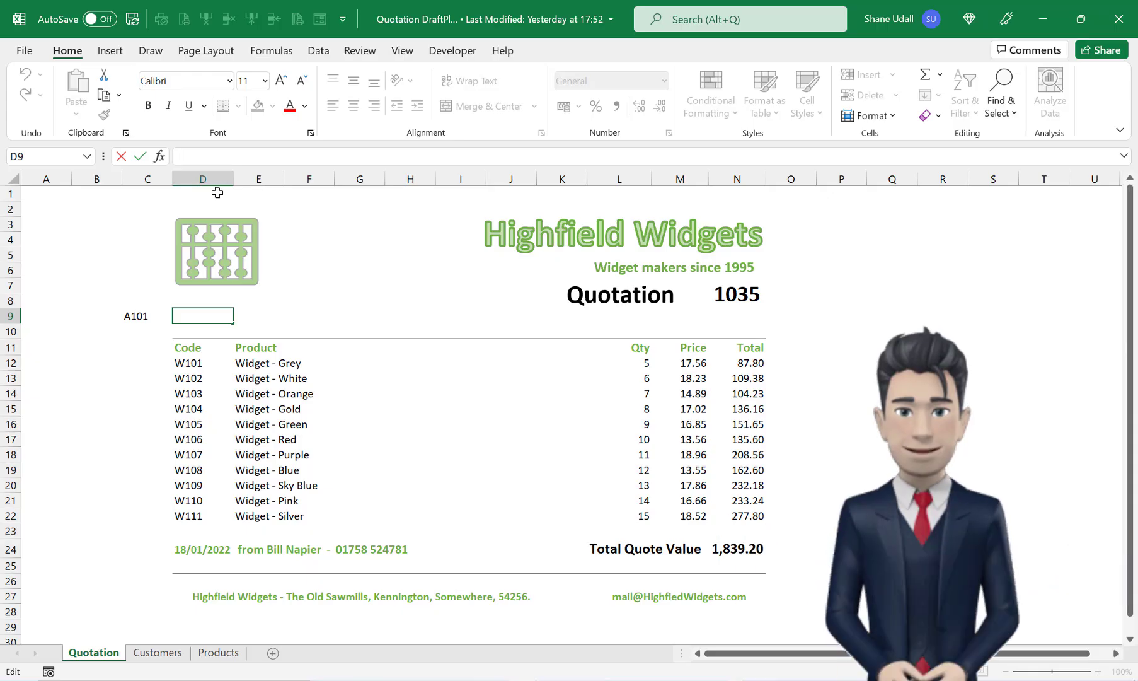
{"action": "type", "text": "="}
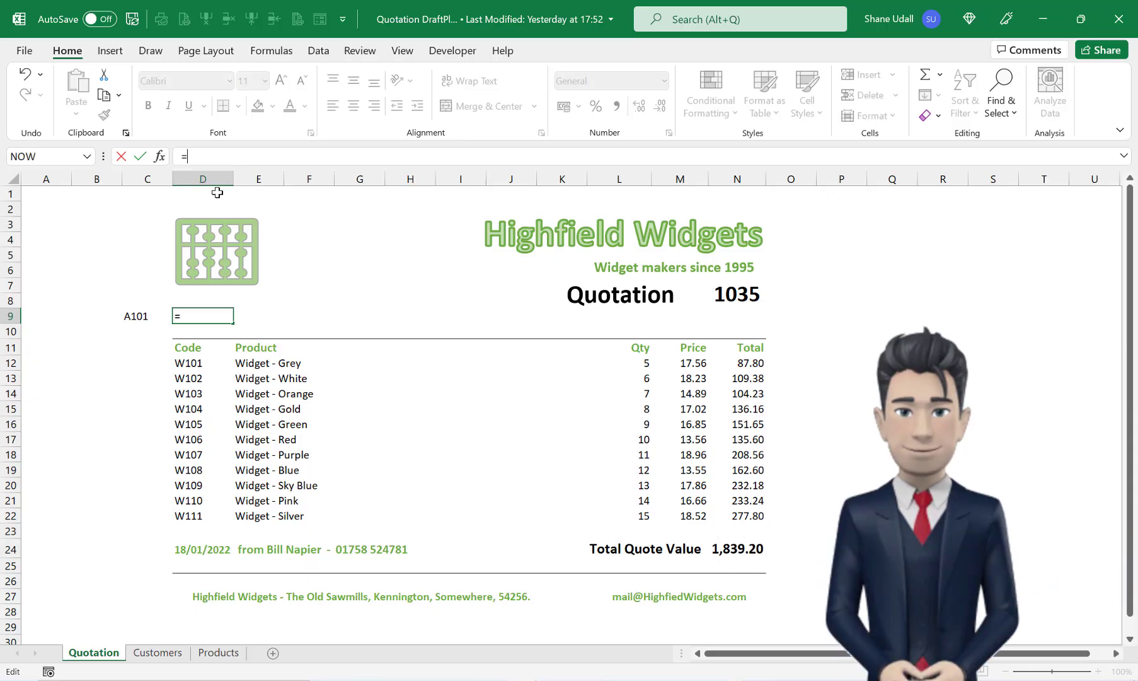
{"action": "type", "text": "CON"}
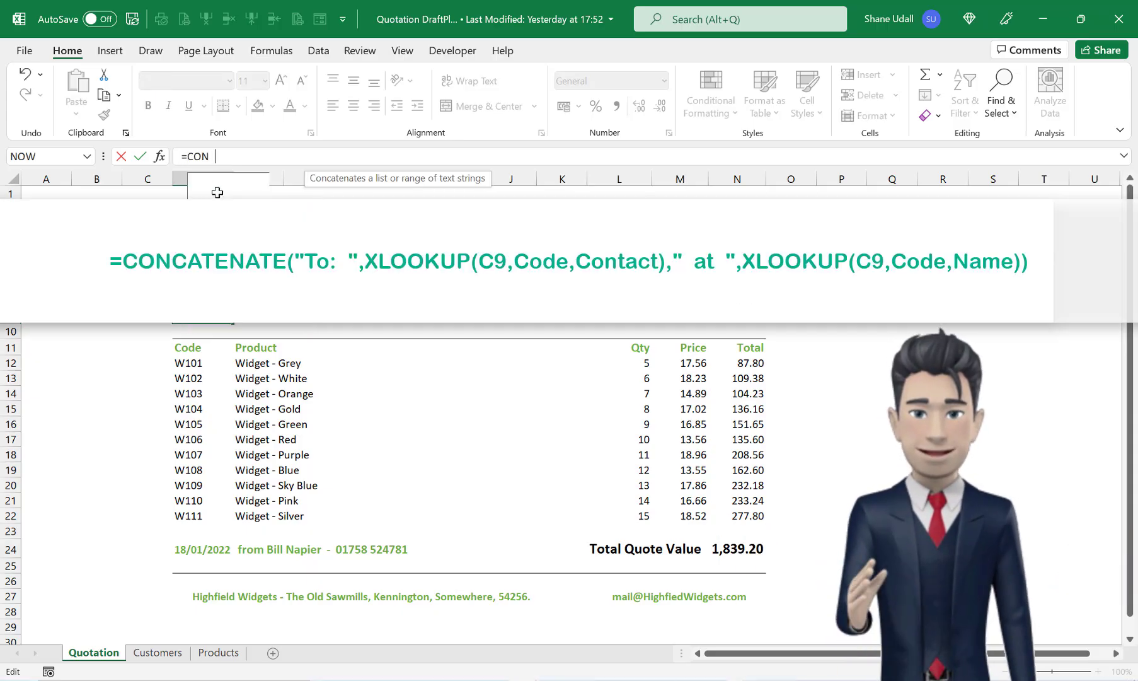
{"action": "type", "text": "CATENA"}
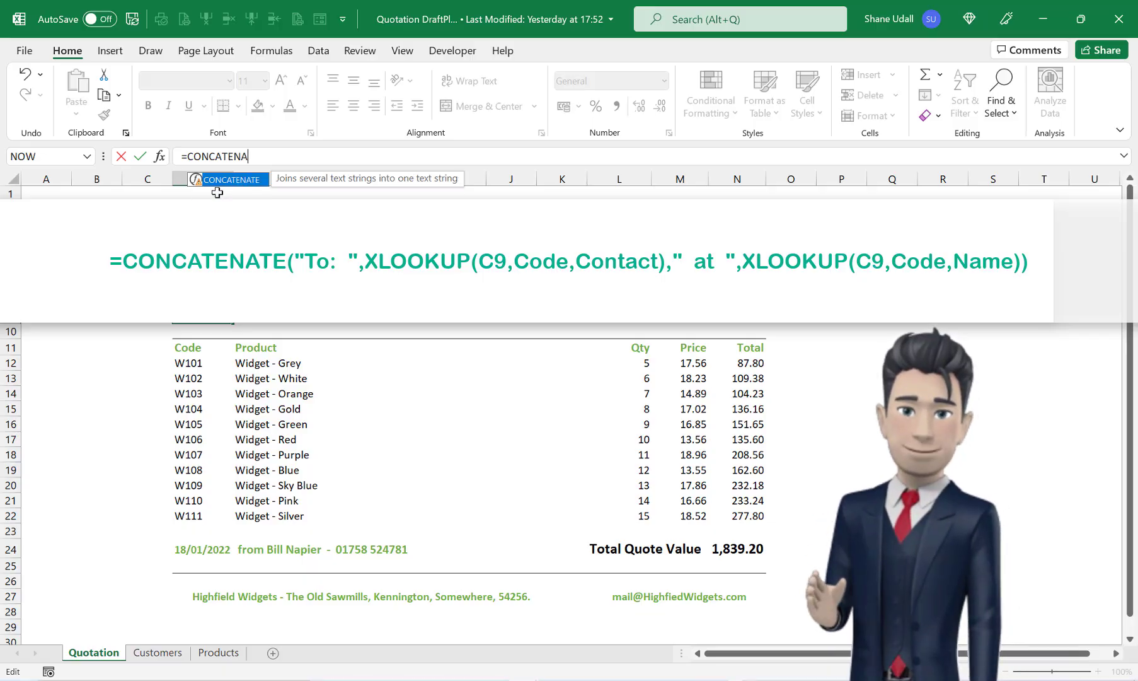
{"action": "type", "text": "TE(\""}
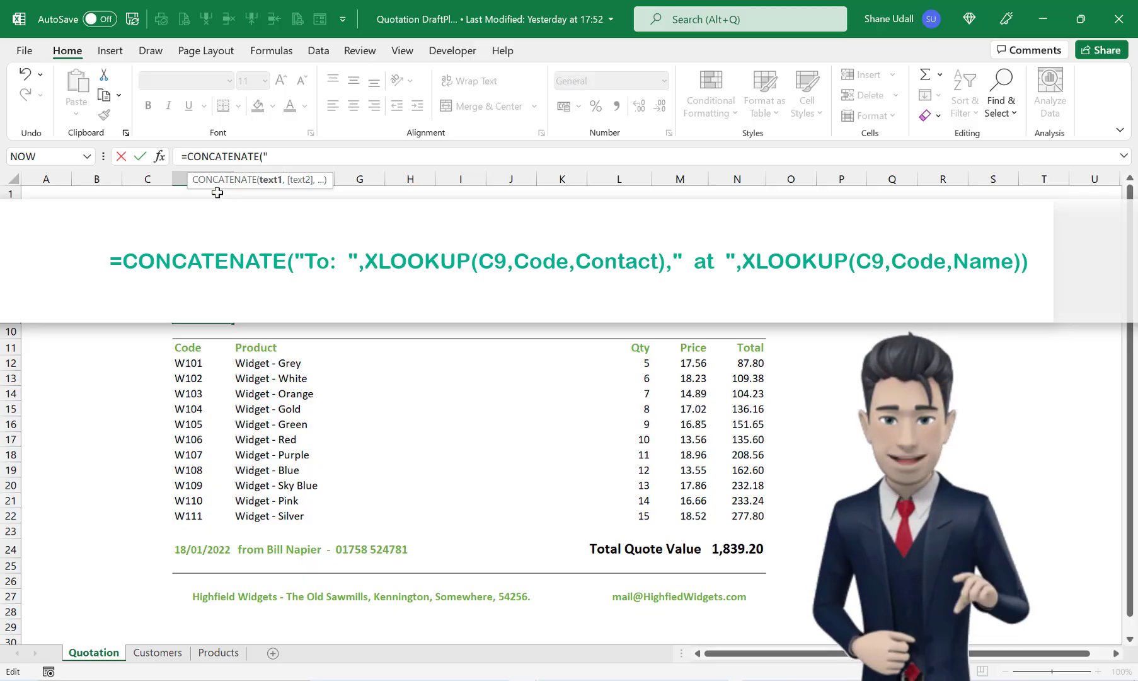
{"action": "type", "text": "To"}
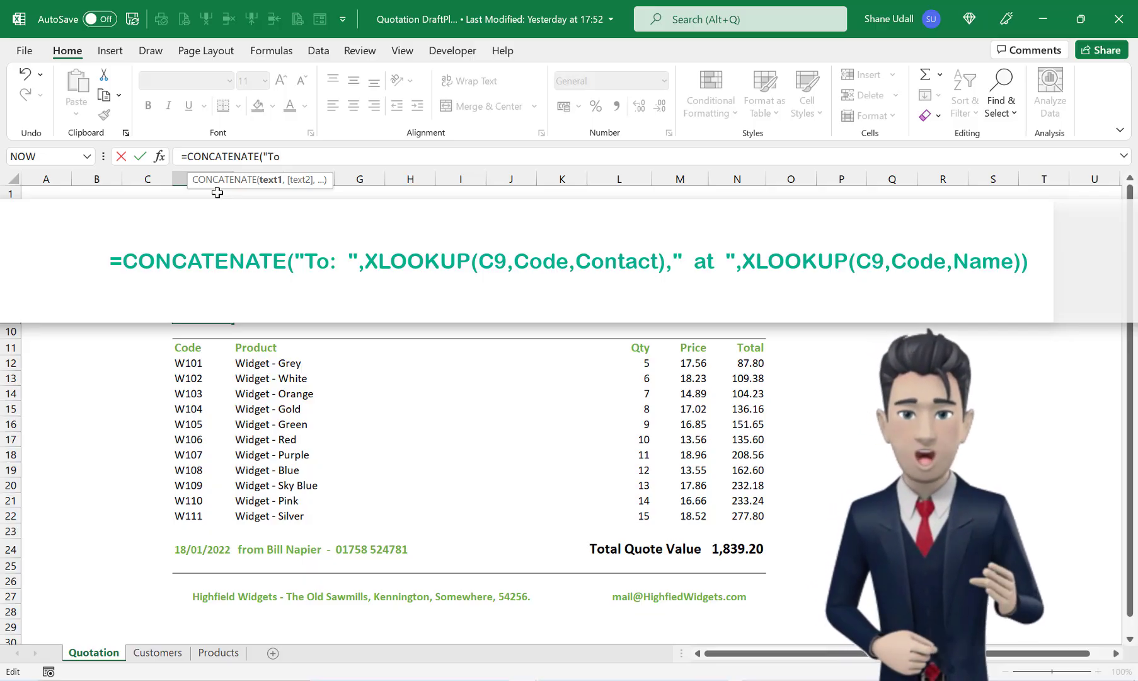
{"action": "type", "text": ": \","}
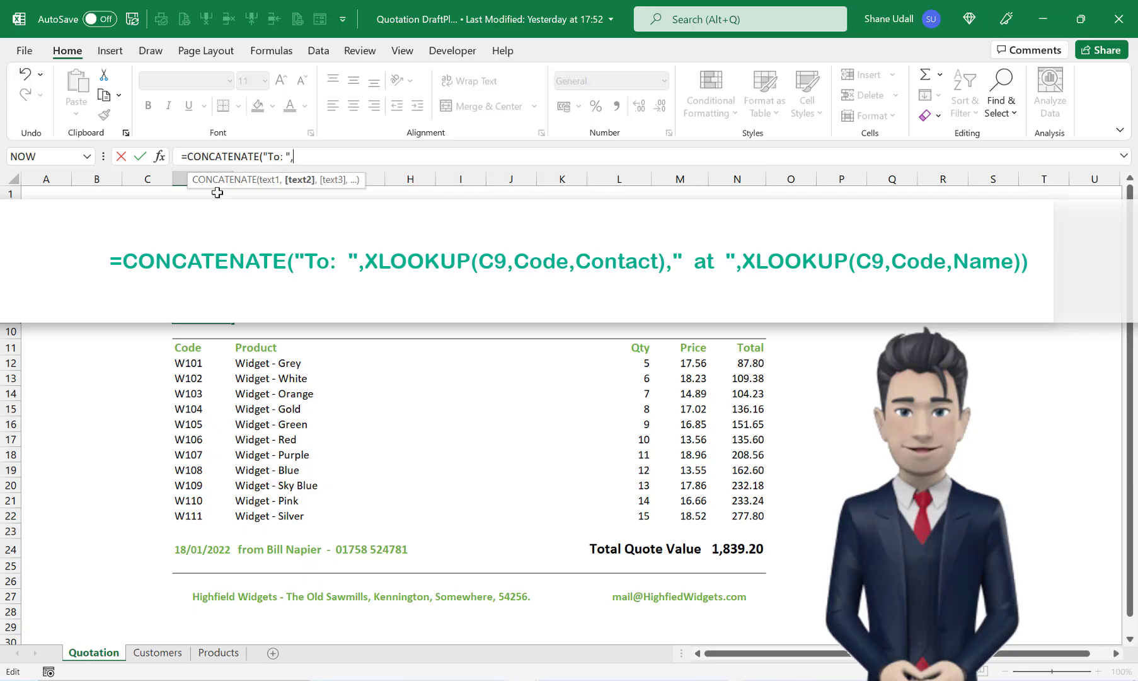
Add XLOOKUP(C9,Code,Contact) and the text " at " as the second and third arguments of the D9 formula.
{"action": "type", "text": "XLOOKUP"}
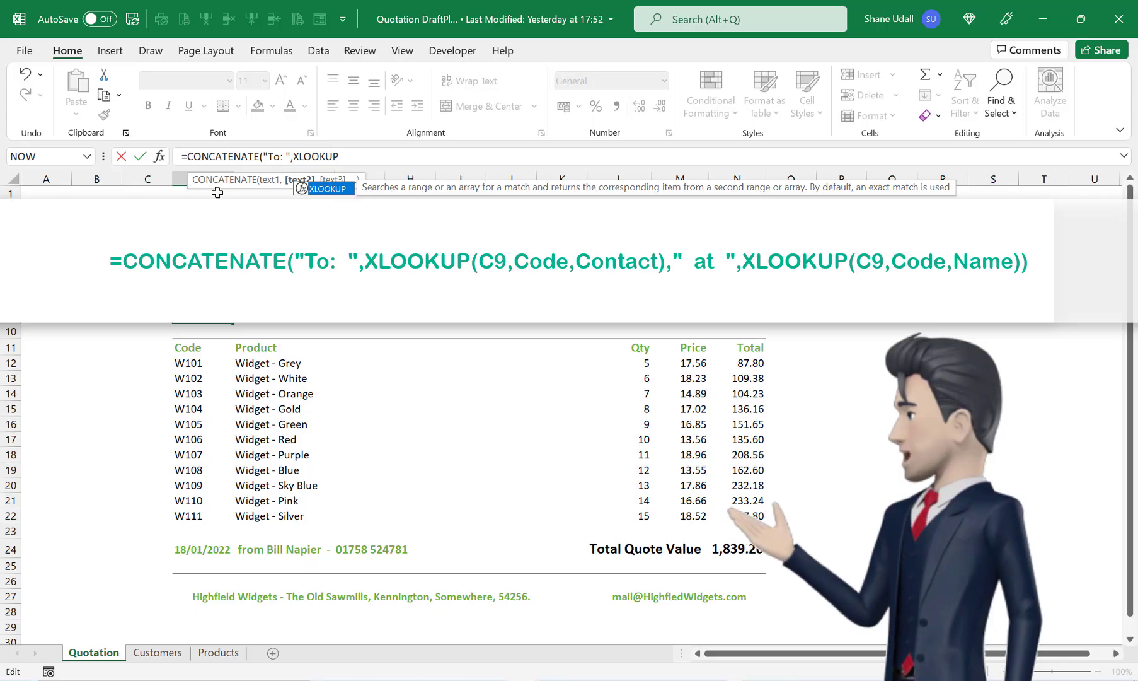
{"action": "type", "text": "(C9"}
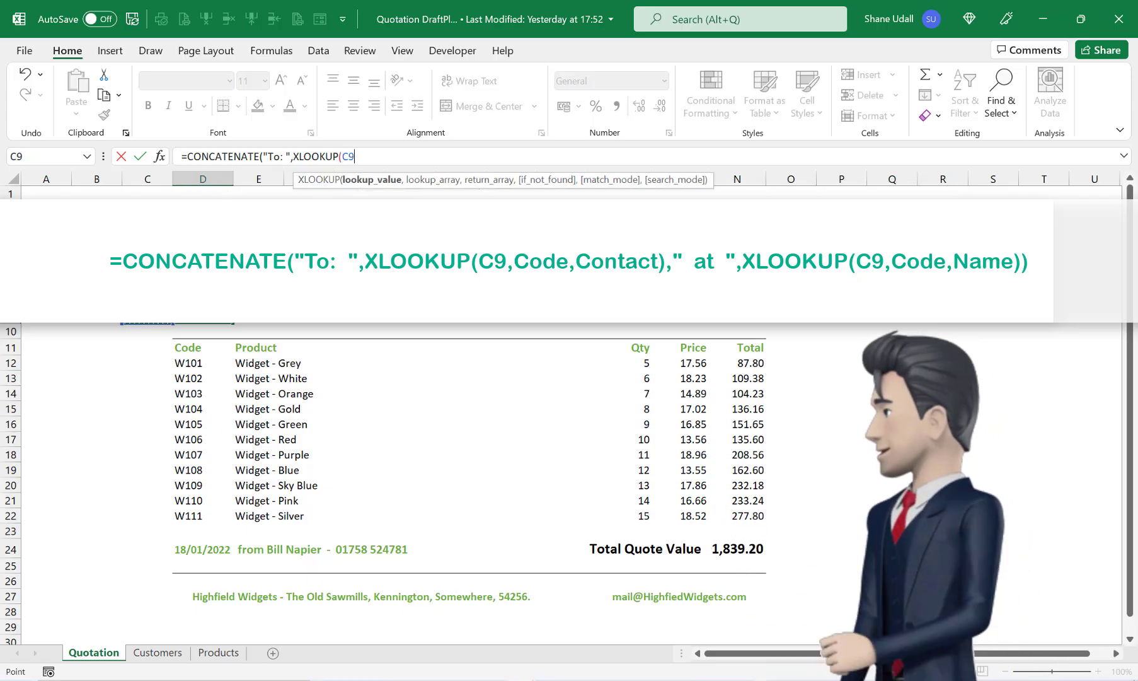
{"action": "type", "text": ",CODE"}
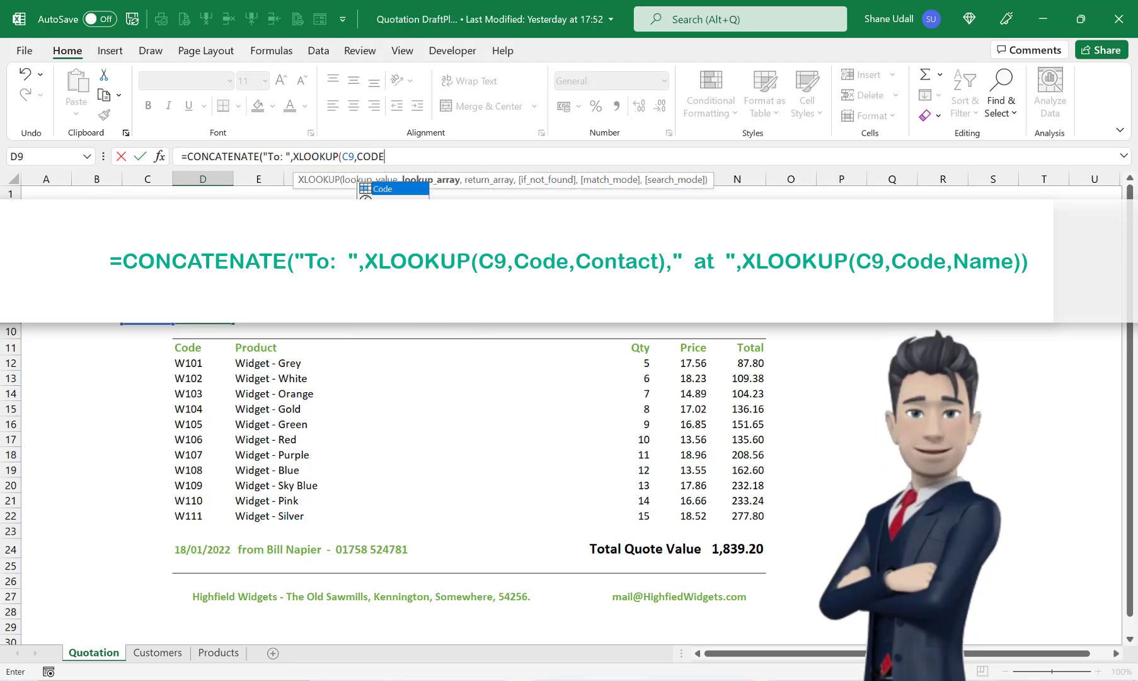
{"action": "type", "text": ",CO"}
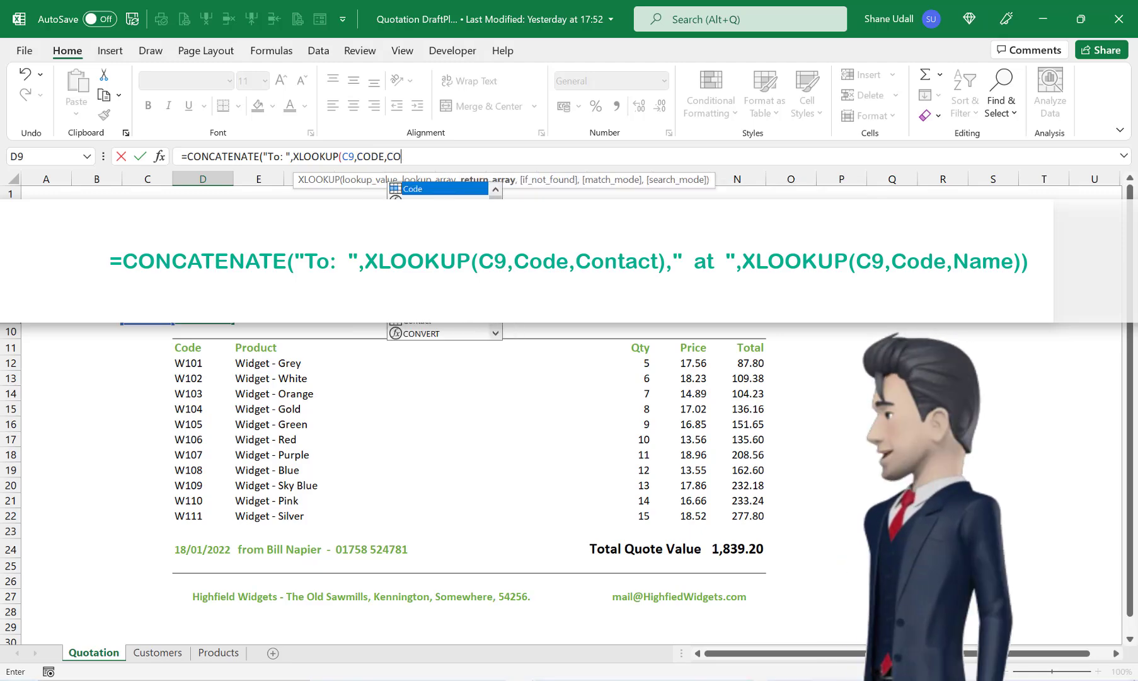
{"action": "type", "text": "NTACT"}
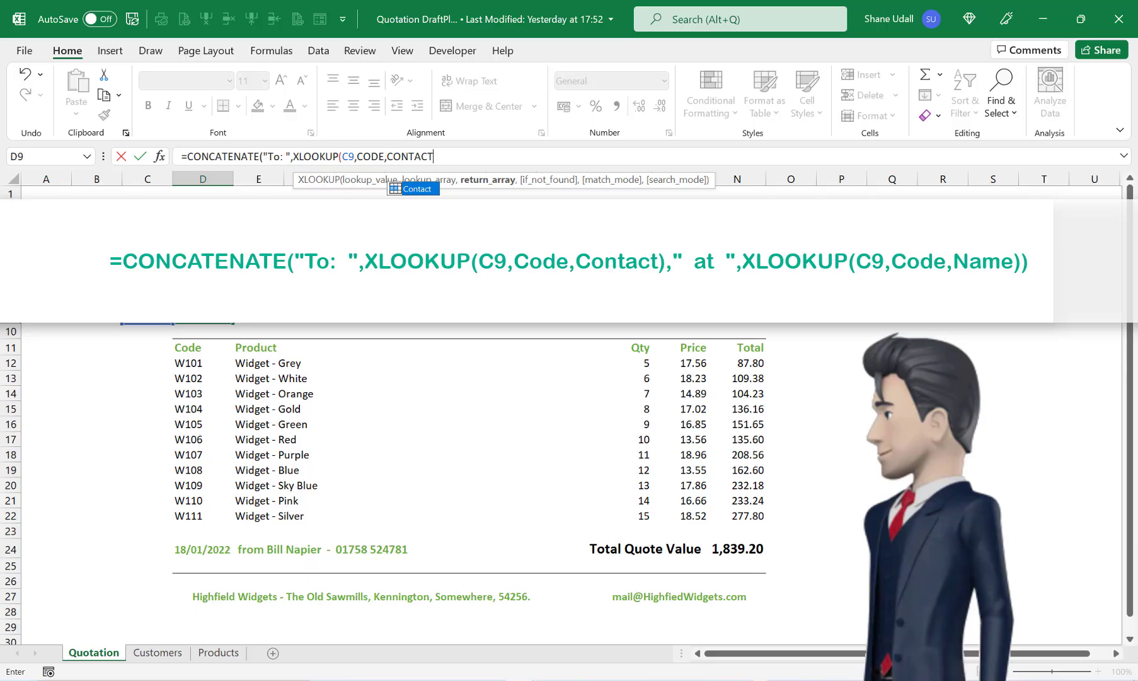
{"action": "type", "text": "),\""}
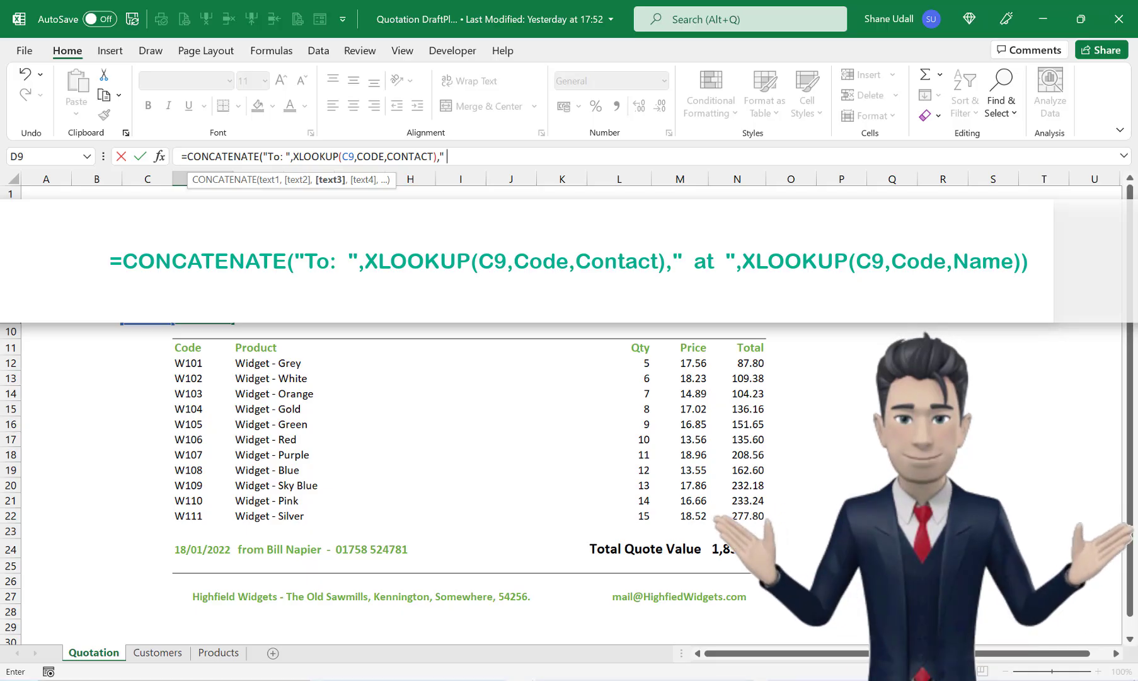
{"action": "type", "text": " at"}
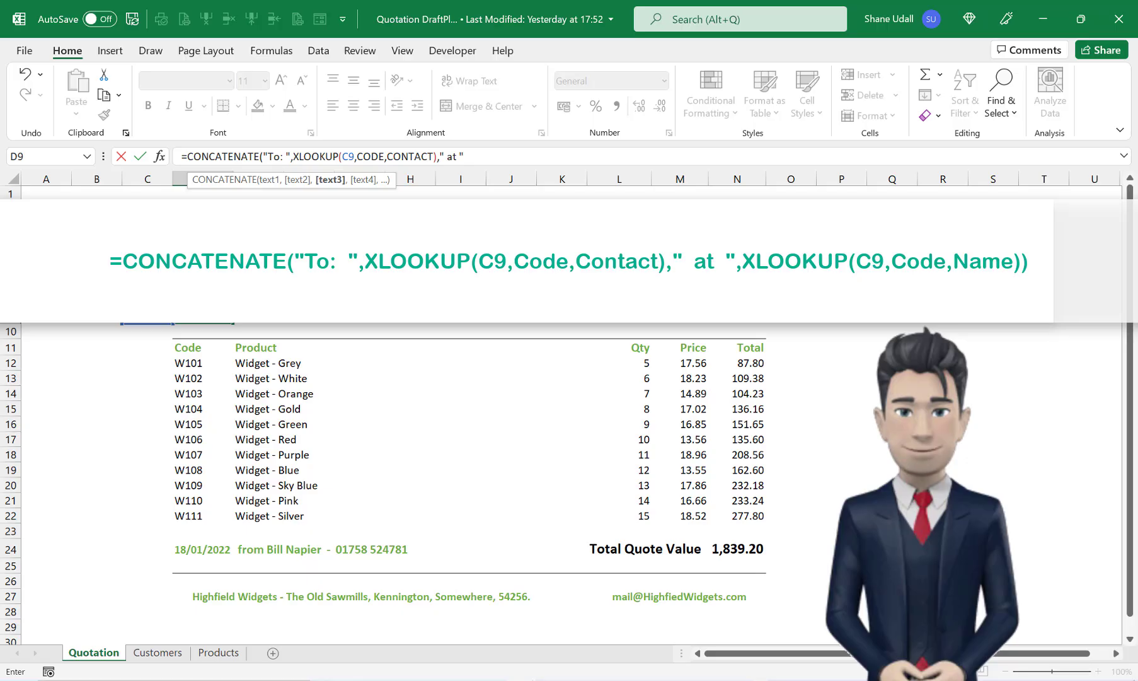
{"action": "type", "text": " \","}
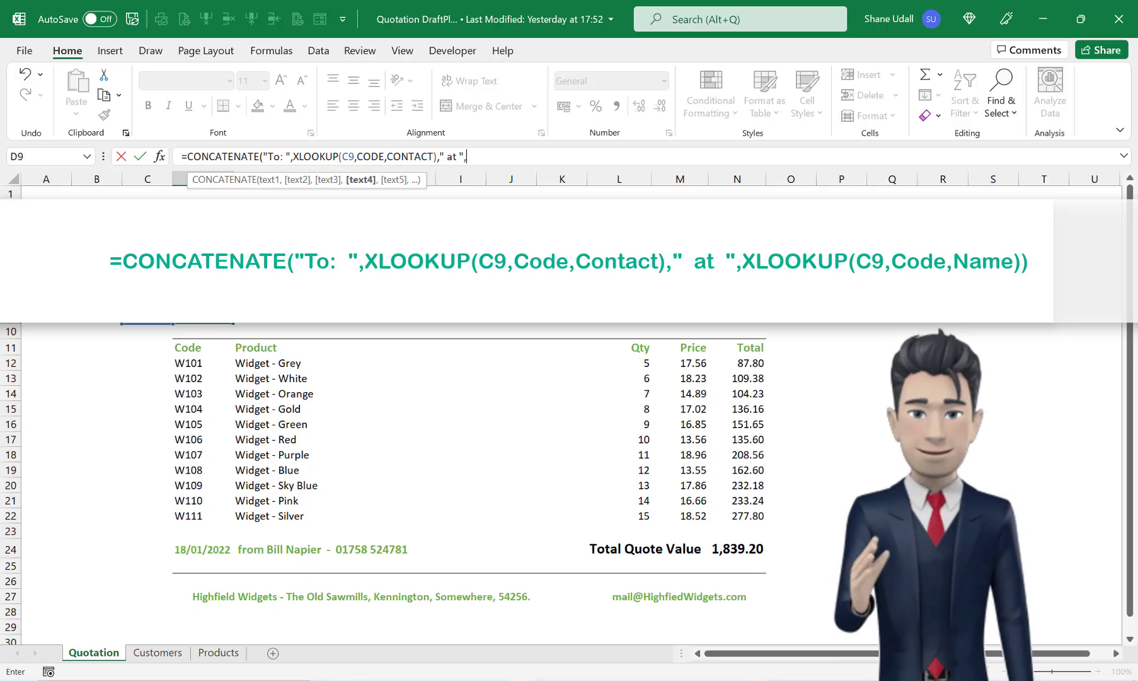
Add XLOOKUP(C9,Code,Name,) as the last argument of the D9 formula and enter the completed formula.
{"action": "key", "text": "BackSpace"}
{"action": "type", "text": "XLOOKU"}
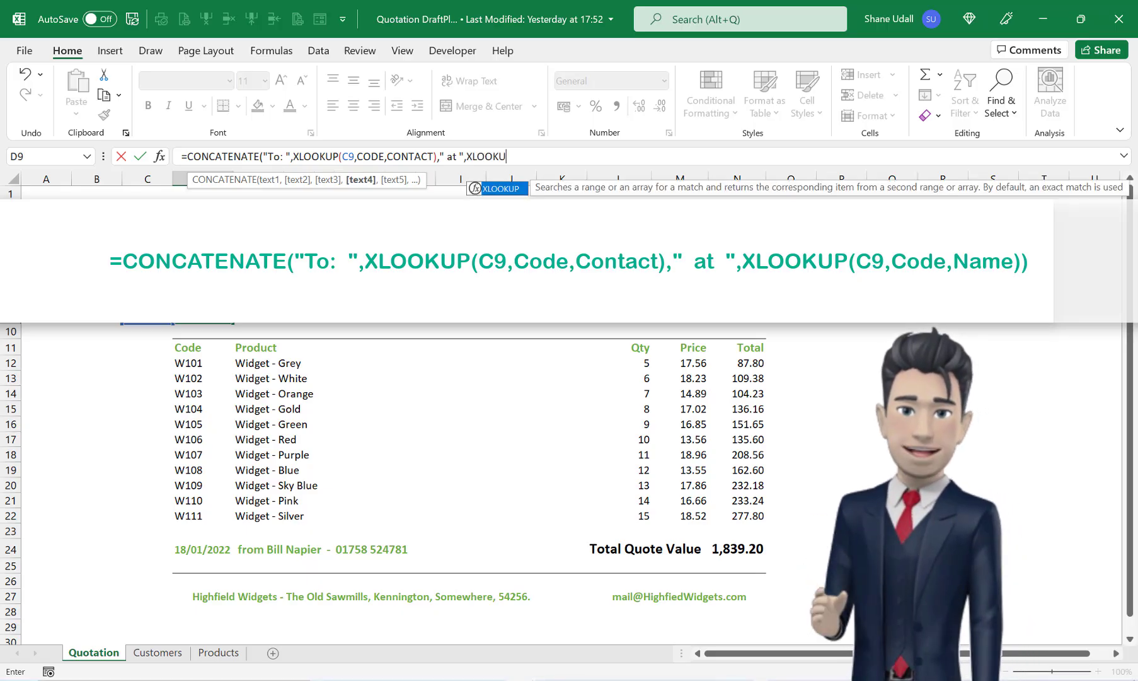
{"action": "type", "text": "P("}
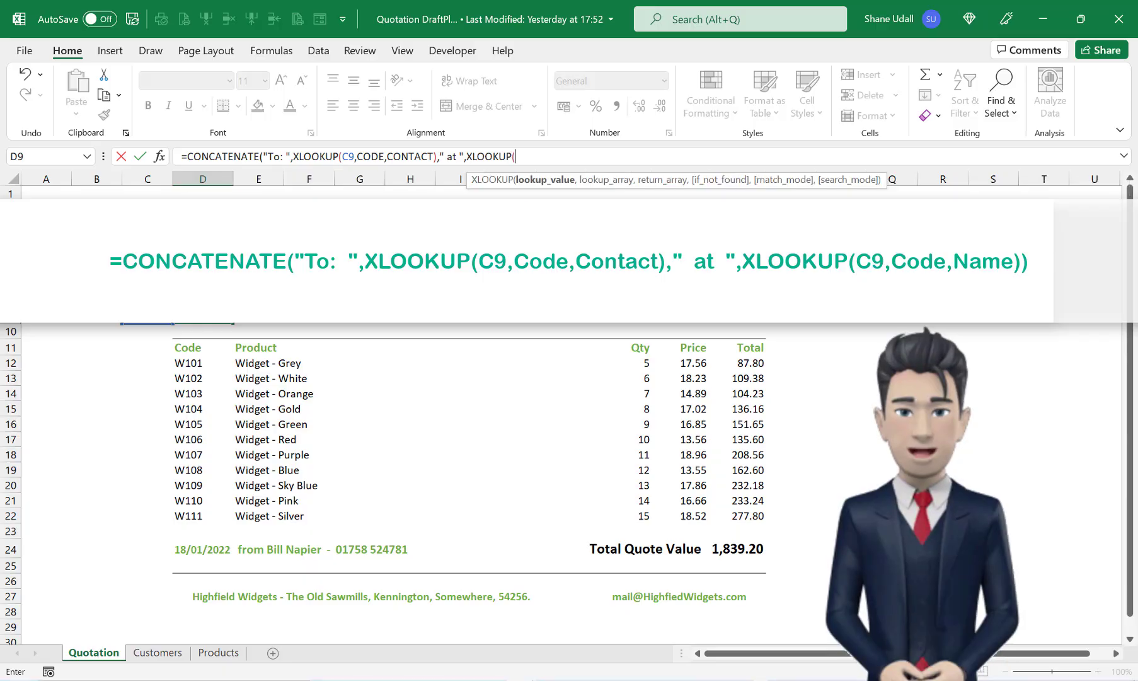
{"action": "type", "text": "C"}
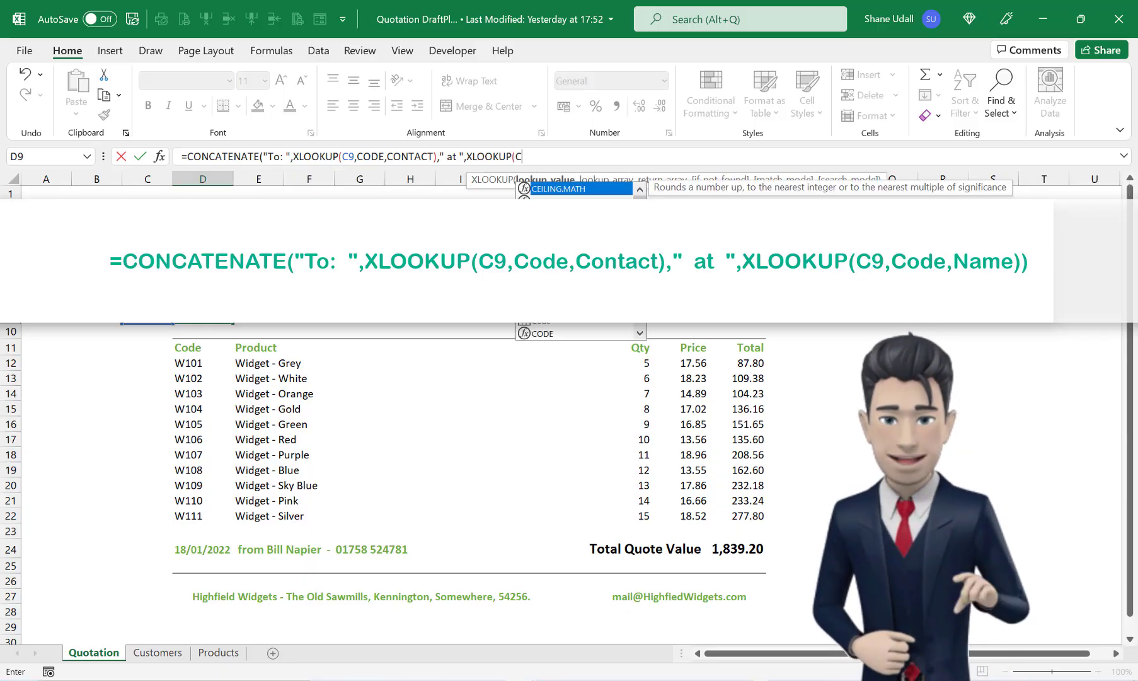
{"action": "type", "text": "9,COD"}
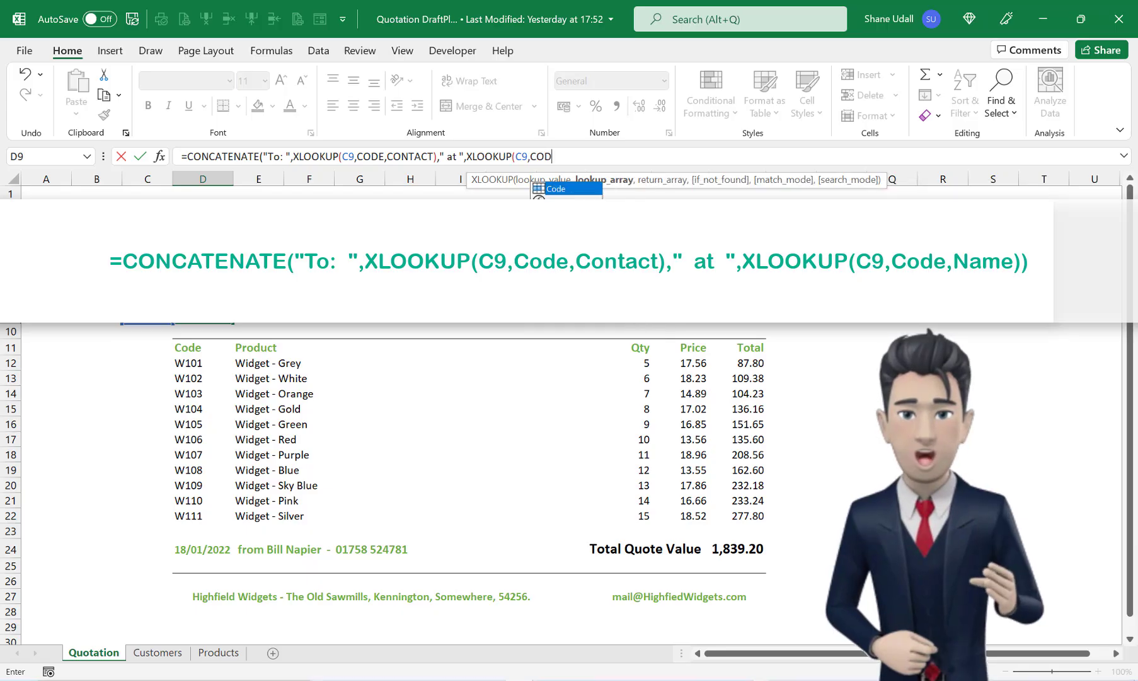
{"action": "type", "text": "E,N"}
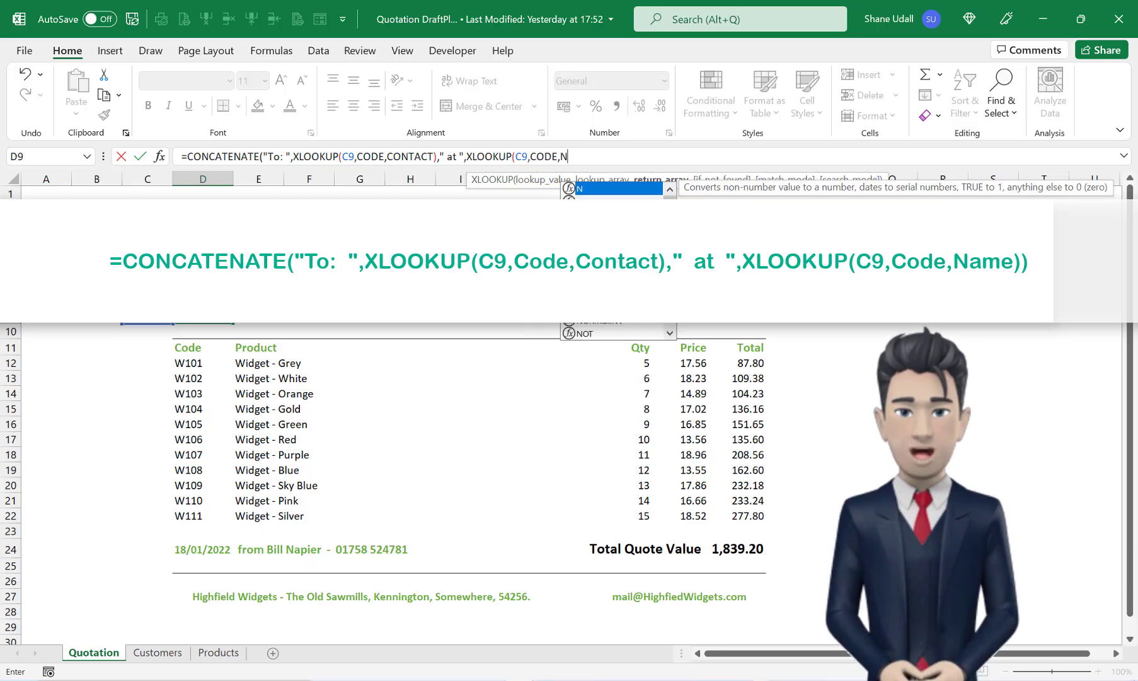
{"action": "type", "text": "AME,"}
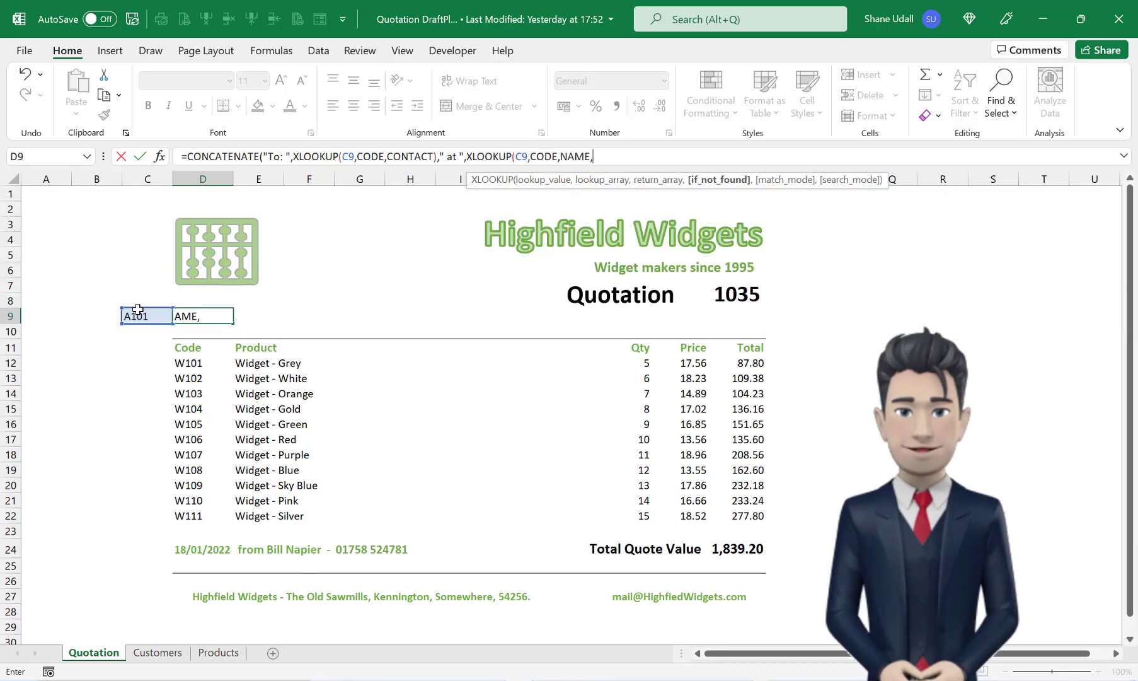
{"action": "type", "text": ")"}
{"action": "key", "text": "ctrl+Return"}
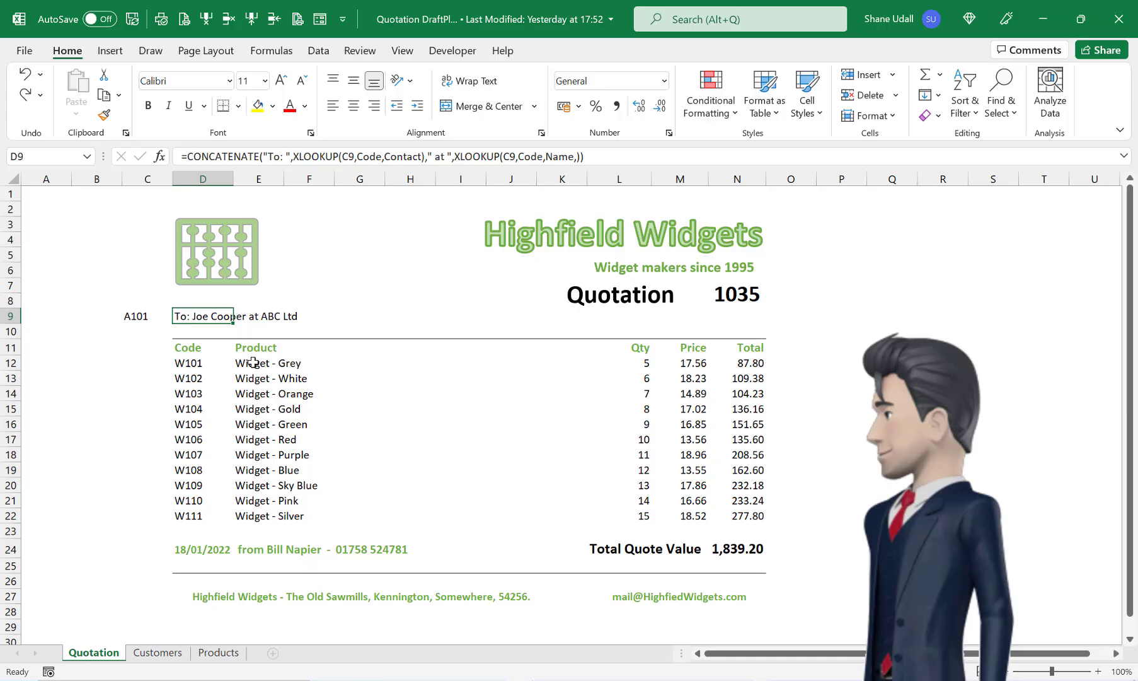
Compare the customer line in D9 with the Name and Contact entries for code A101 on the Customers sheet.
{"action": "left_click", "coordinate": [169, 653]}
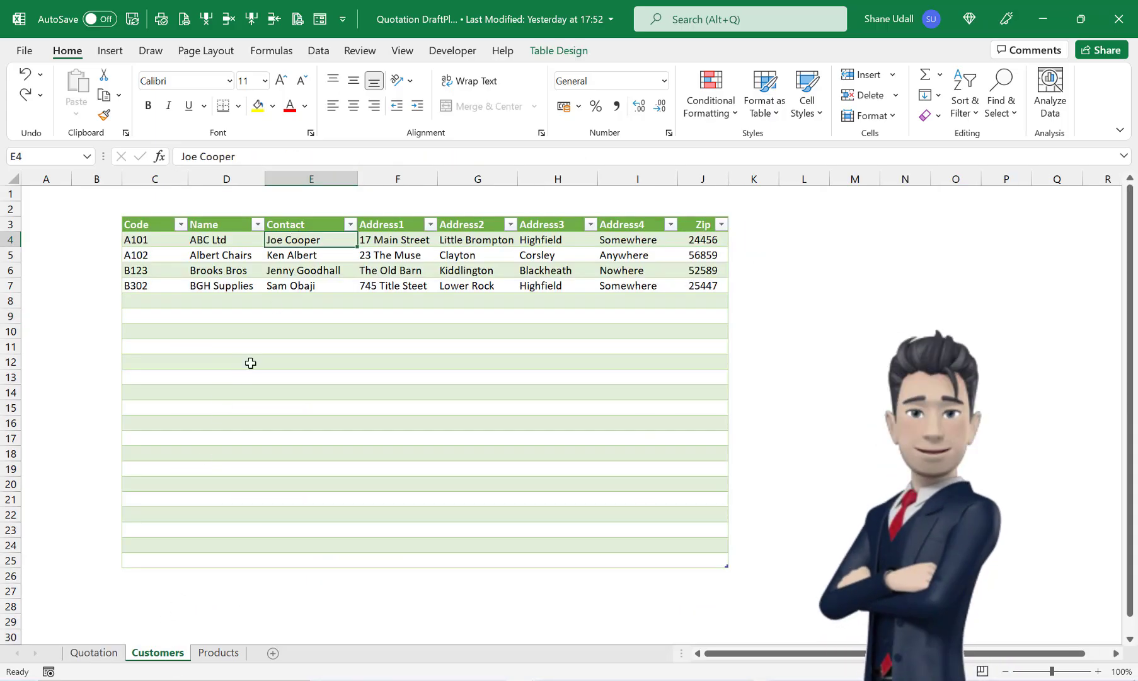
{"action": "left_click", "coordinate": [118, 654]}
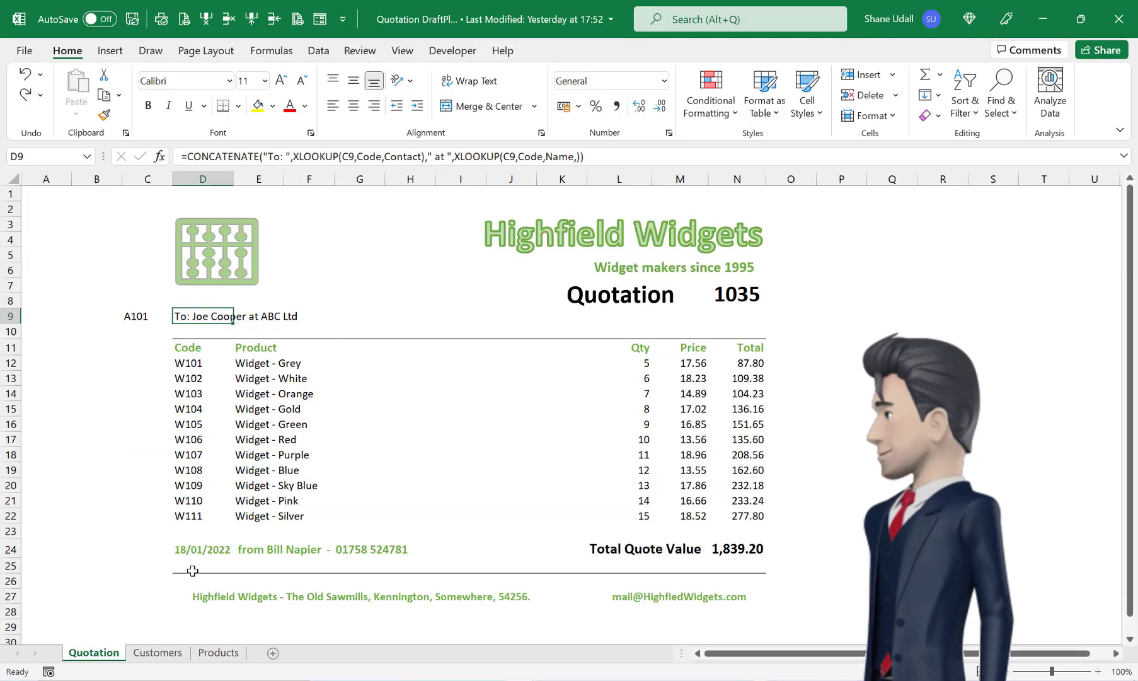
{"action": "left_click", "coordinate": [142, 653]}
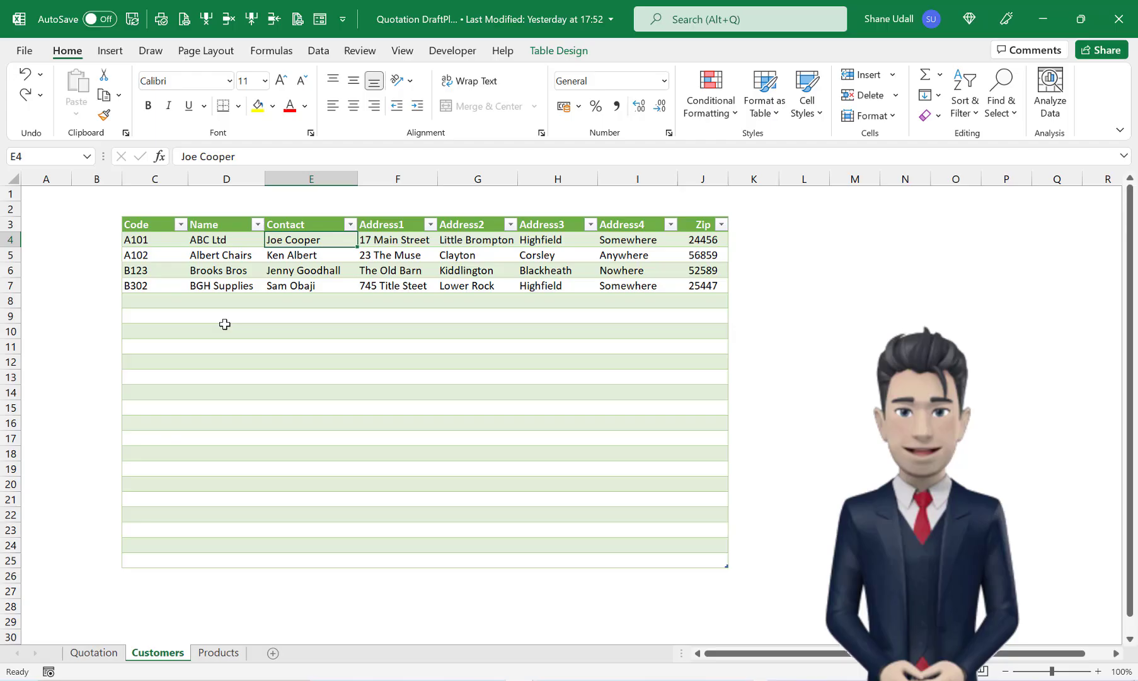
{"action": "left_click", "coordinate": [225, 240]}
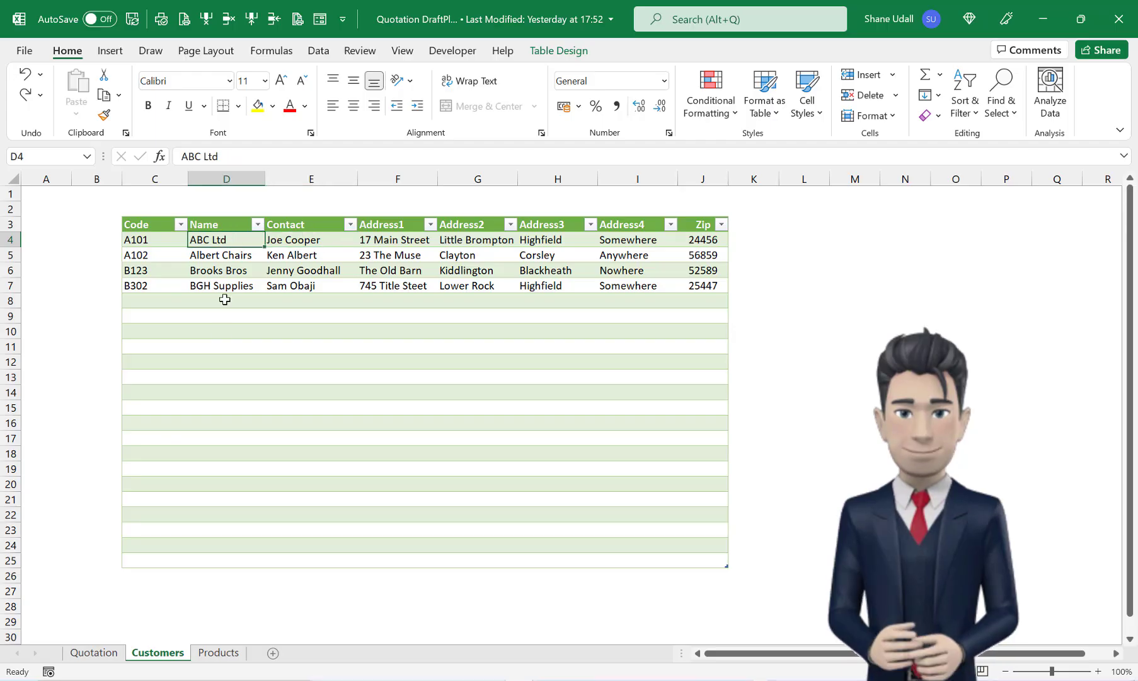
{"action": "left_click", "coordinate": [95, 653]}
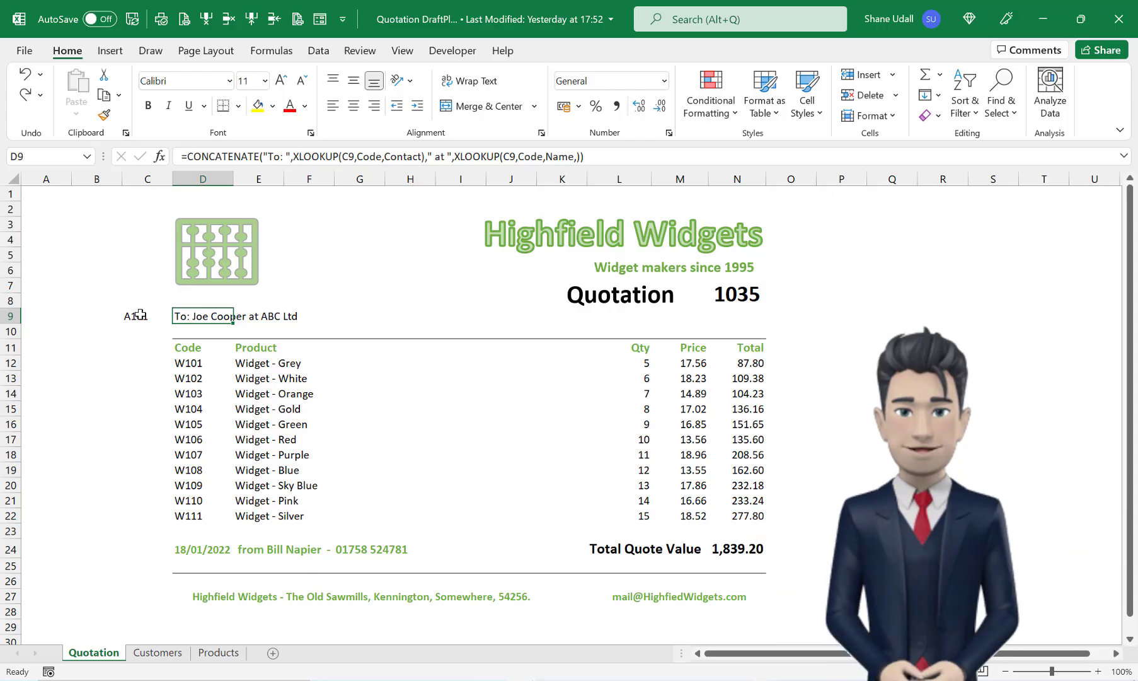
Hide the customer code in cell C9 by setting its font colour to white.
{"action": "left_click", "coordinate": [140, 315]}
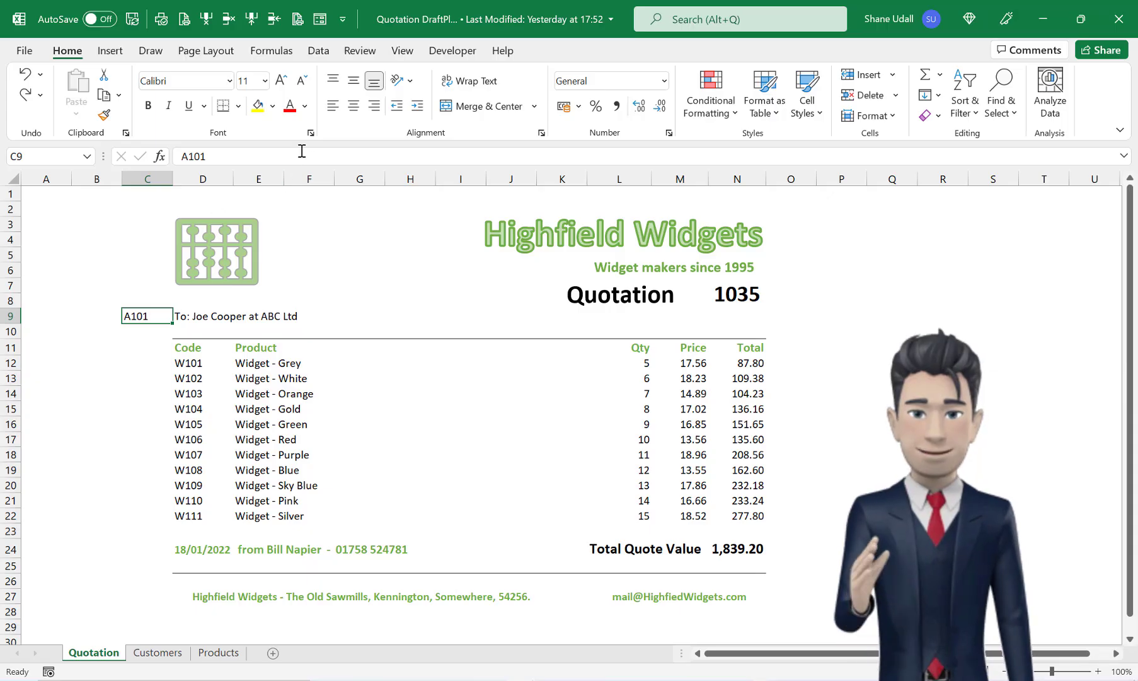
{"action": "left_click", "coordinate": [305, 105]}
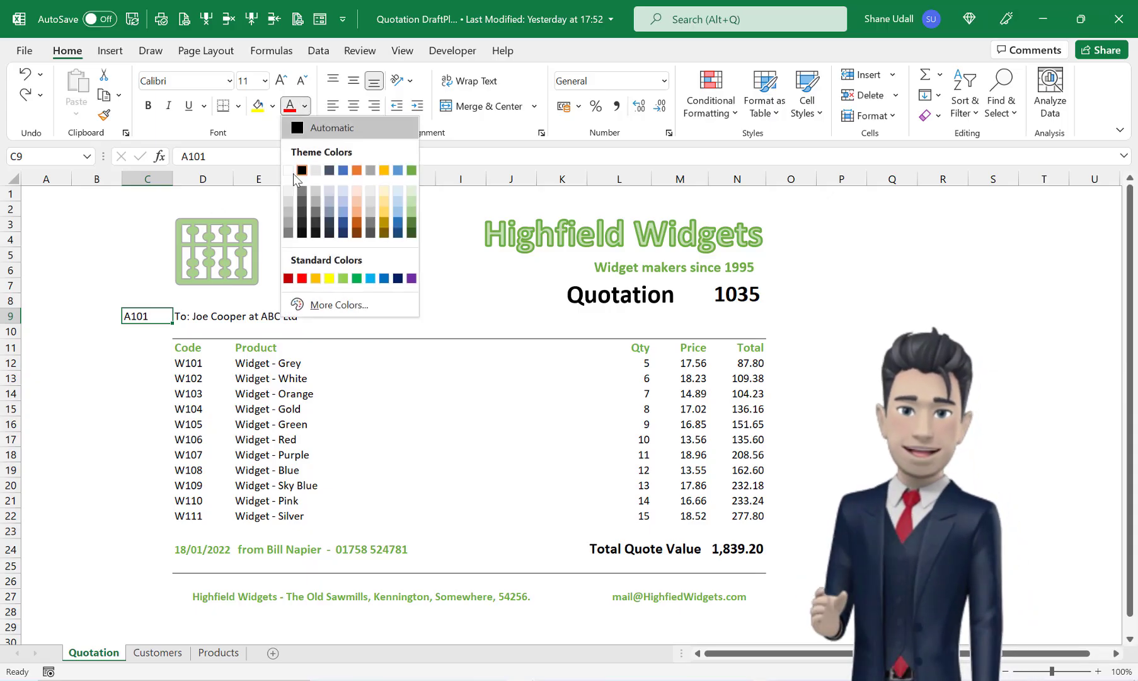
{"action": "left_click", "coordinate": [289, 170]}
{"action": "left_click", "coordinate": [217, 317]}
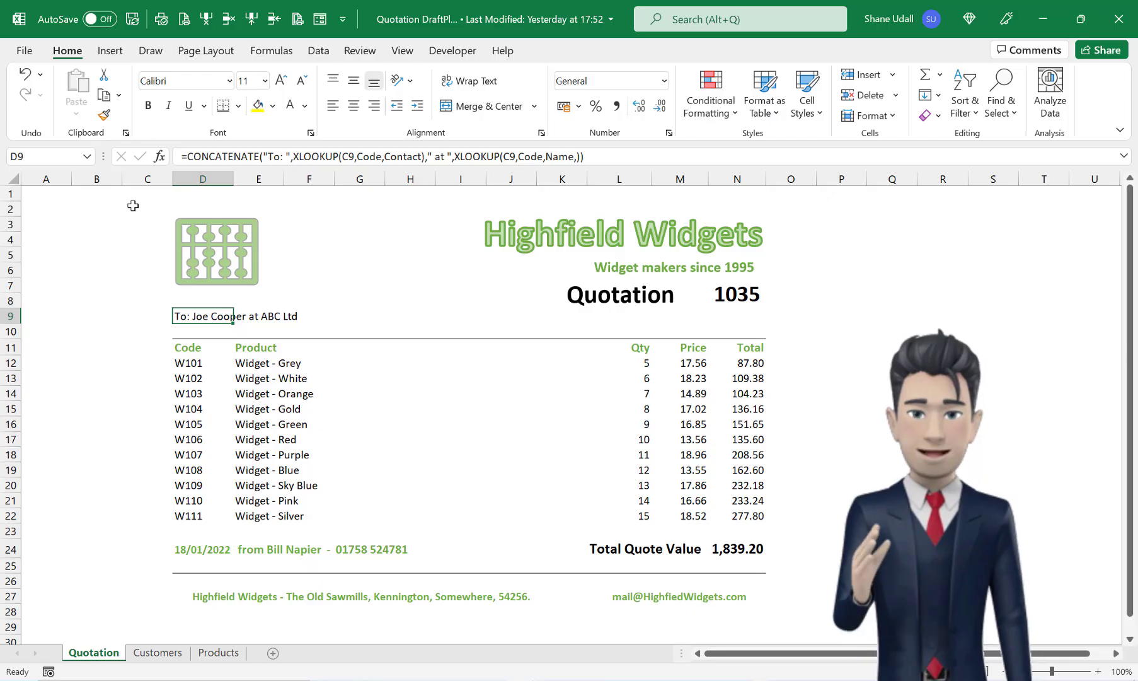
Apply outside borders around the whole quotation layout in C2:O28 and deselect the range.
{"action": "left_click_drag", "start_coordinate": [133, 206], "coordinate": [803, 613]}
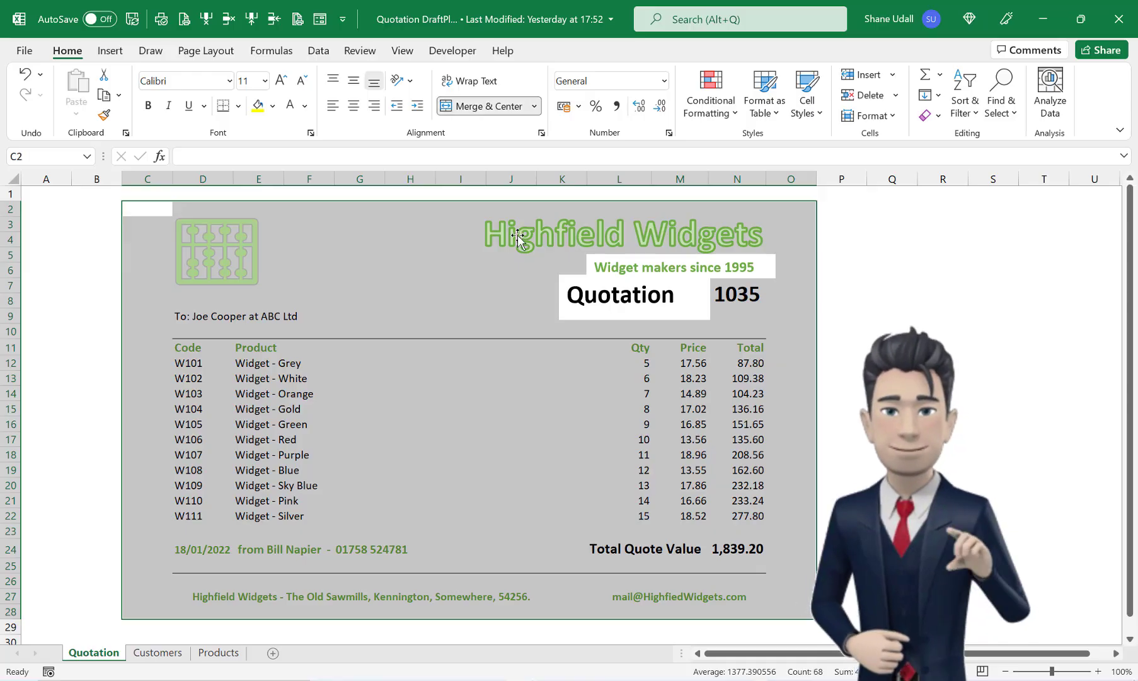
{"action": "left_click", "coordinate": [238, 107]}
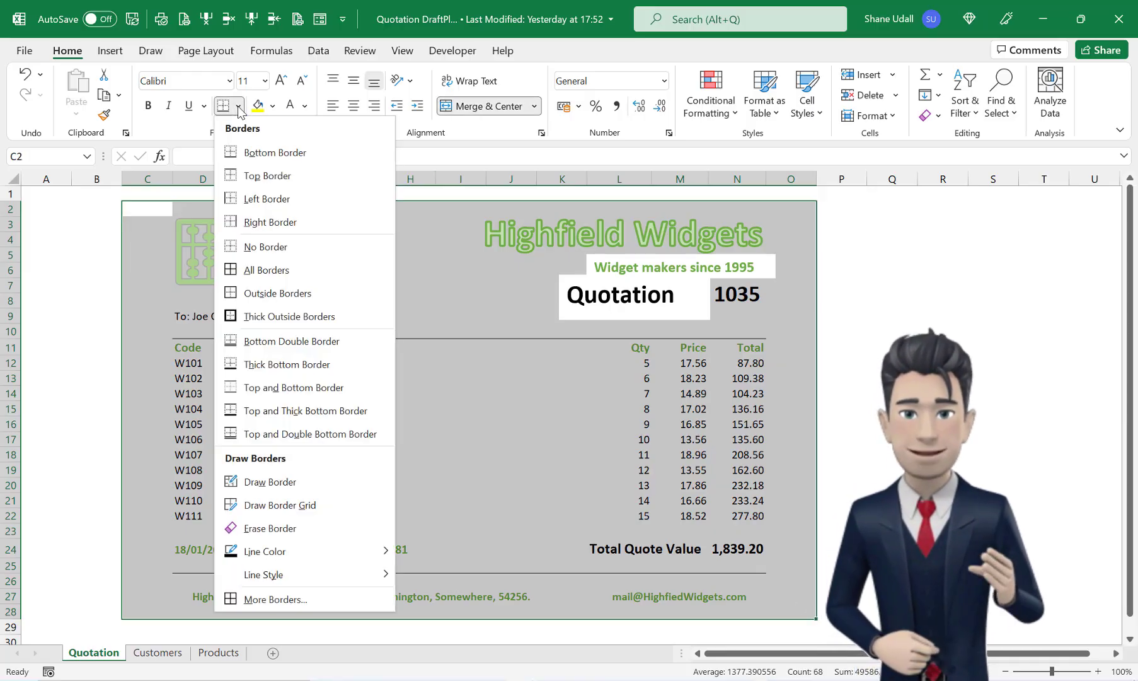
{"action": "left_click", "coordinate": [243, 294]}
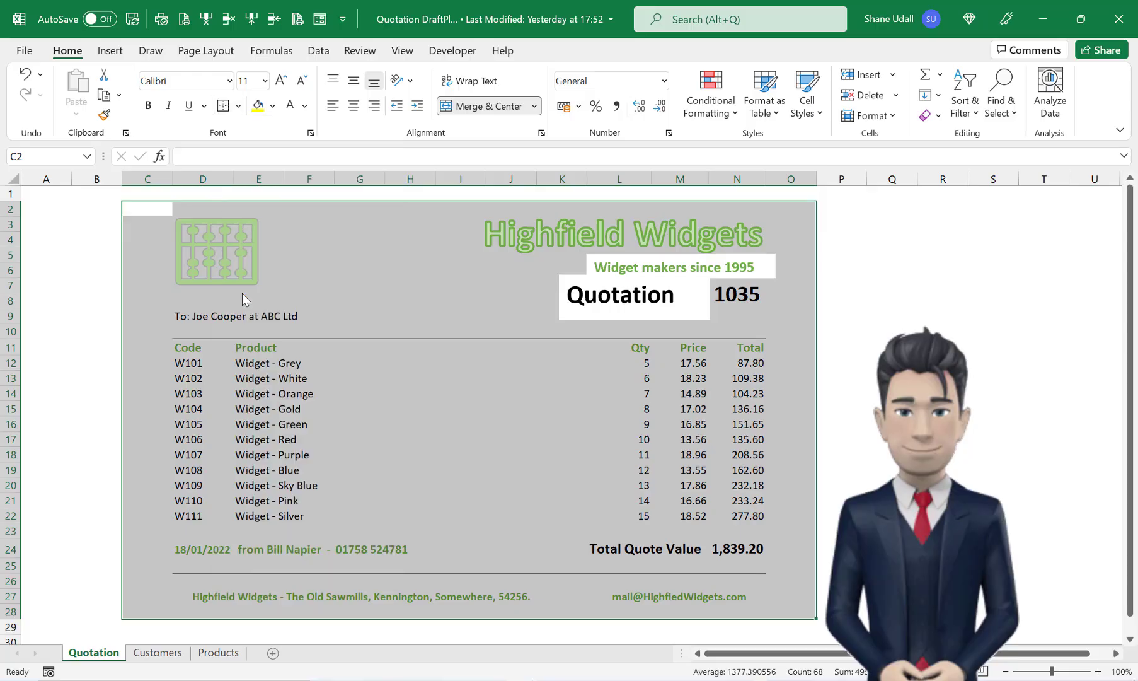
{"action": "left_click", "coordinate": [286, 281]}
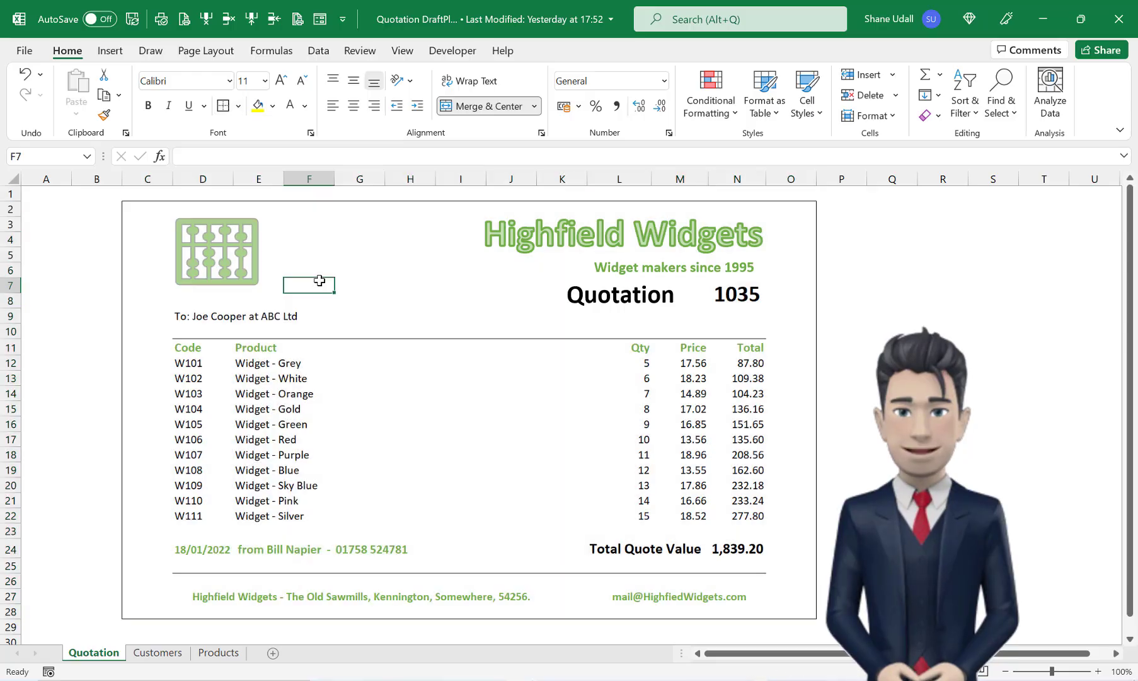
{"action": "left_click", "coordinate": [522, 231]}
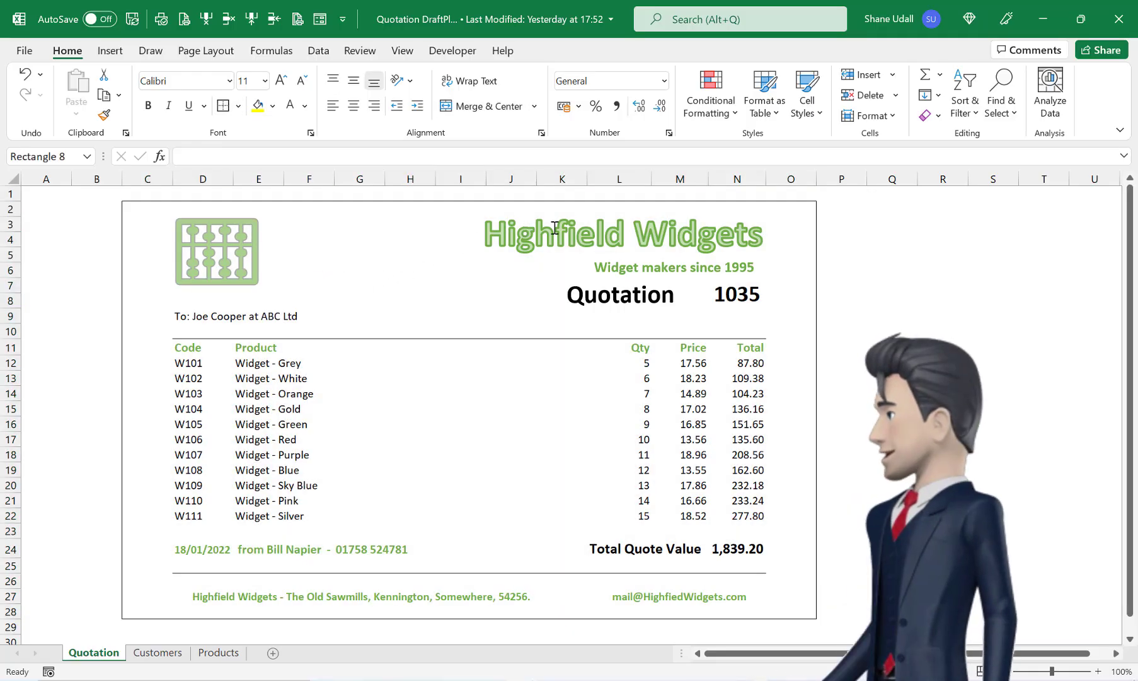
{"action": "left_click", "coordinate": [740, 267]}
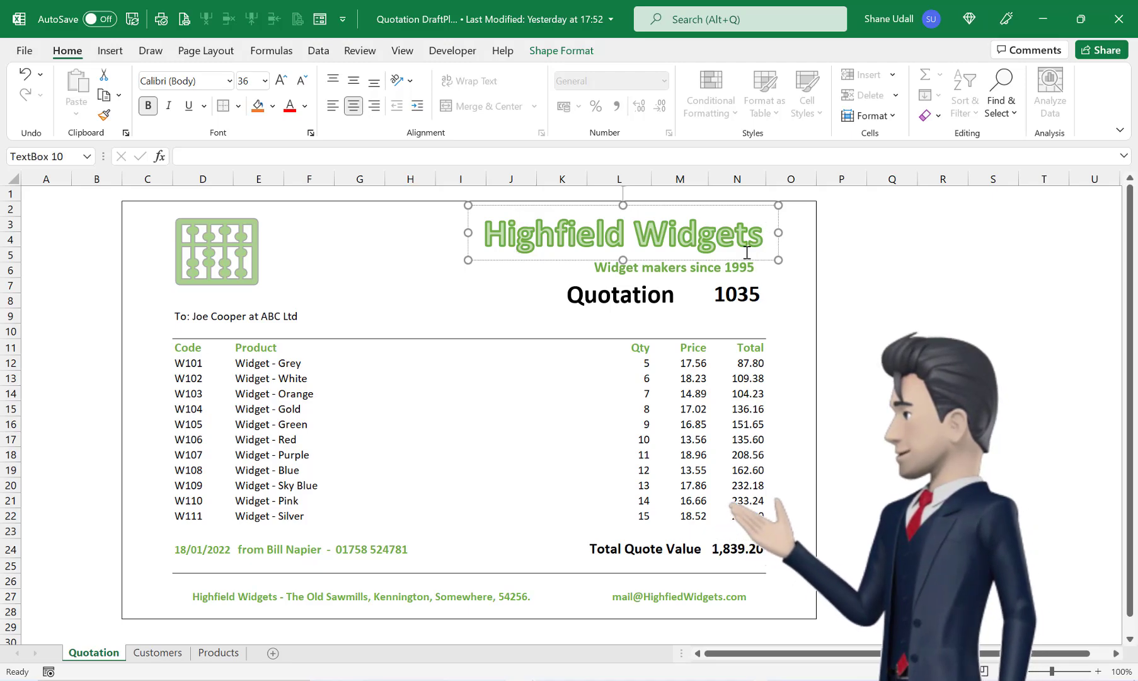
{"action": "left_click", "coordinate": [438, 396]}
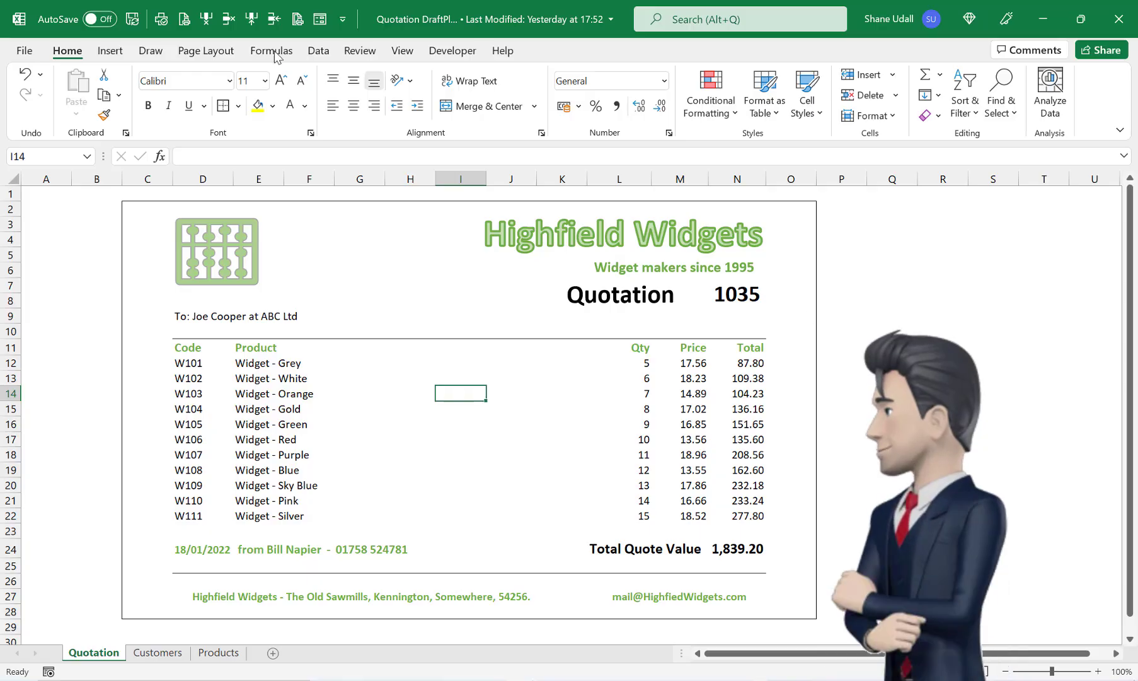
Set the Quotation sheet's print scaling to fit 1 page wide by 1 tall and return to the worksheet.
{"action": "left_click", "coordinate": [30, 55]}
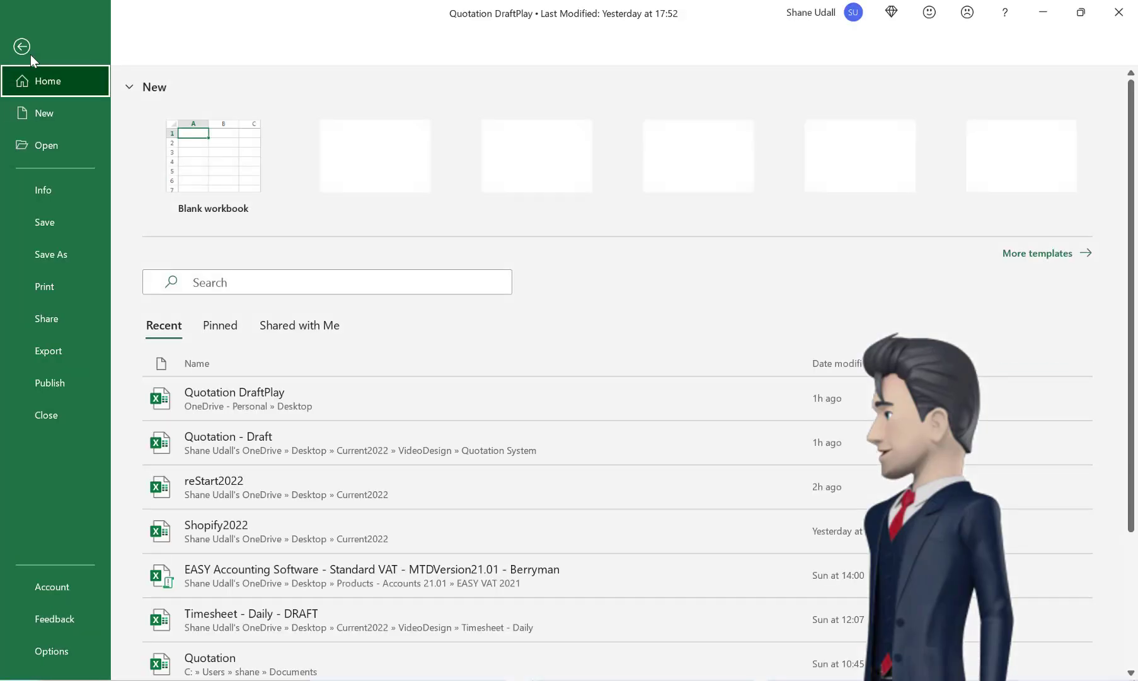
{"action": "left_click", "coordinate": [41, 289]}
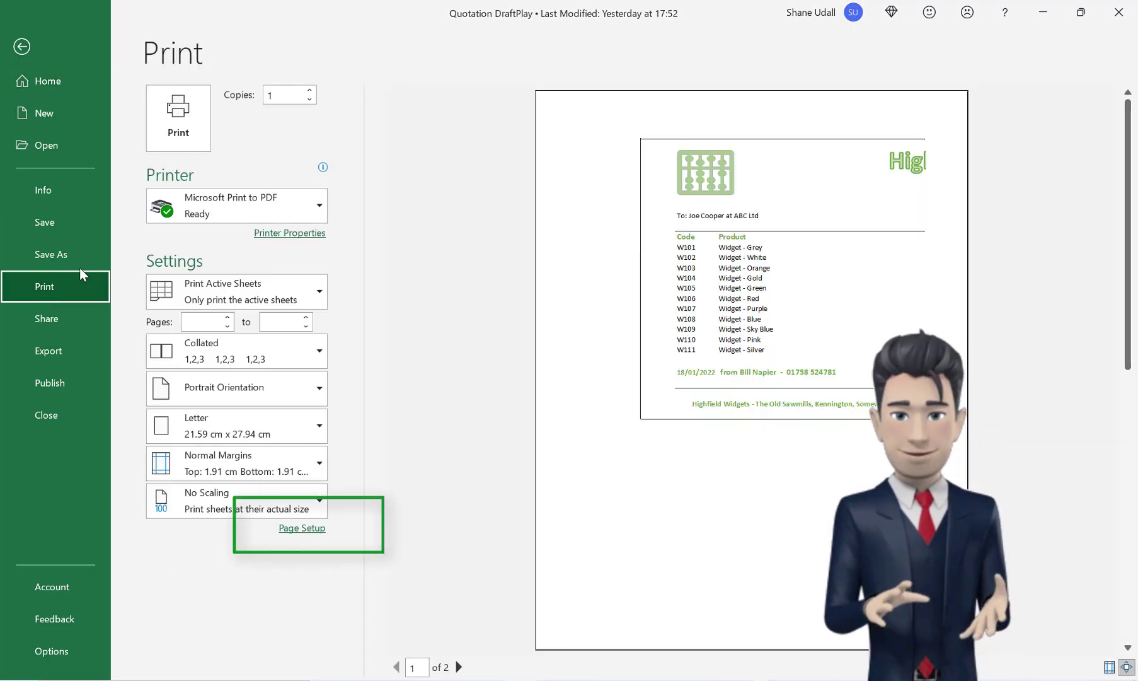
{"action": "left_click", "coordinate": [310, 535]}
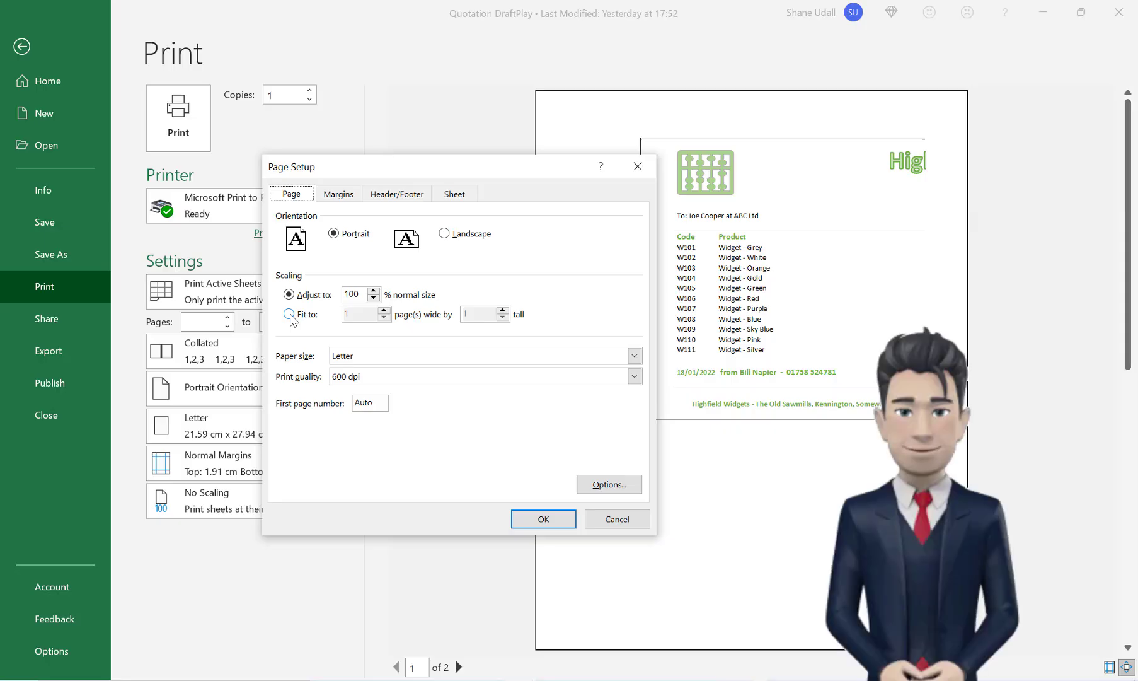
{"action": "left_click", "coordinate": [290, 314]}
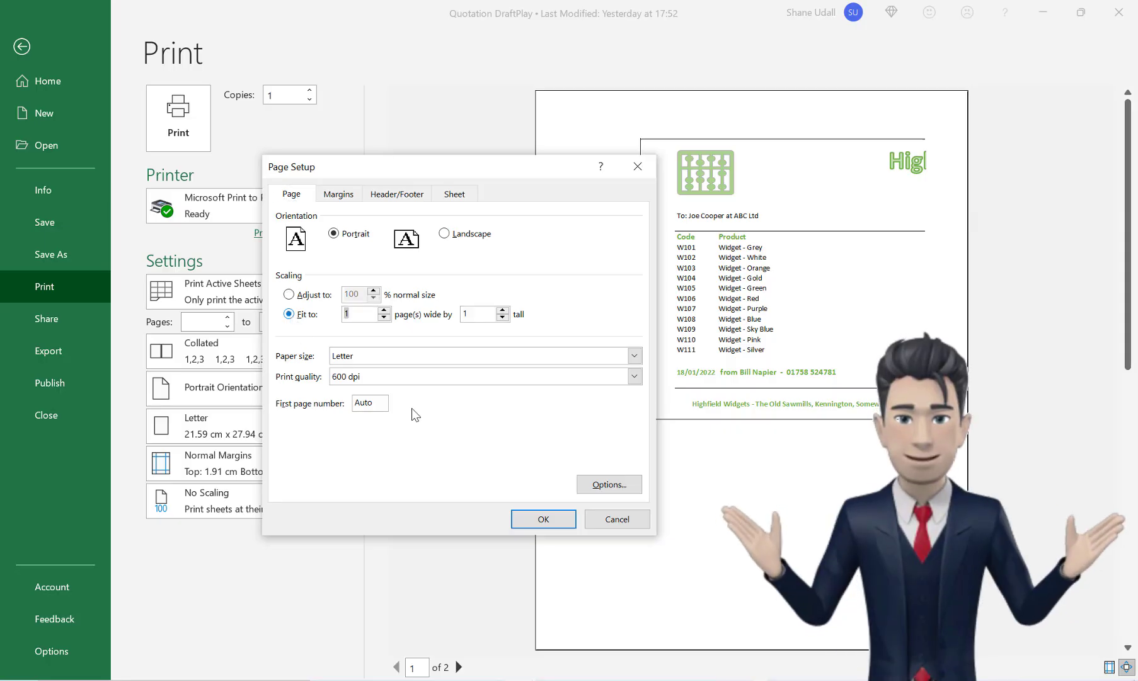
{"action": "left_click", "coordinate": [551, 526]}
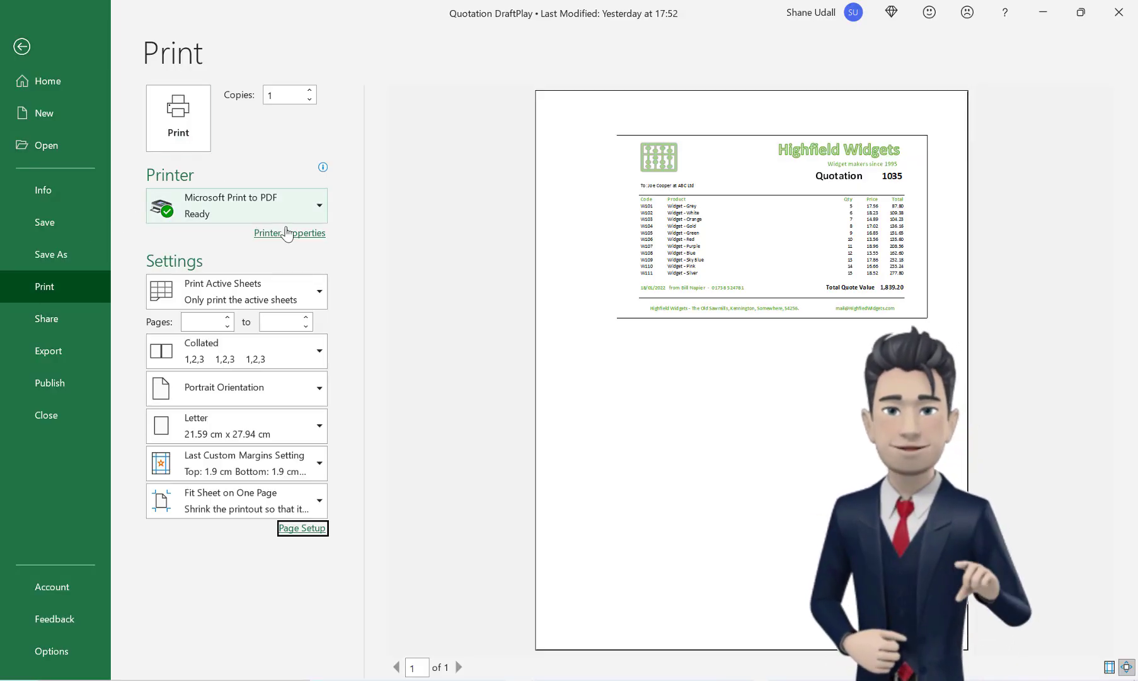
{"action": "left_click", "coordinate": [25, 47]}
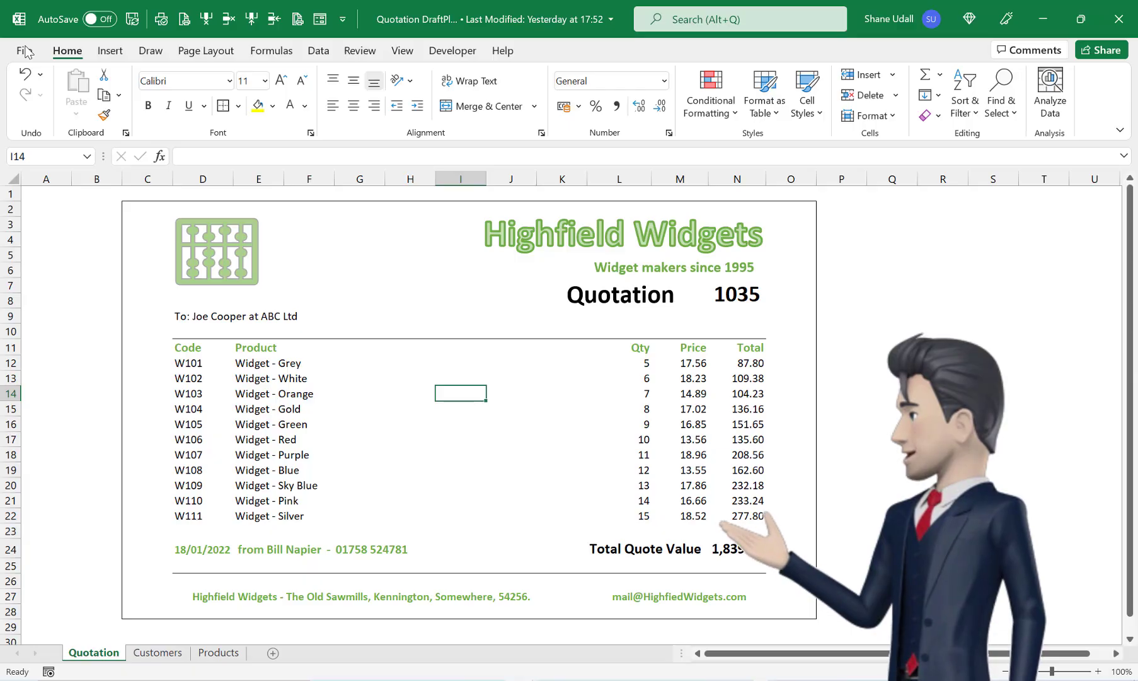